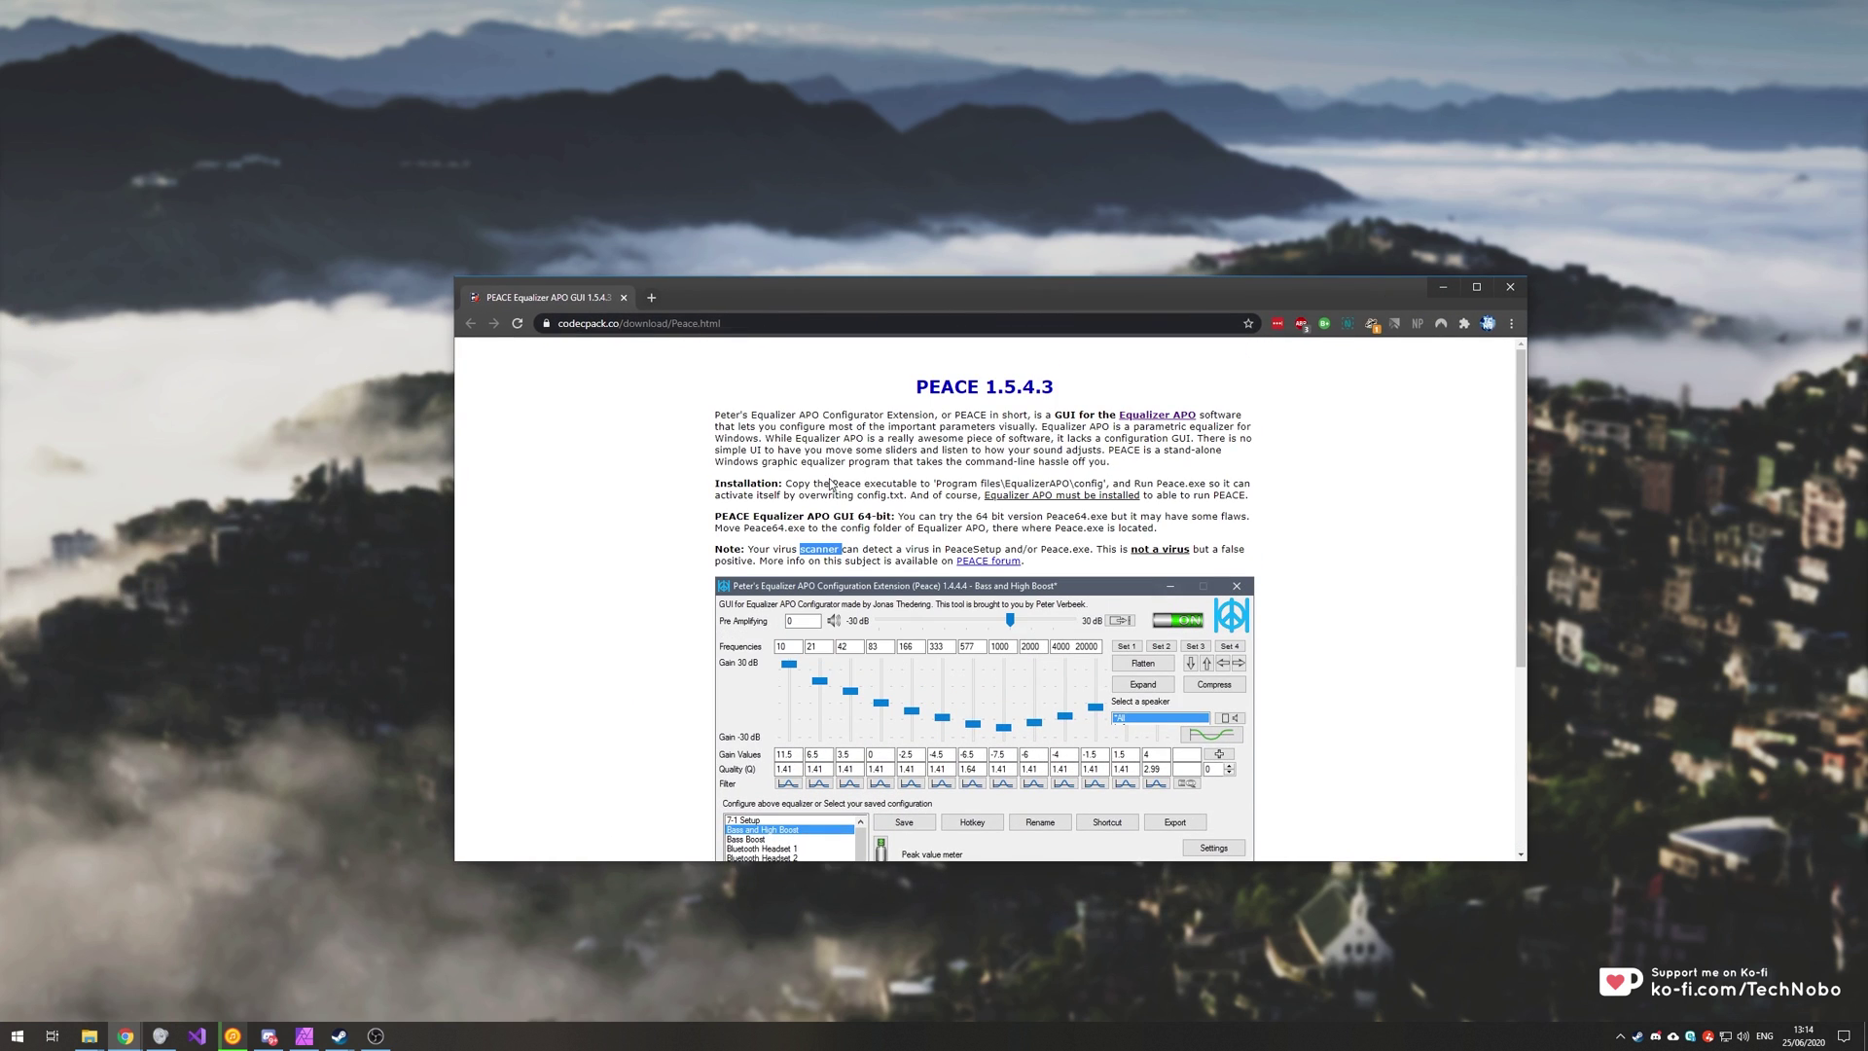
Drag the Chrome window on the PEACE 1.5.4.3 download page slightly up and left.
drag(1022, 314, 983, 293)
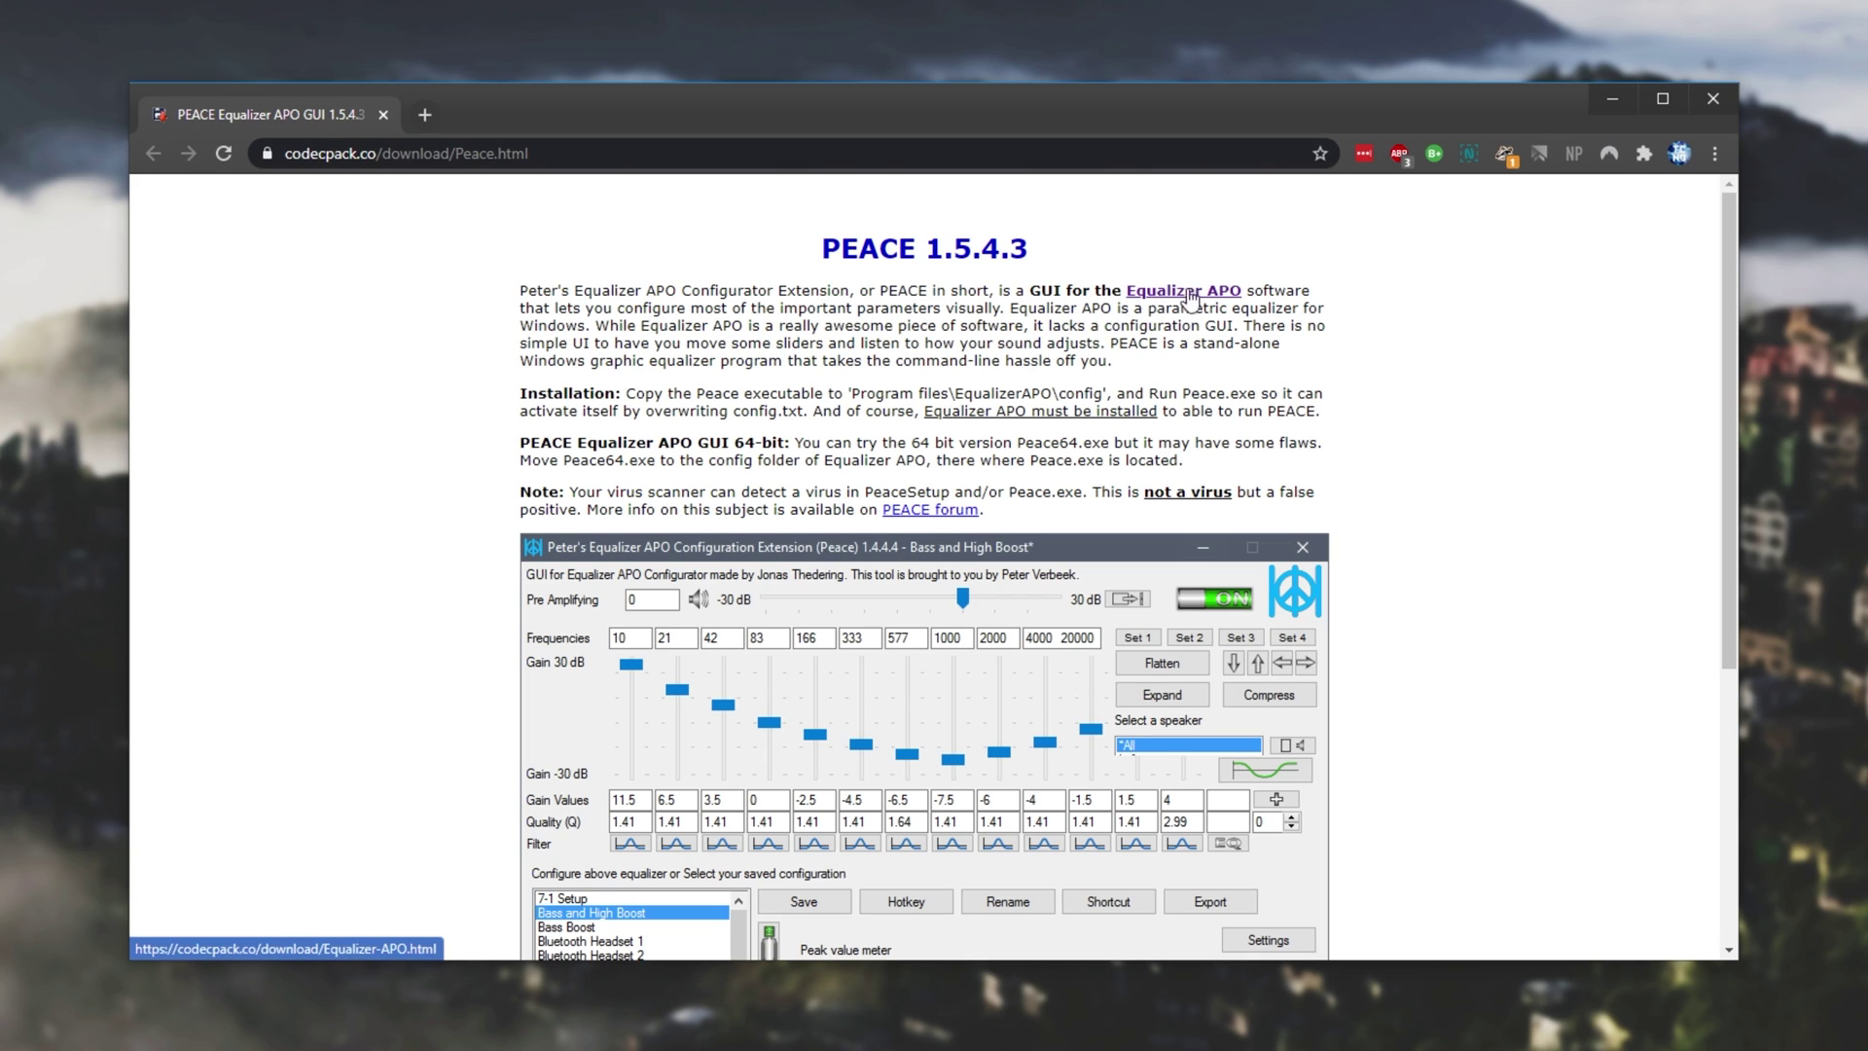
Open the Equalizer APO page in a background tab and read through PEACE's installation notes.
middle_click(1181, 292)
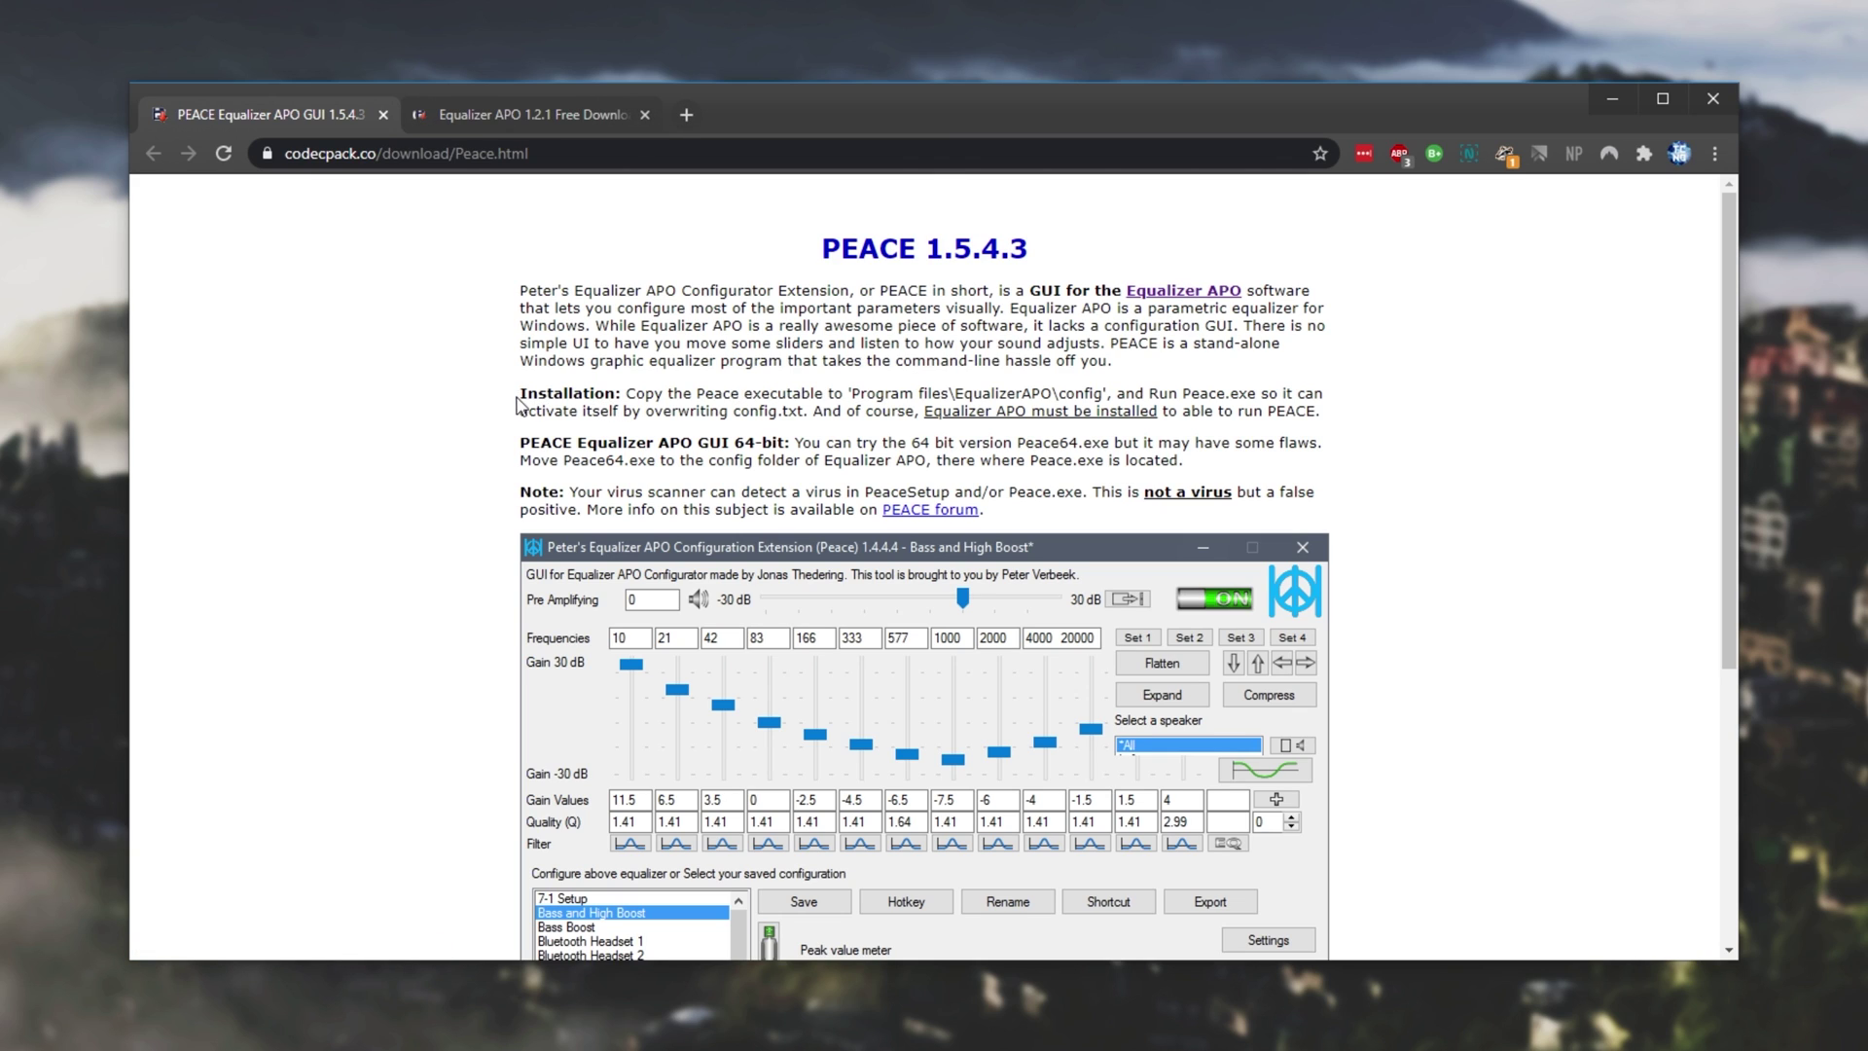
drag(623, 393, 827, 243)
click(555, 399)
drag(623, 393, 827, 243)
click(629, 393)
drag(629, 393, 1251, 398)
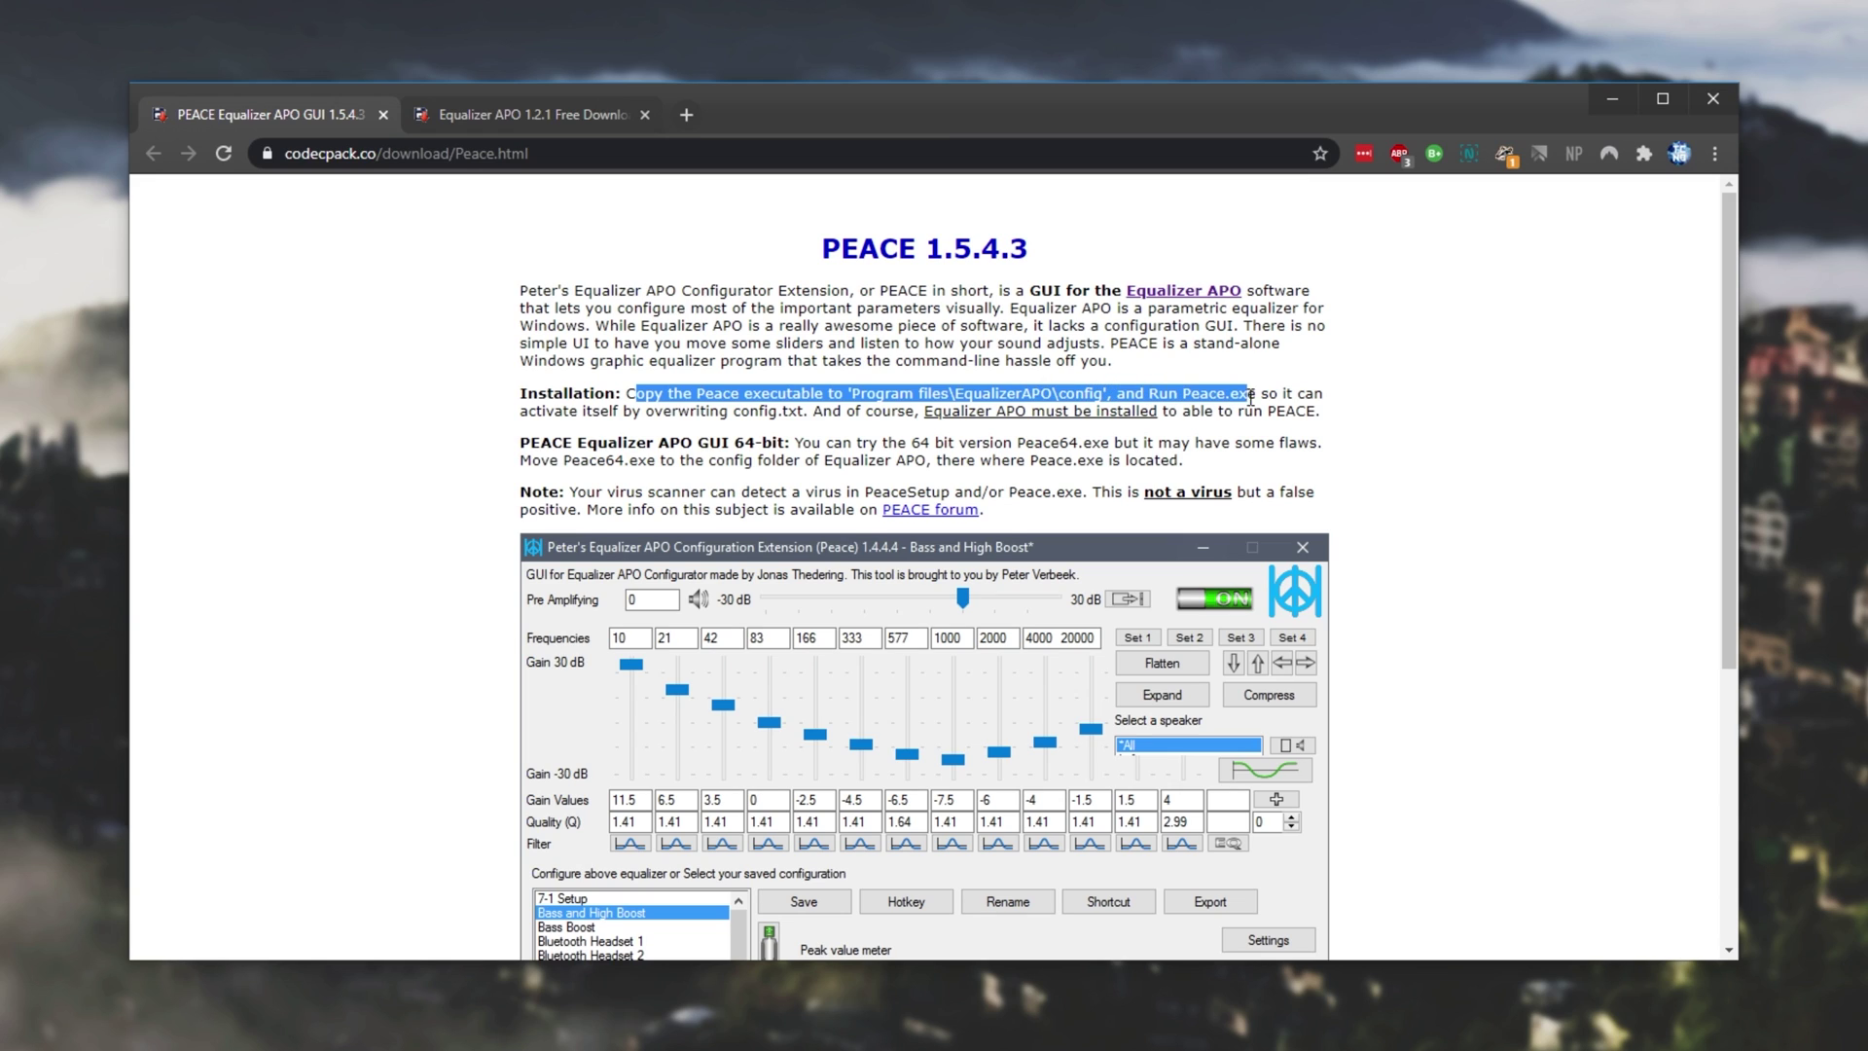
click(829, 415)
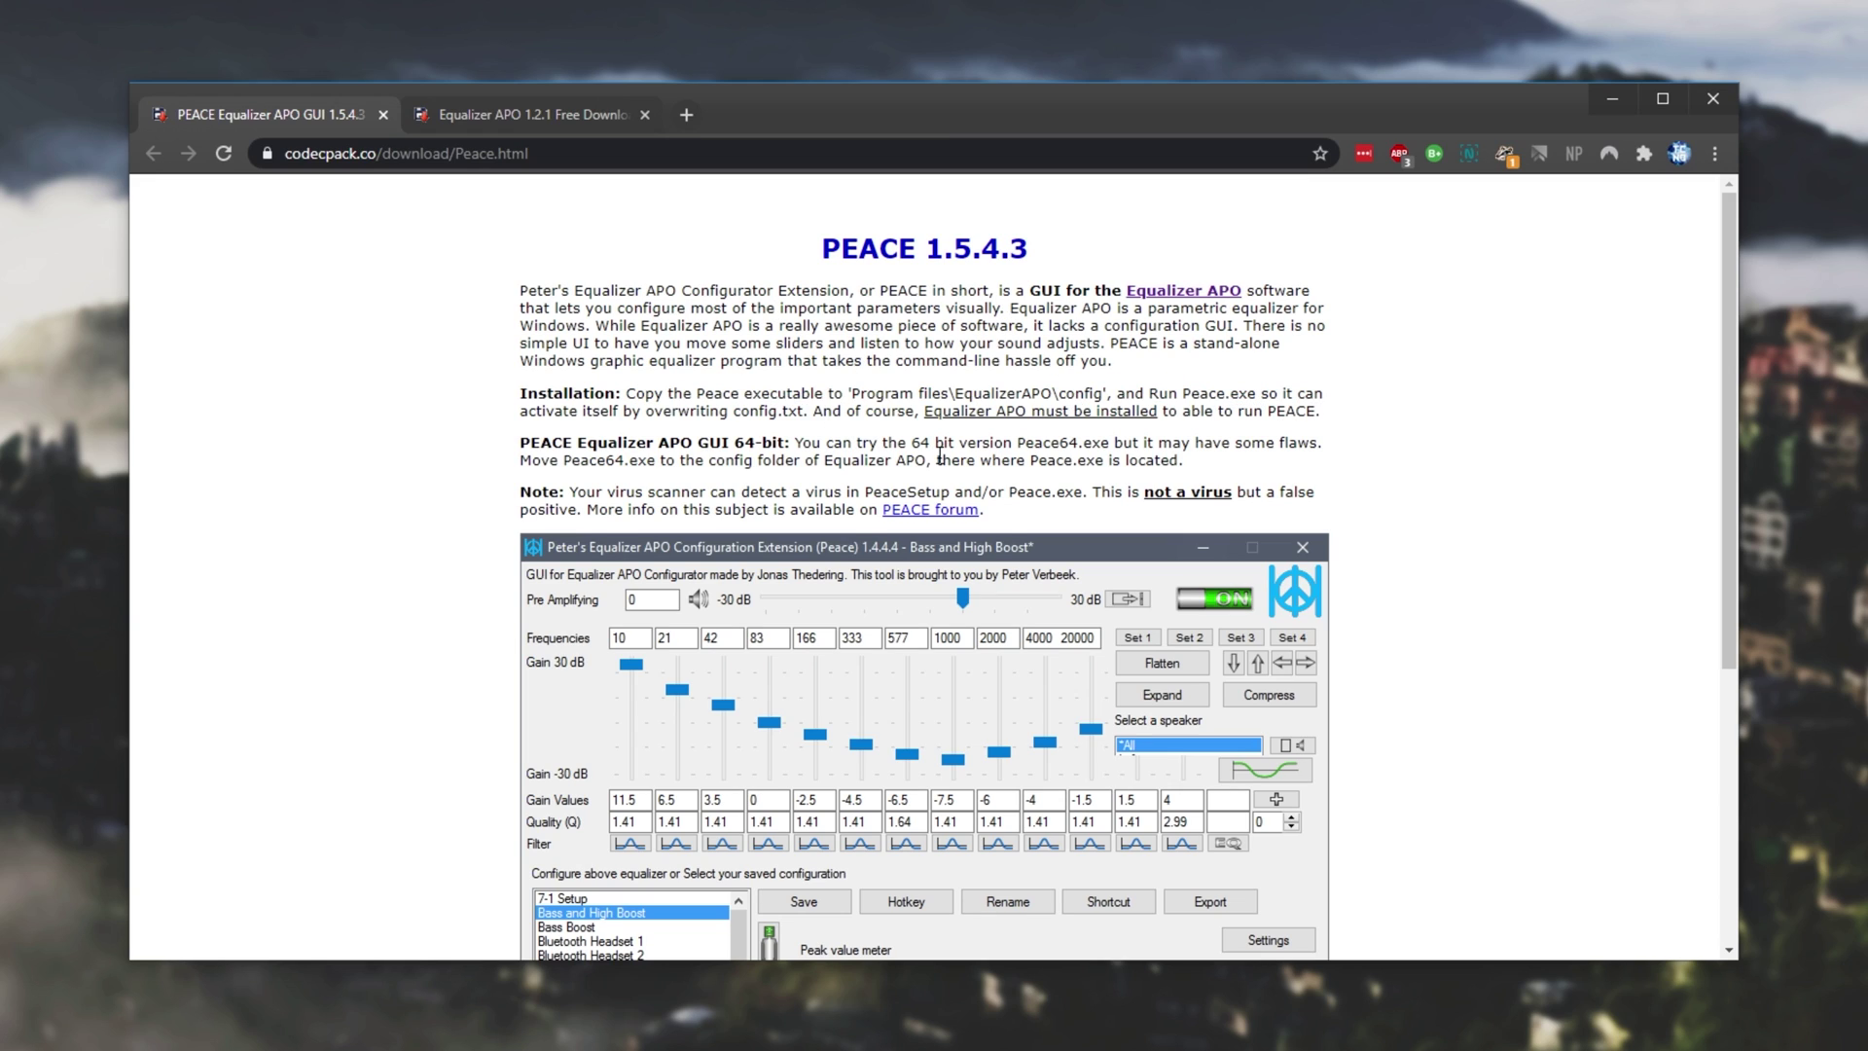
scroll(1001, 463, down, 5)
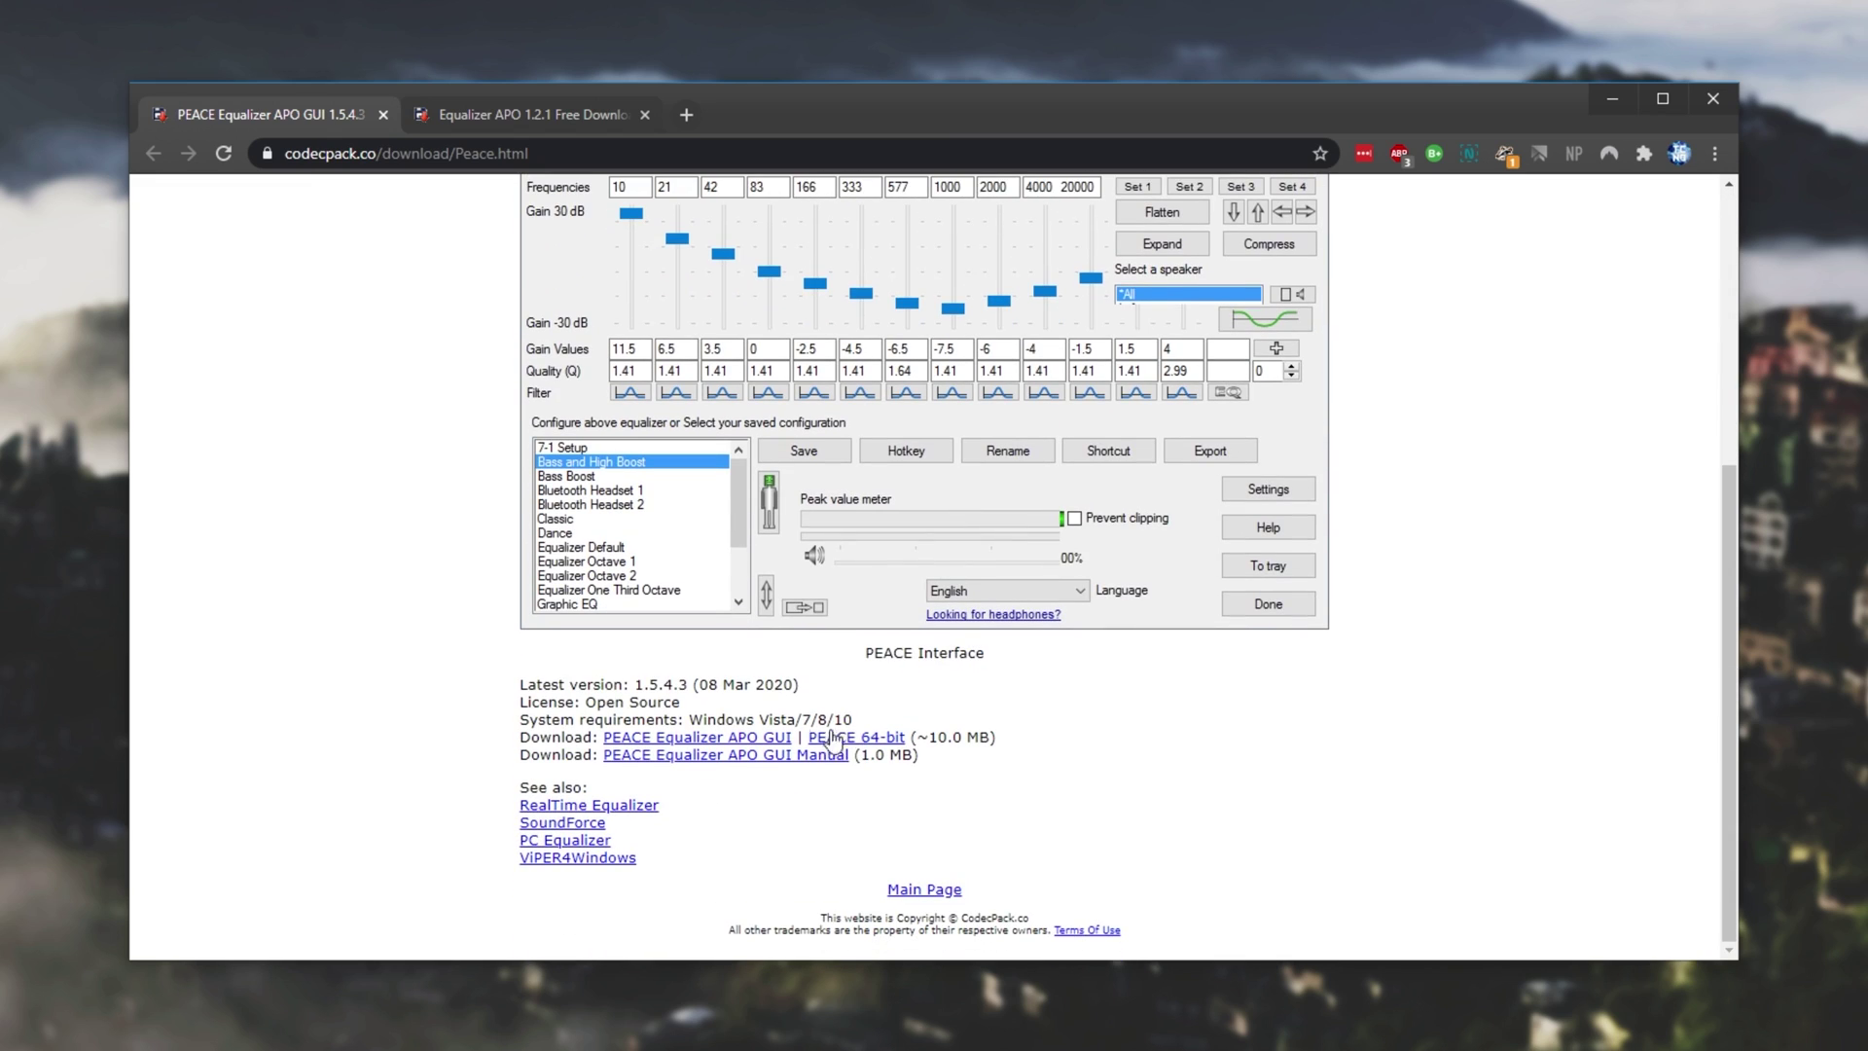
triple_click(521, 741)
click(584, 737)
Download the PEACE 64-bit program and the Equalizer APO 64bit 1.2.1 installer.
click(879, 740)
click(581, 118)
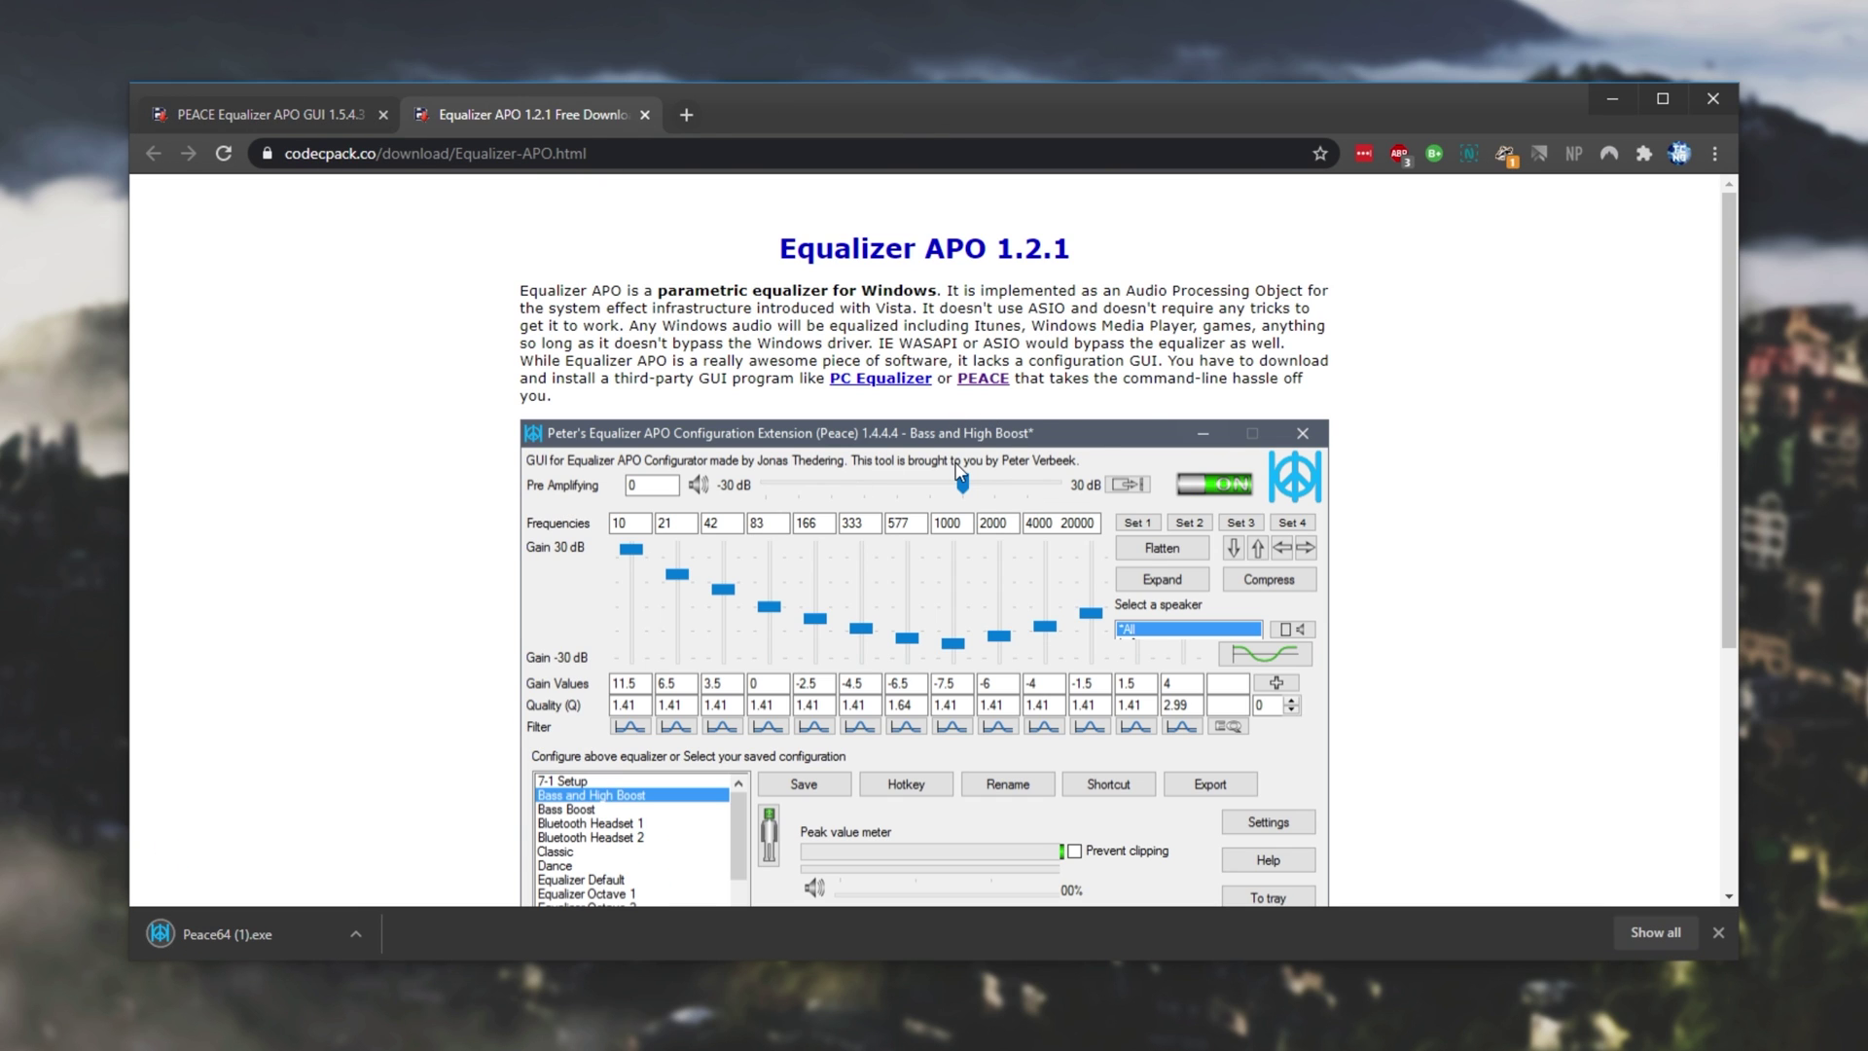
scroll(959, 472, down, 5)
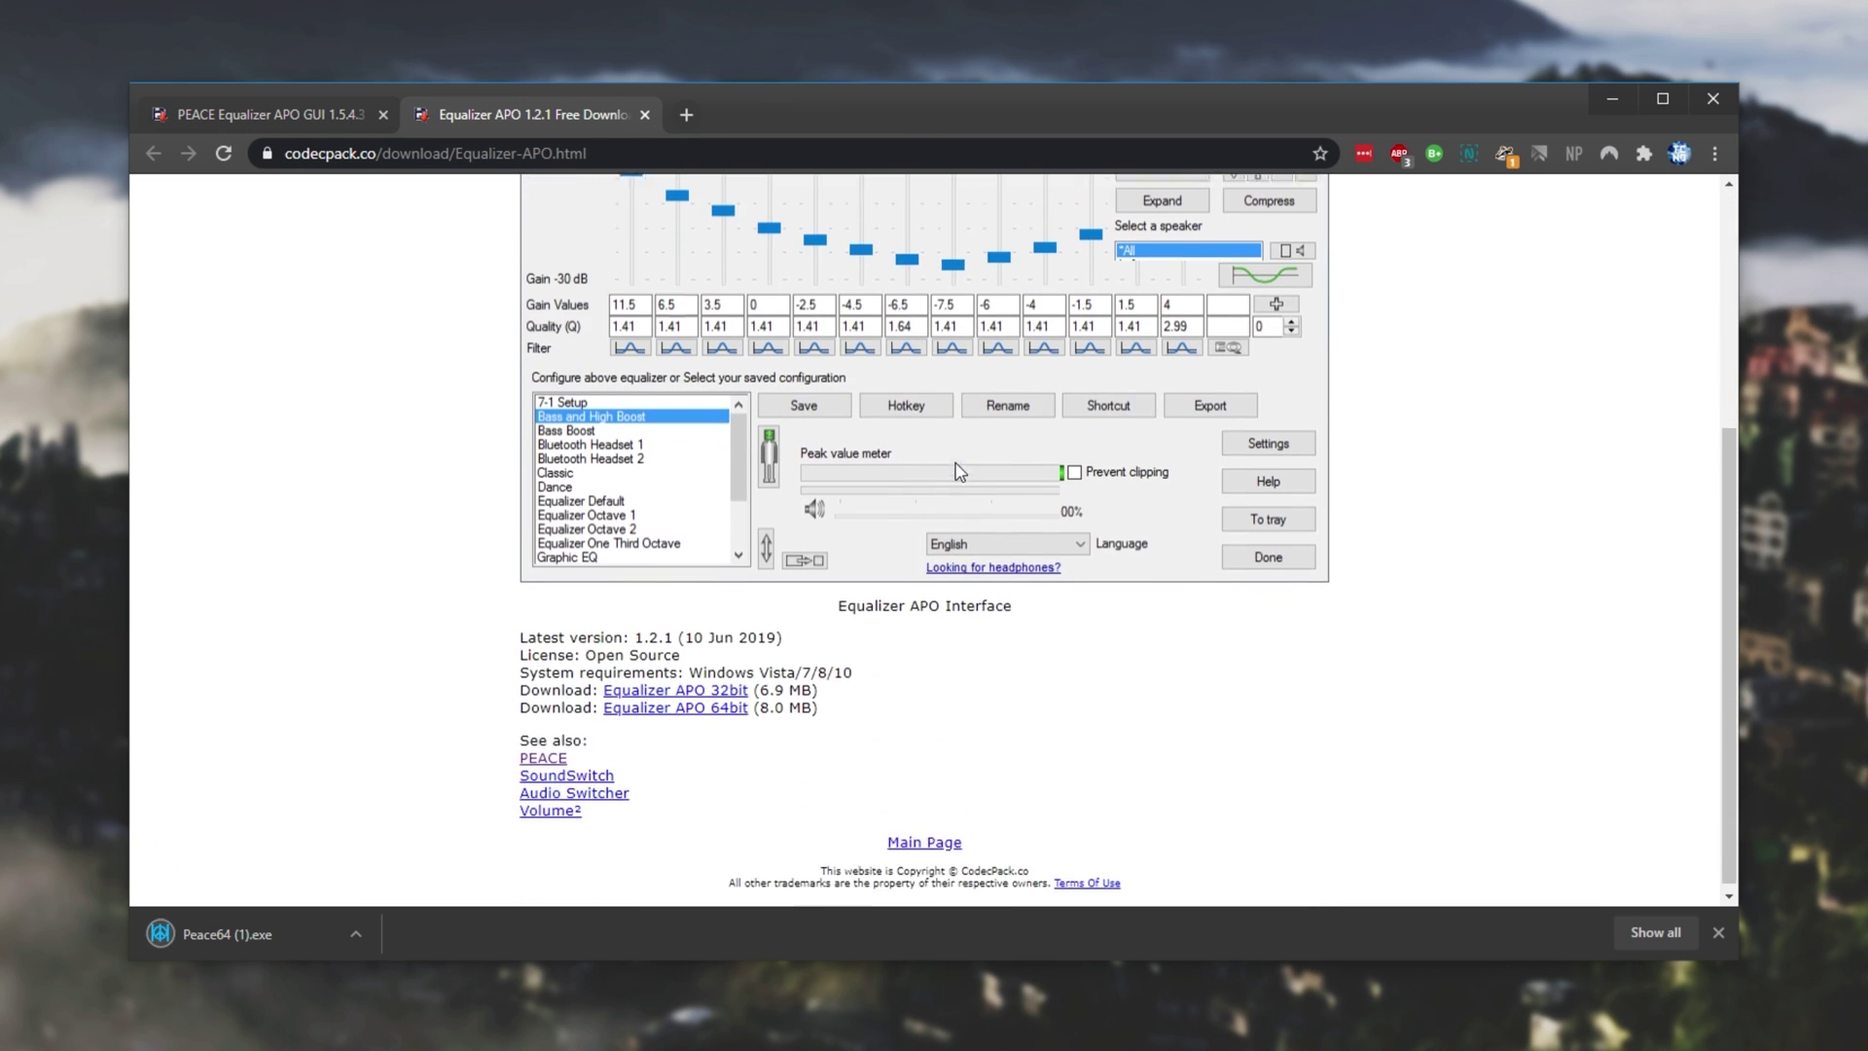
click(699, 701)
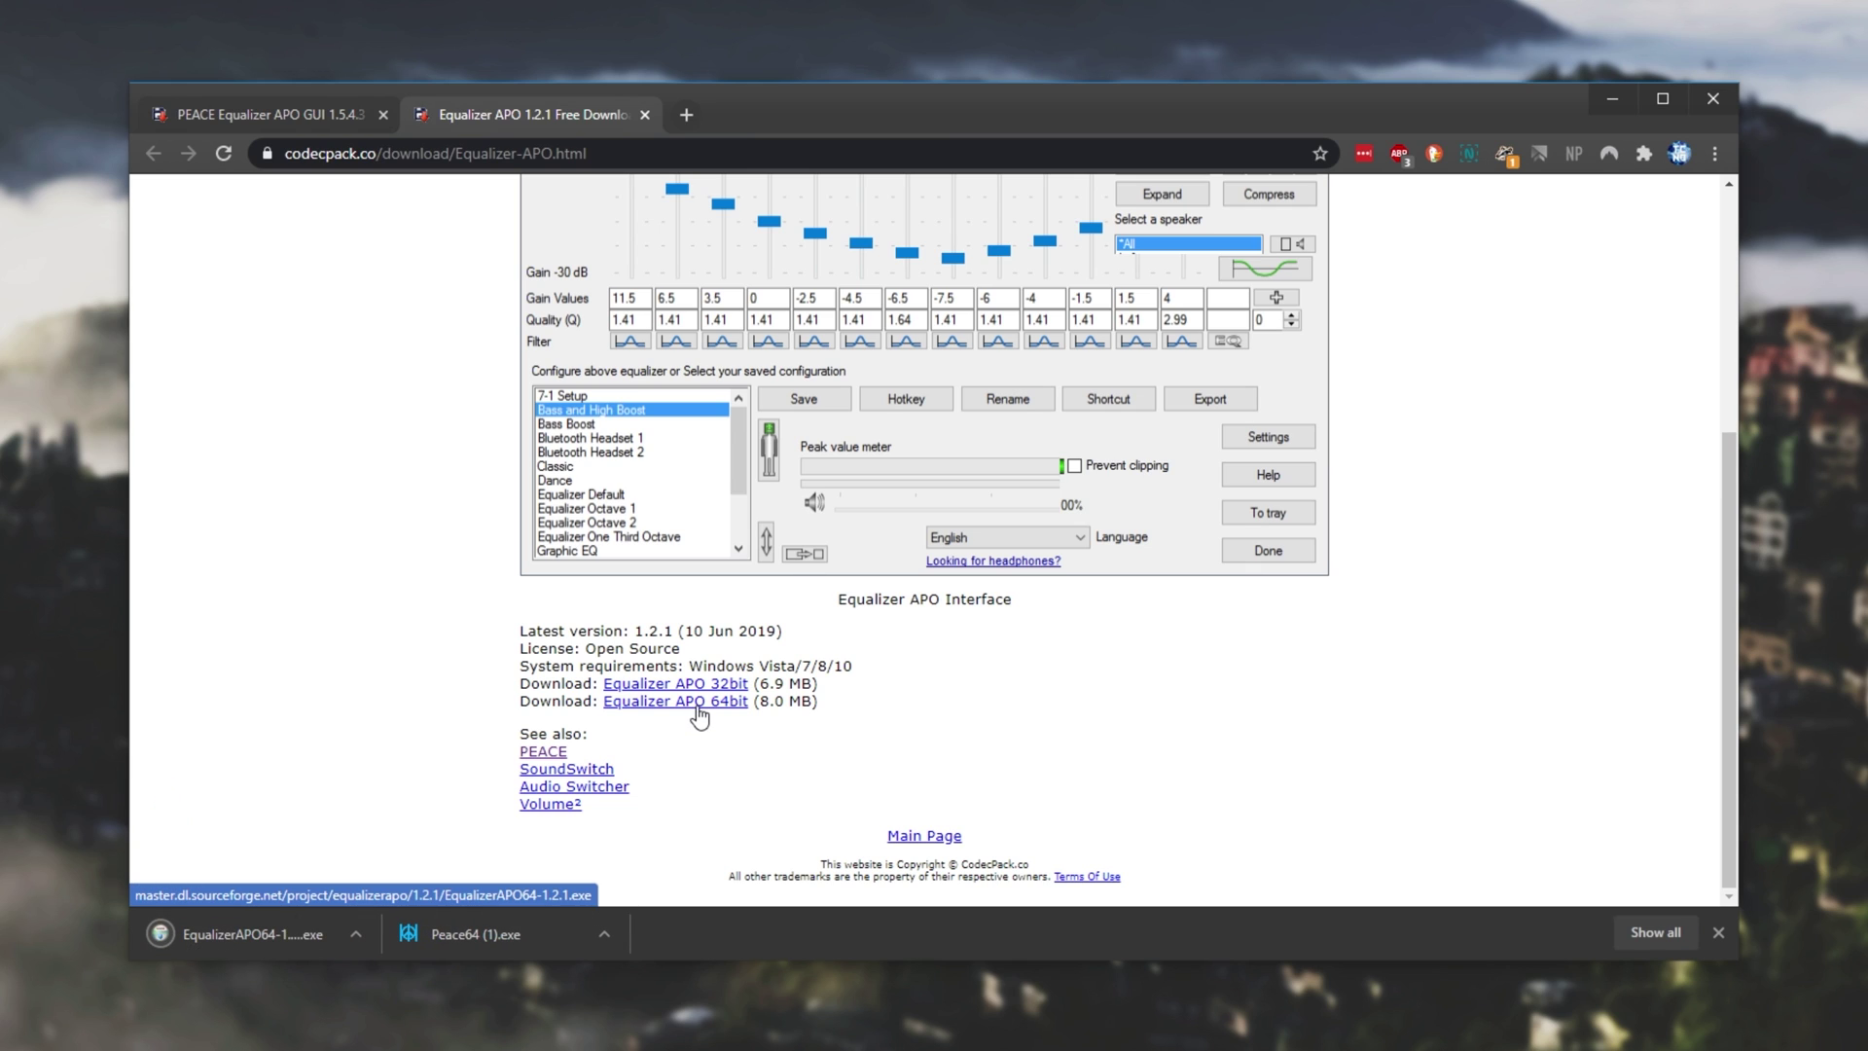
scroll(699, 717, up, 4)
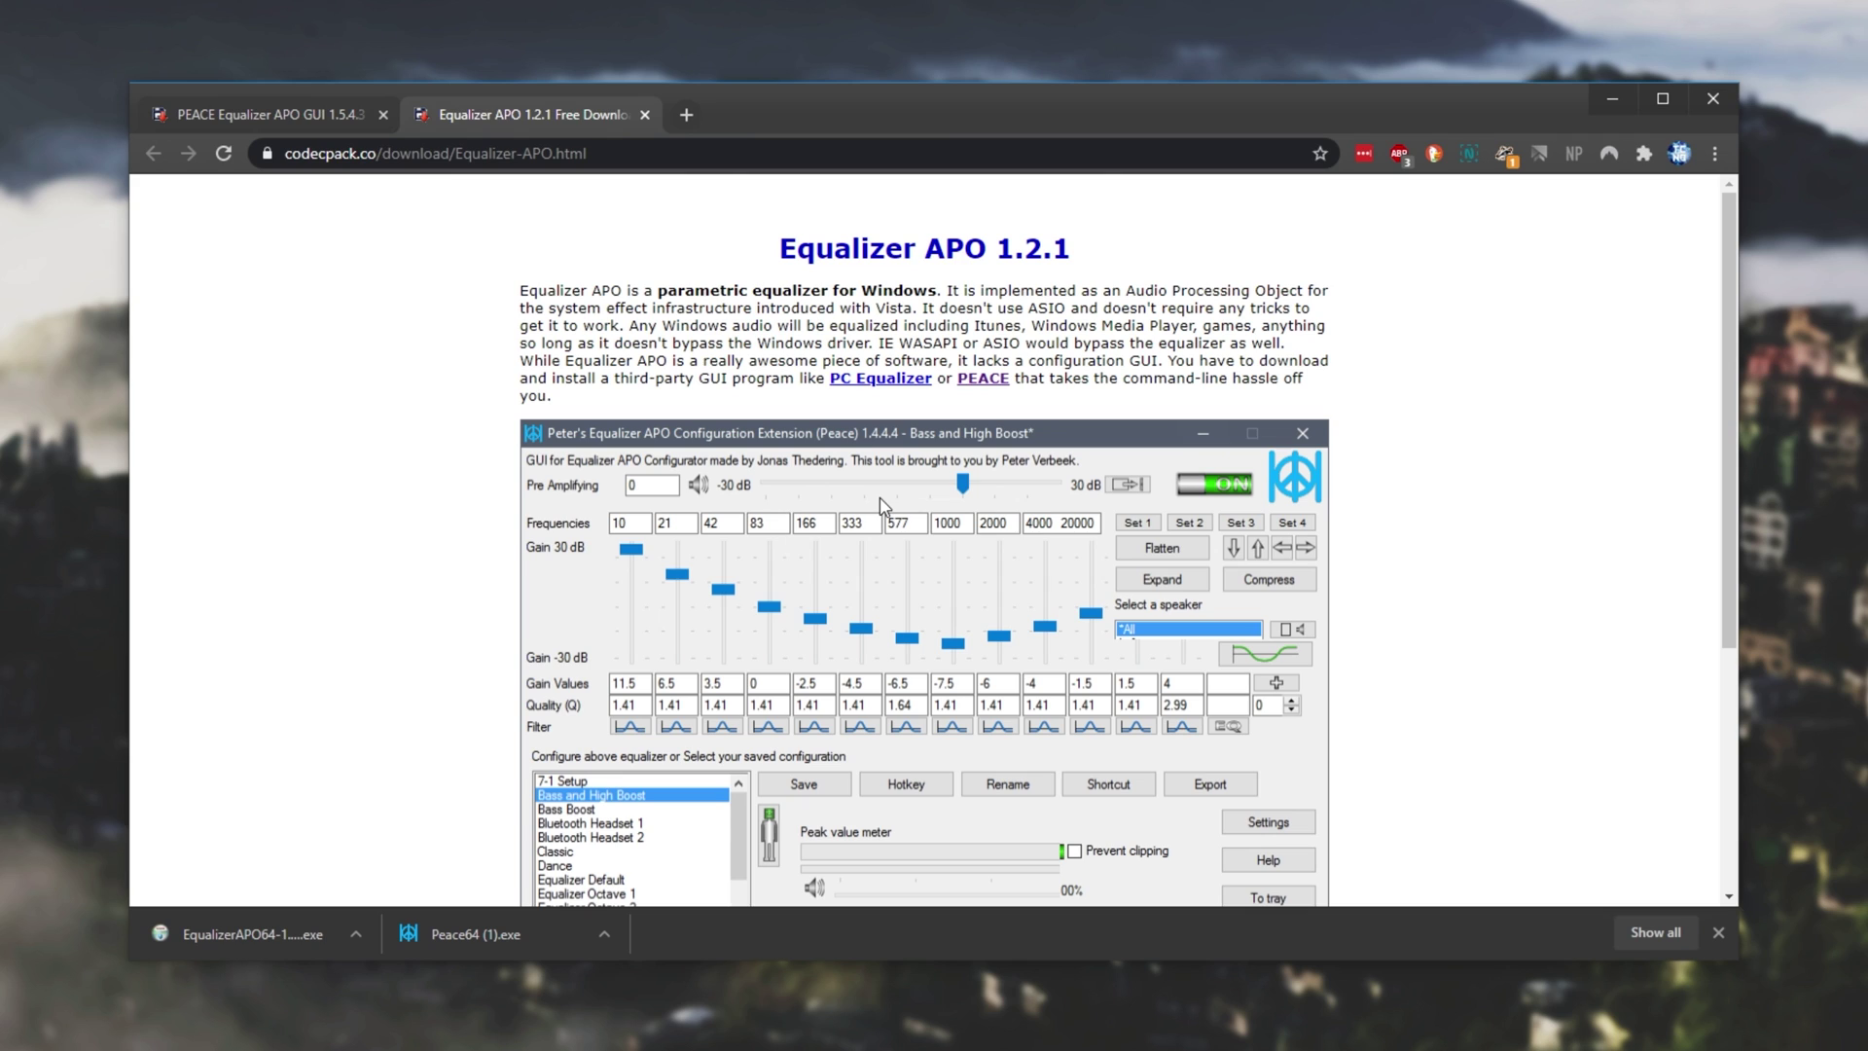
Install Equalizer APO 1.2.1 to C:\Program Files\EqualizerAPO after copying that destination path.
click(249, 931)
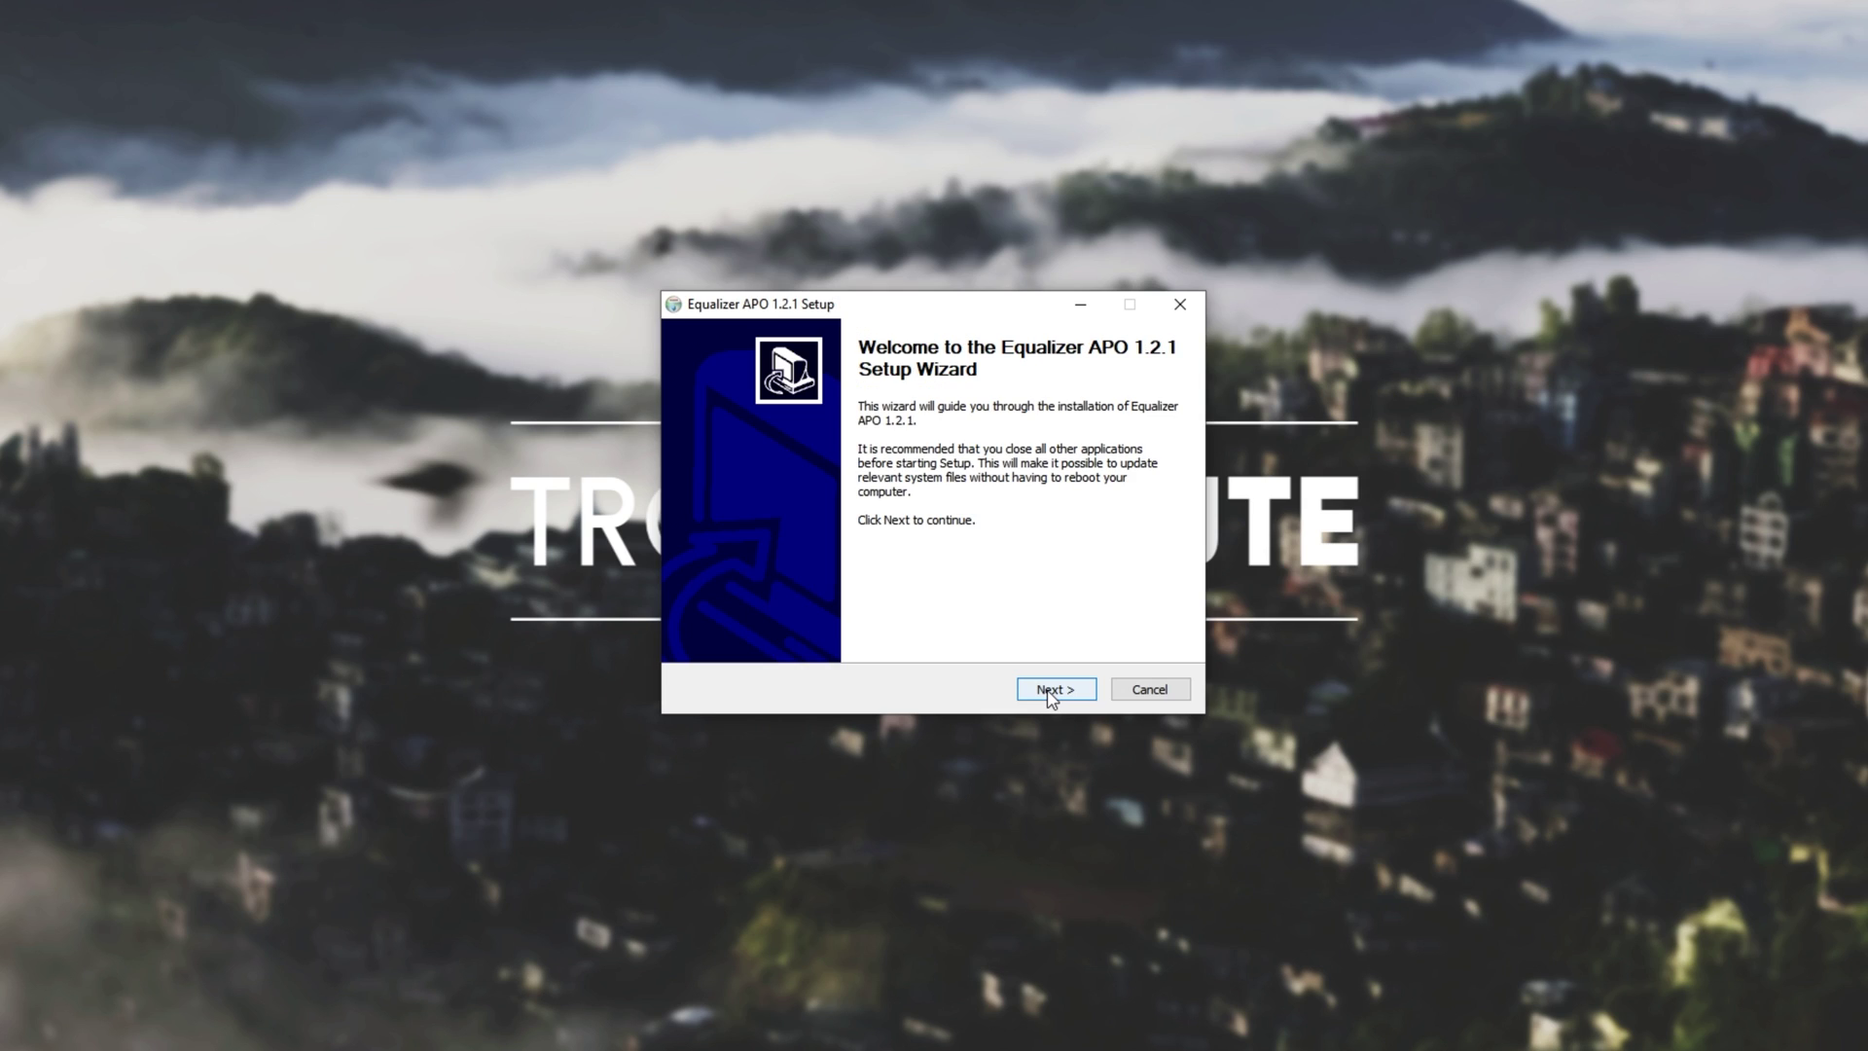
click(1046, 688)
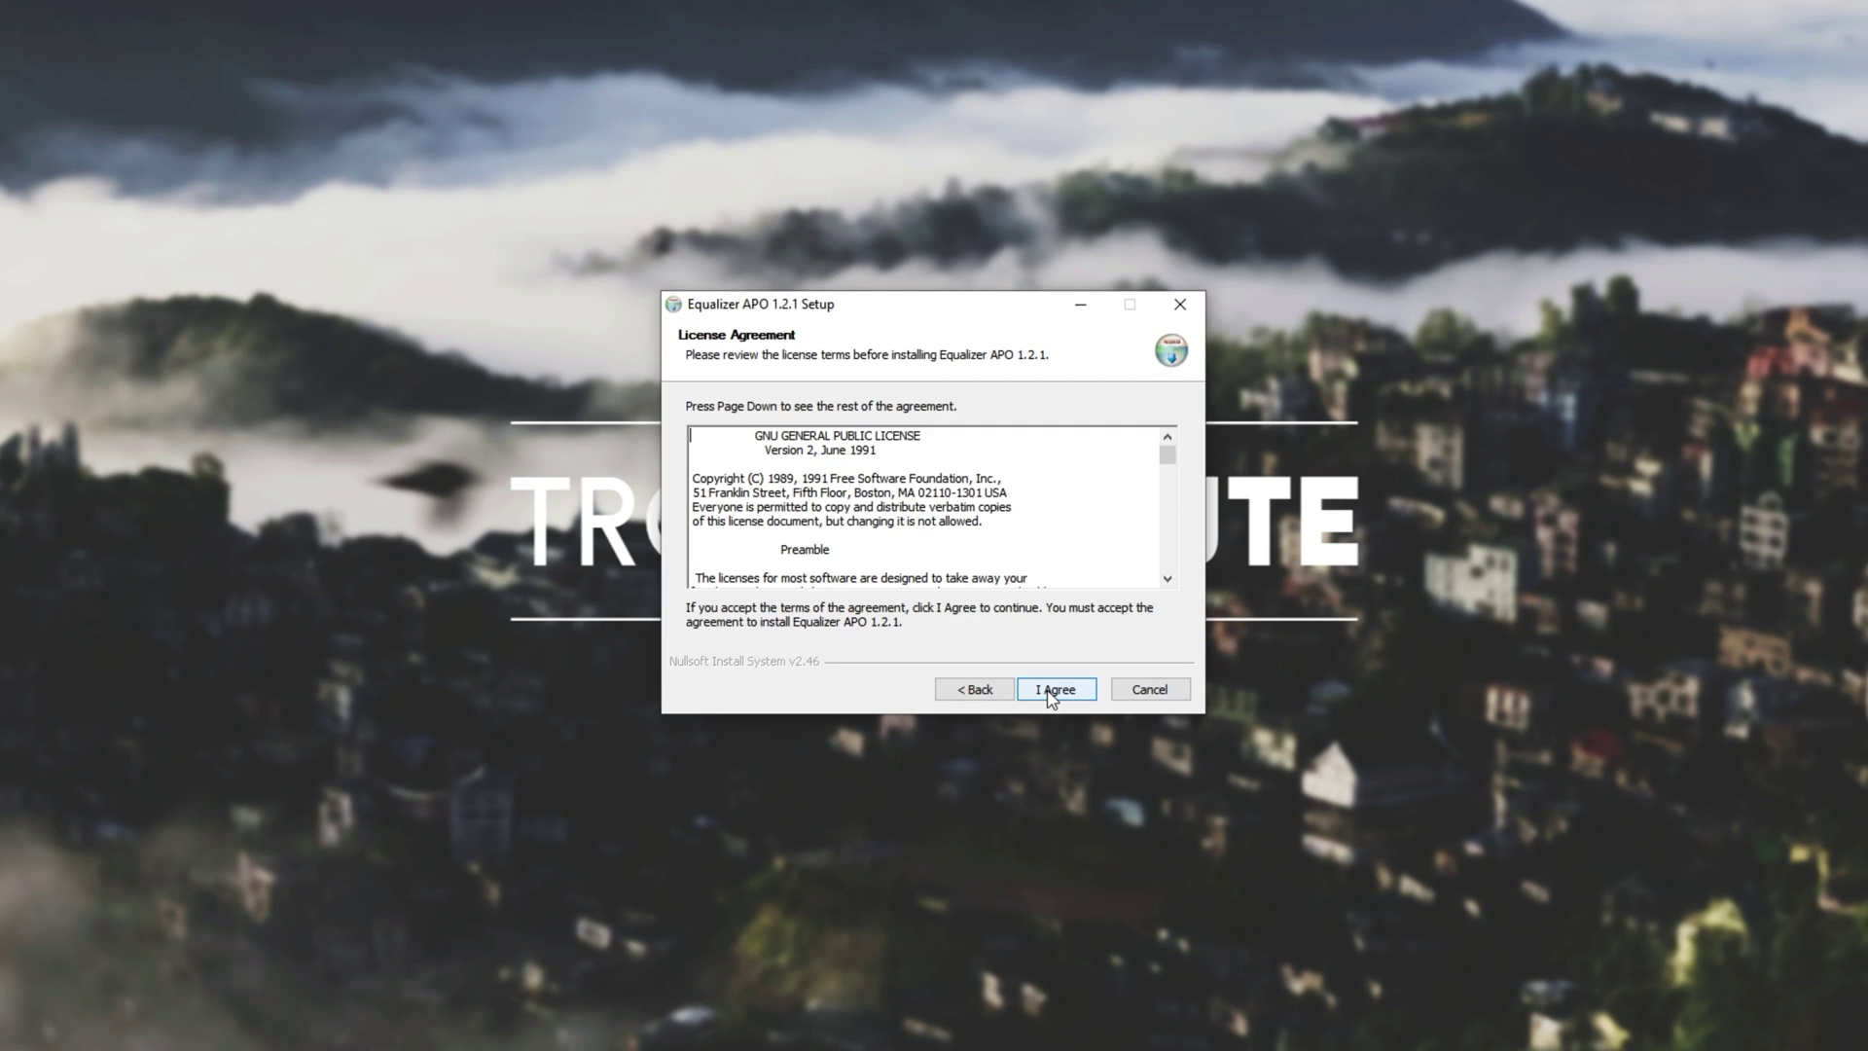
click(1054, 689)
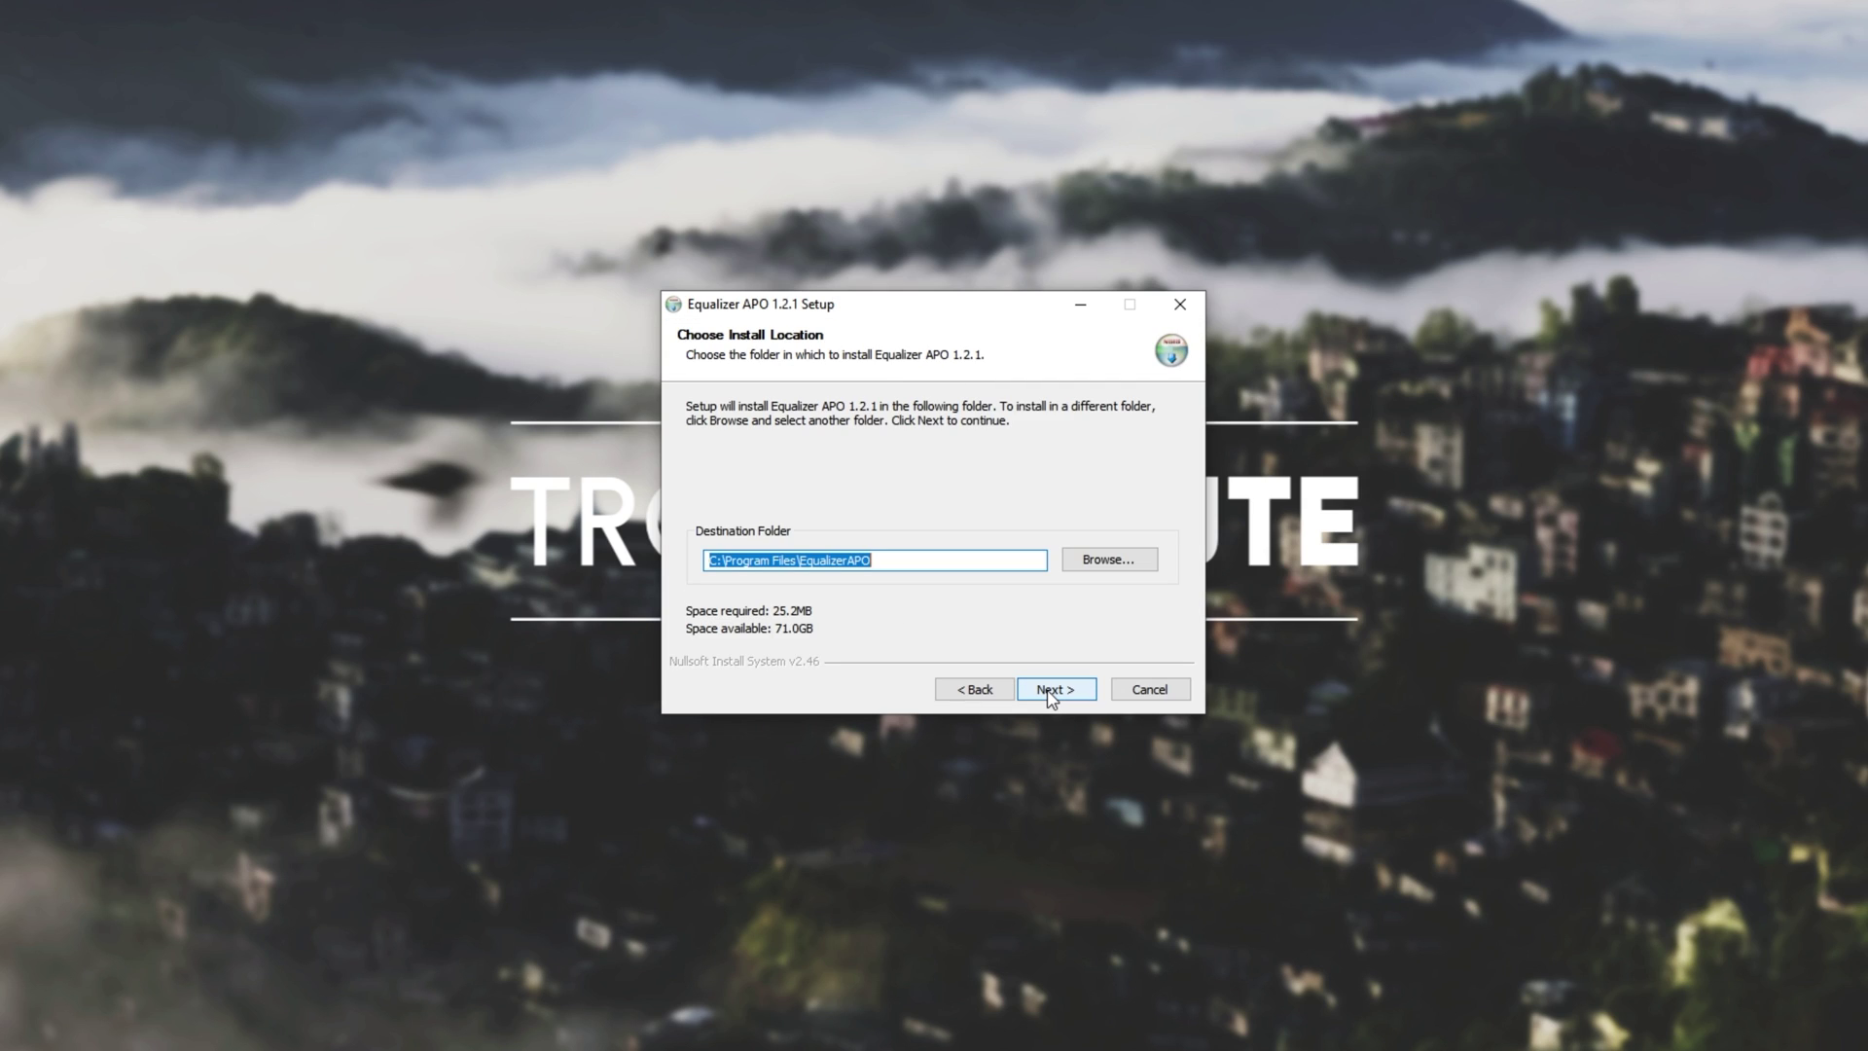
right_click(868, 564)
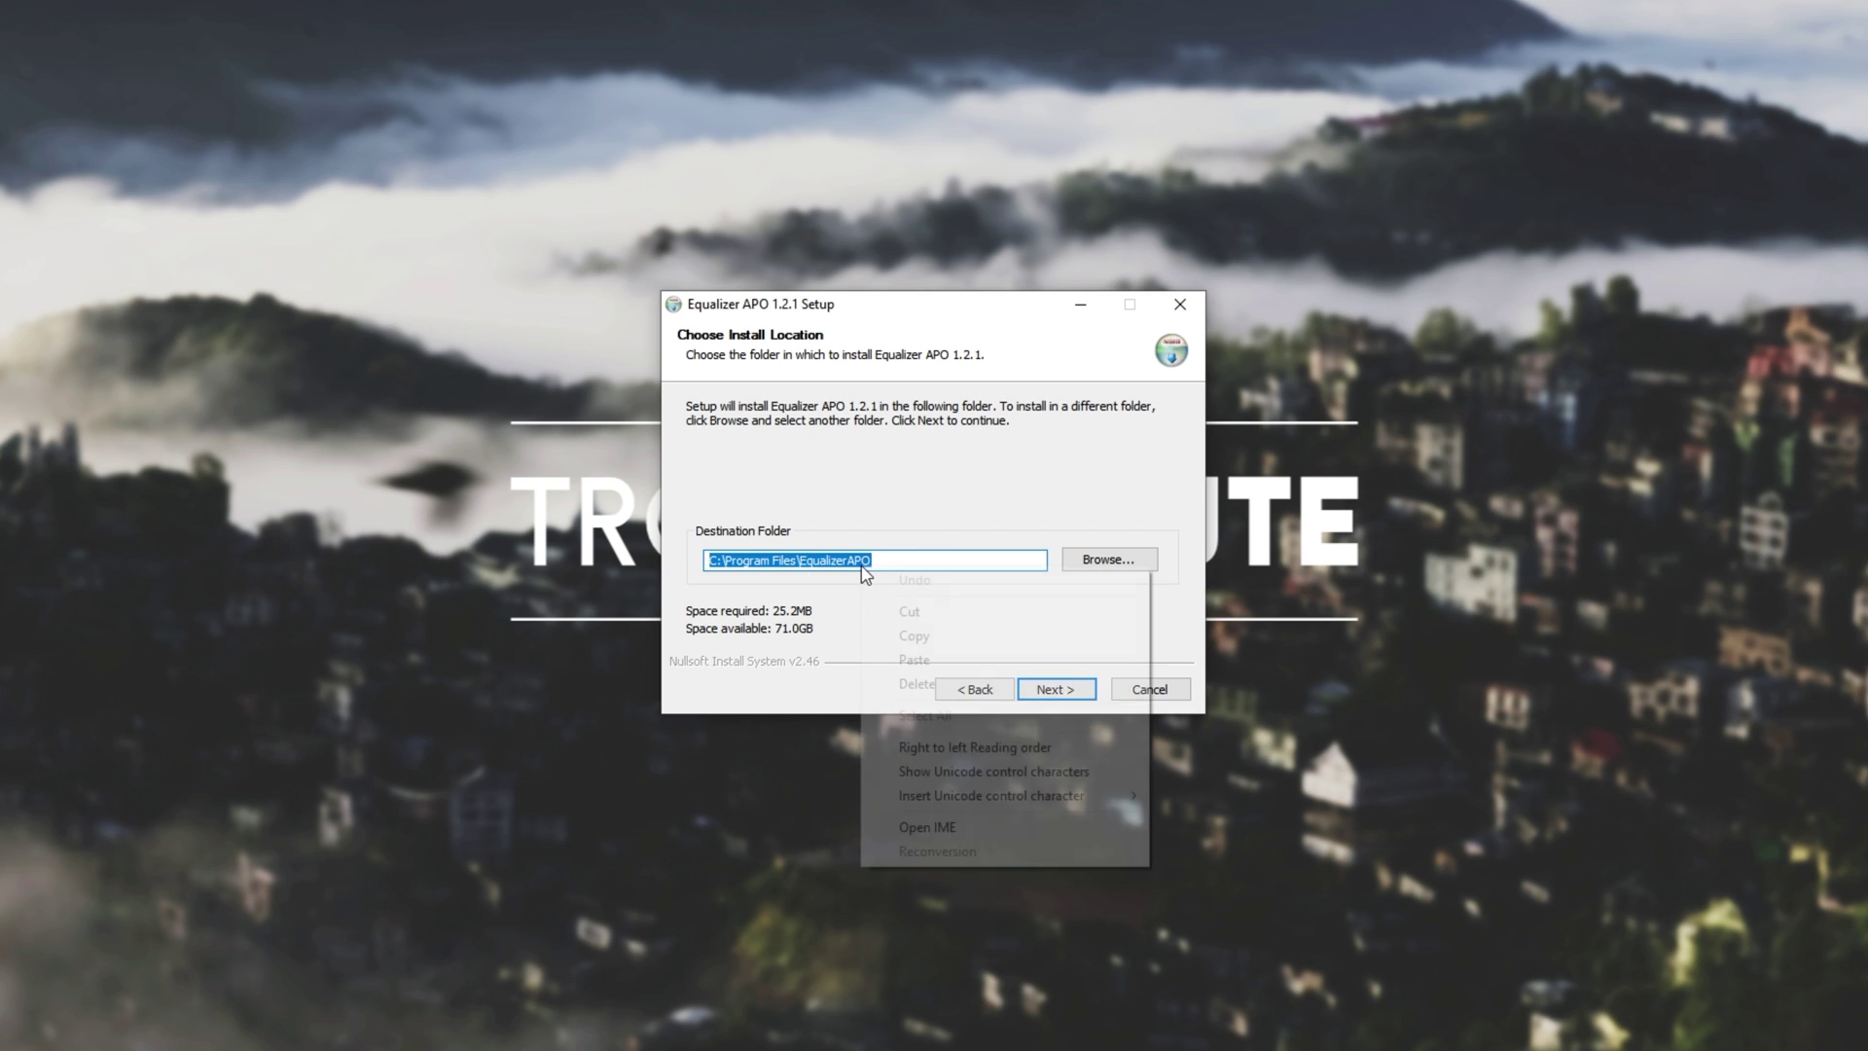
click(924, 634)
click(1043, 689)
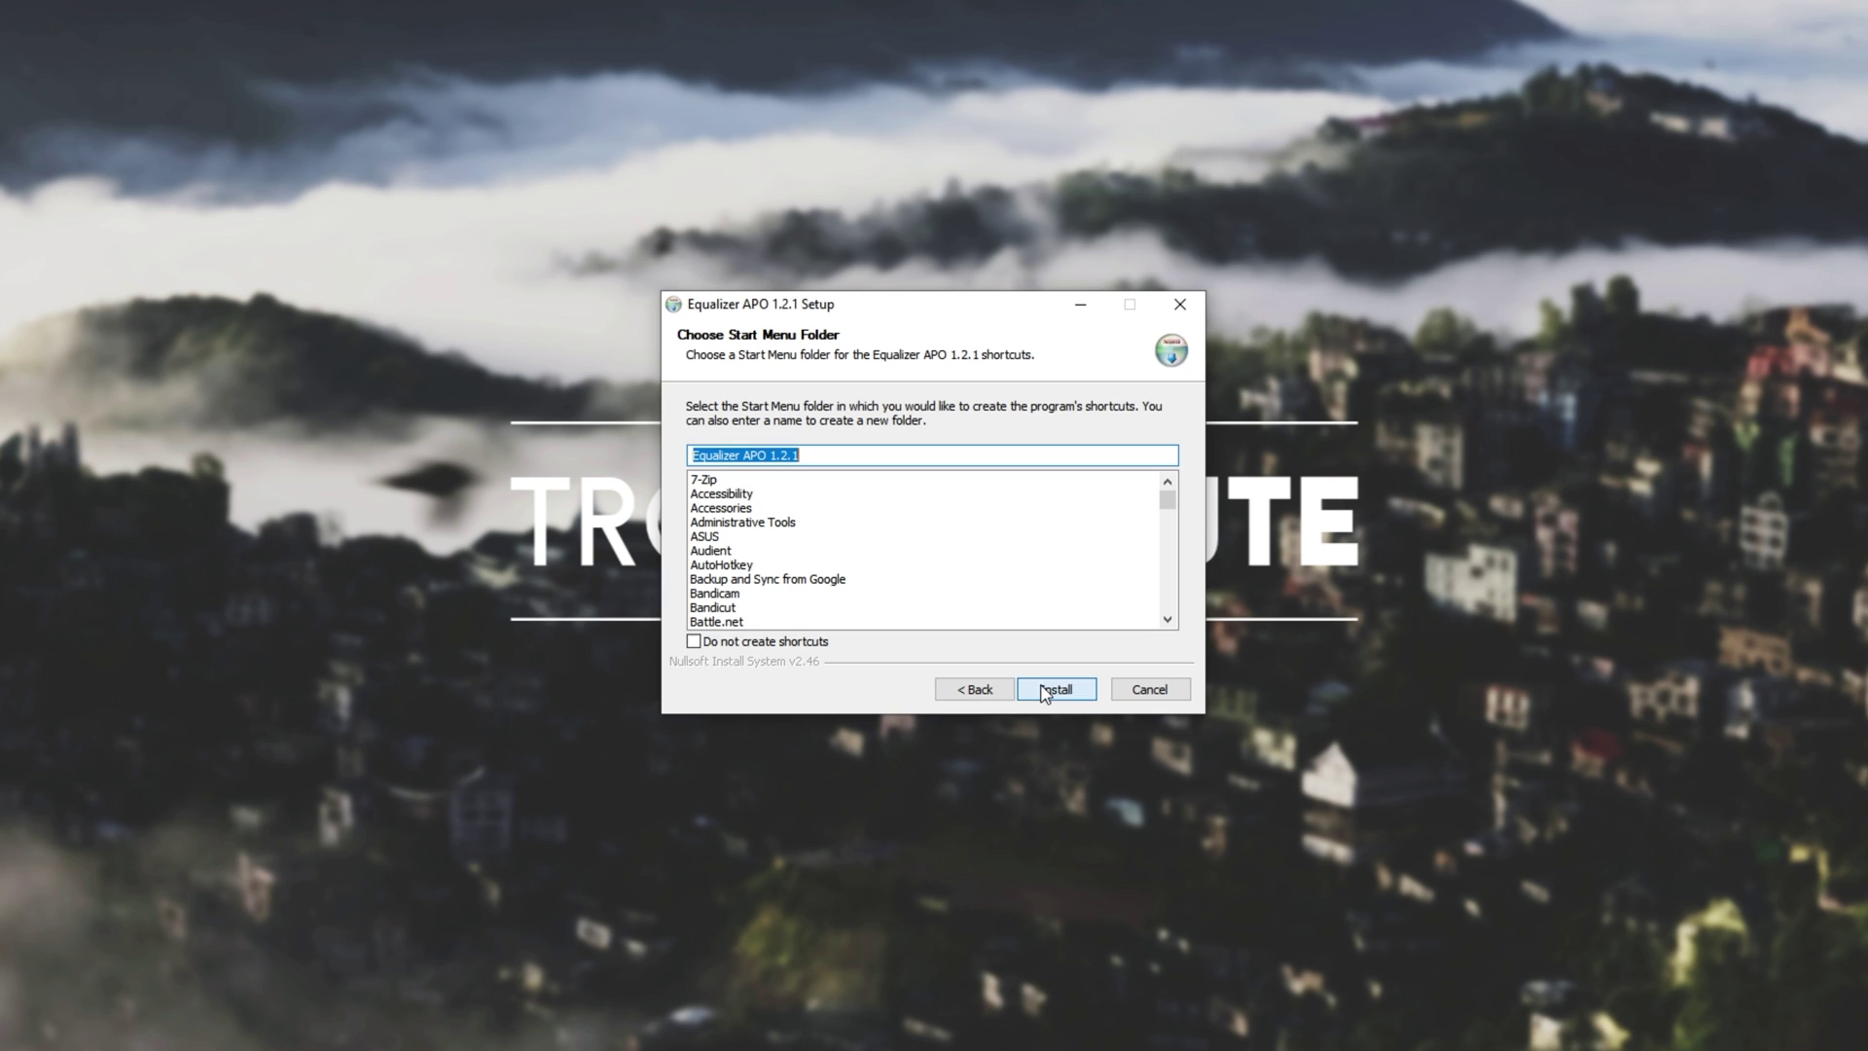
click(1044, 690)
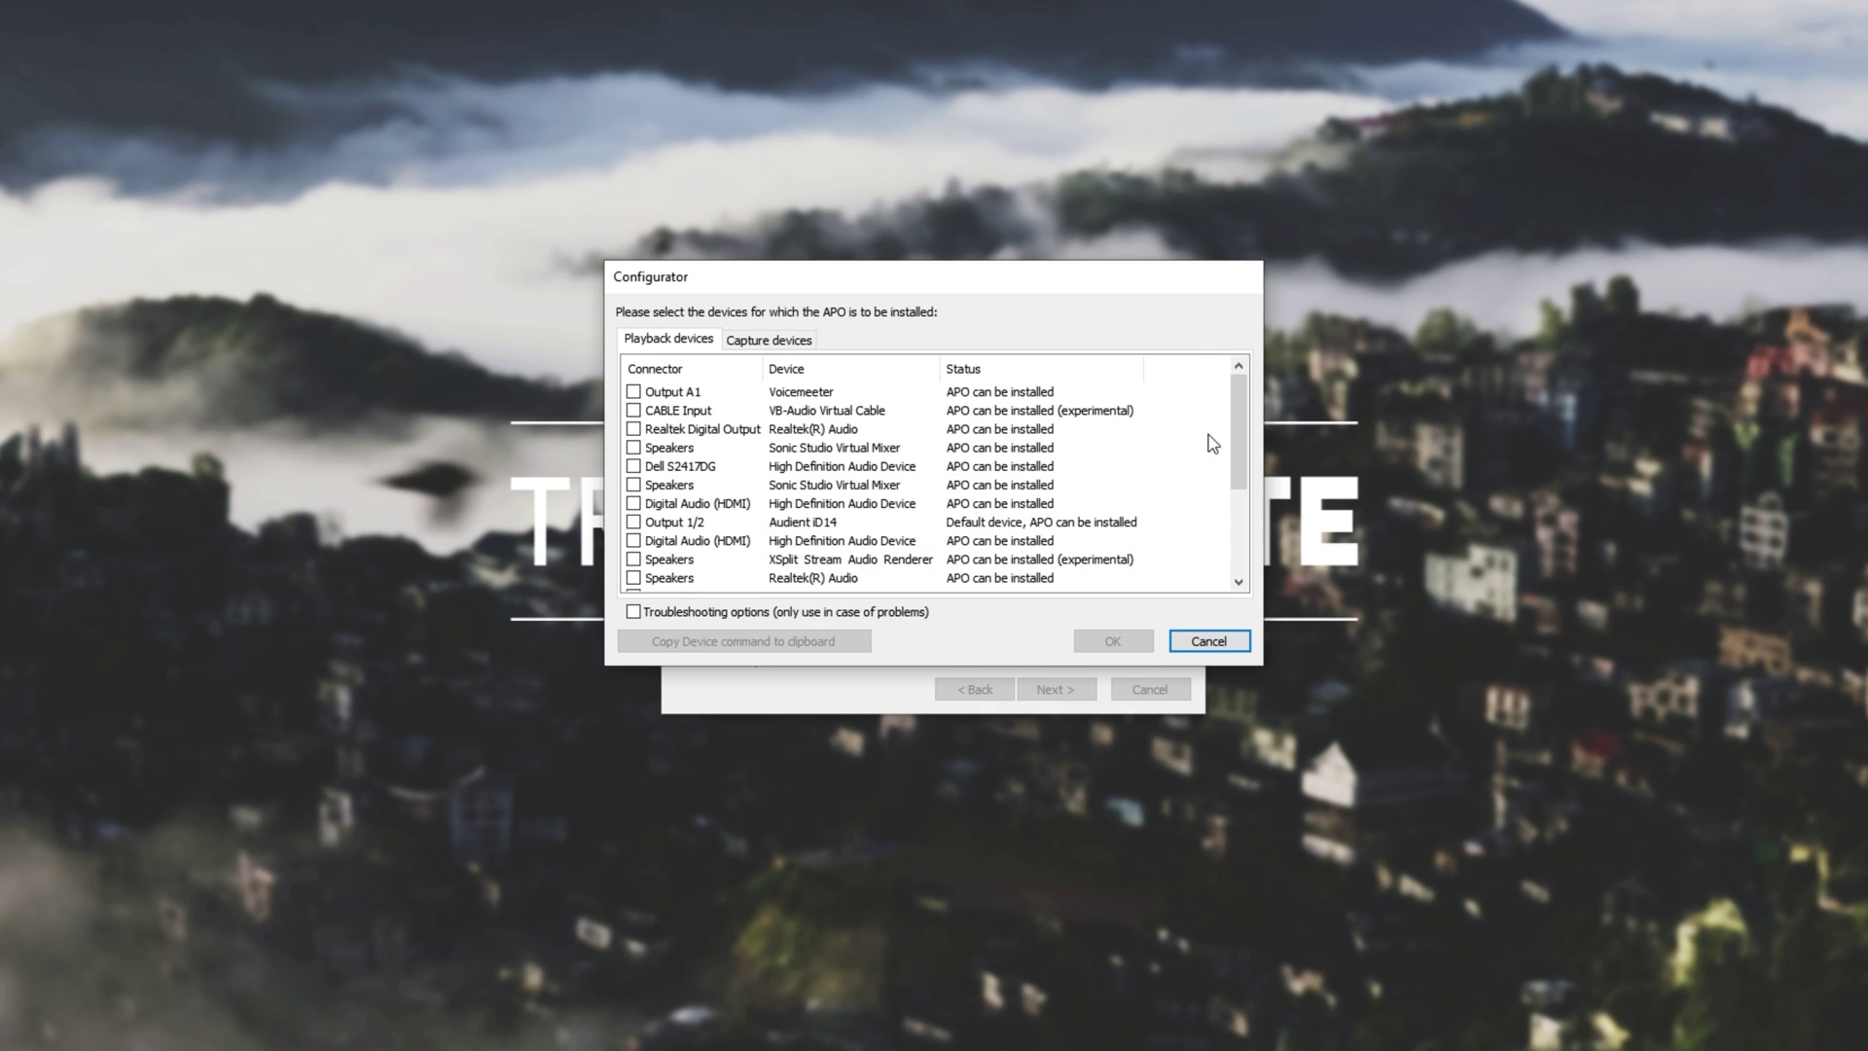
Enable the APO on Audient iD14 Output 1/2 and Output 3/4 playback devices and confirm.
click(754, 346)
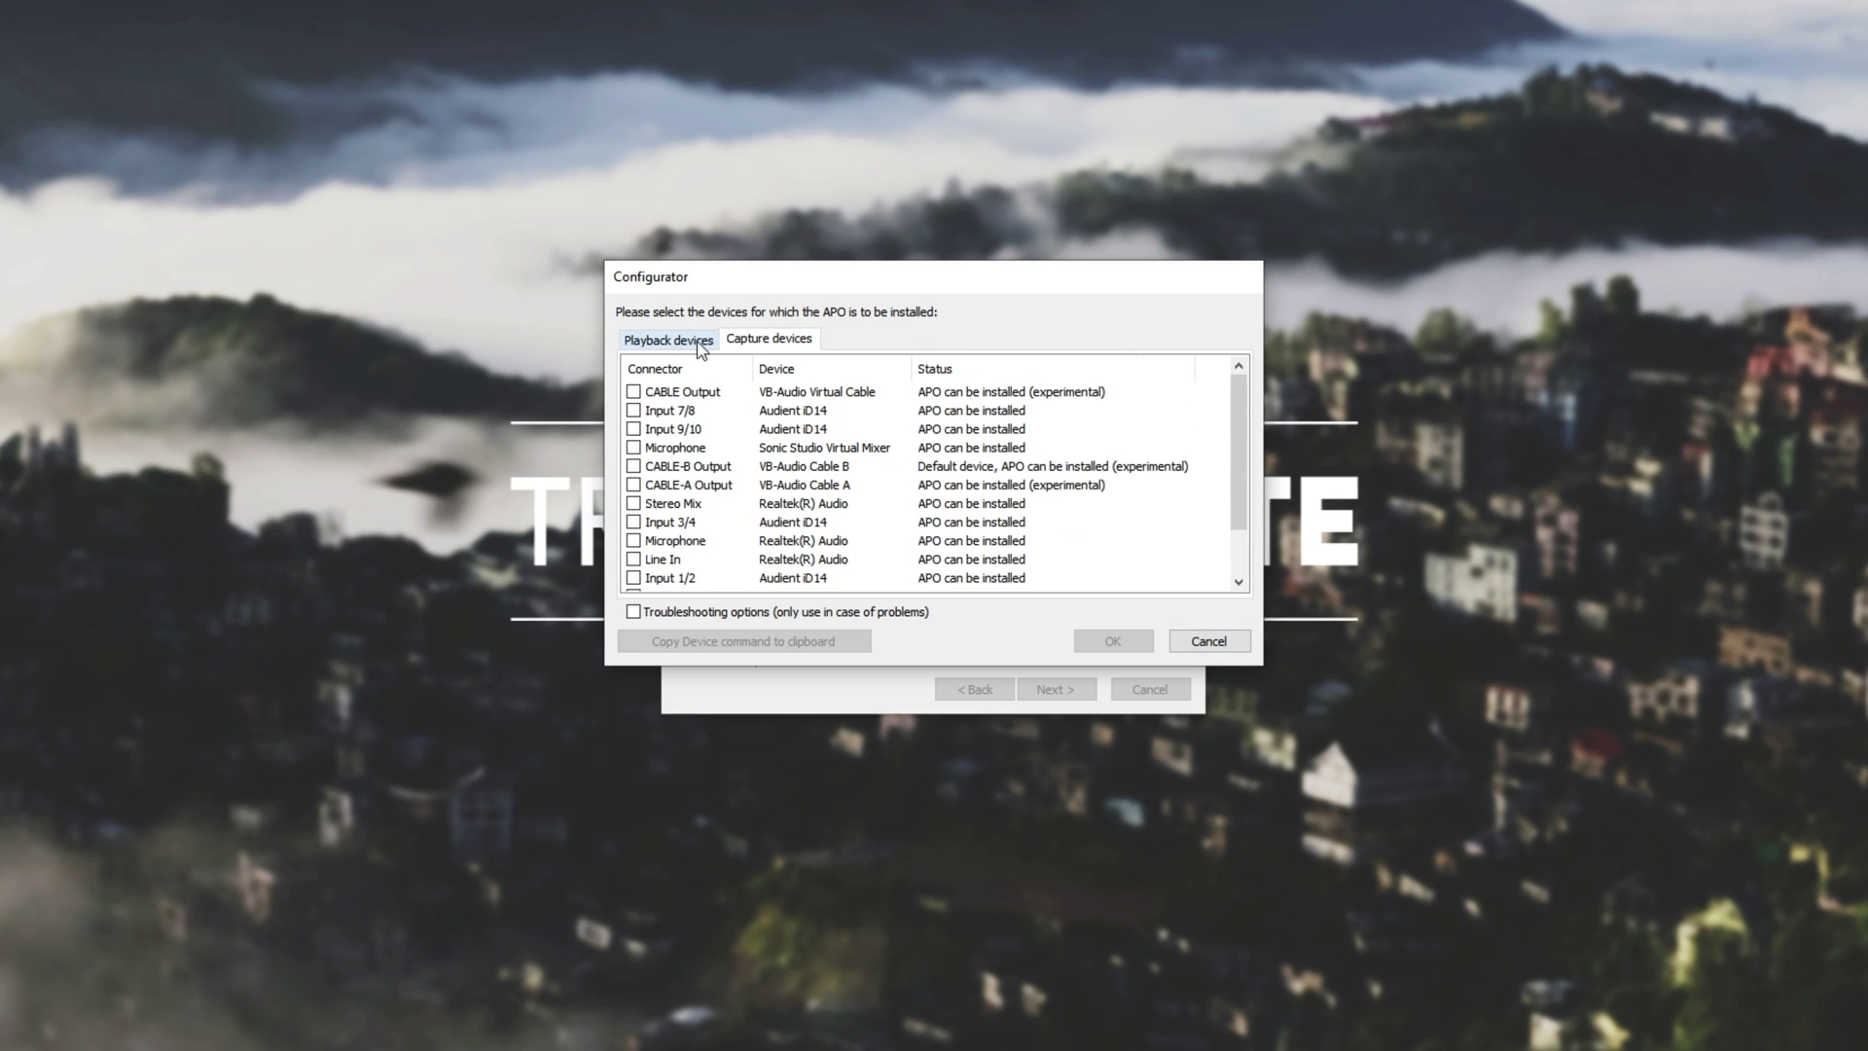
click(706, 349)
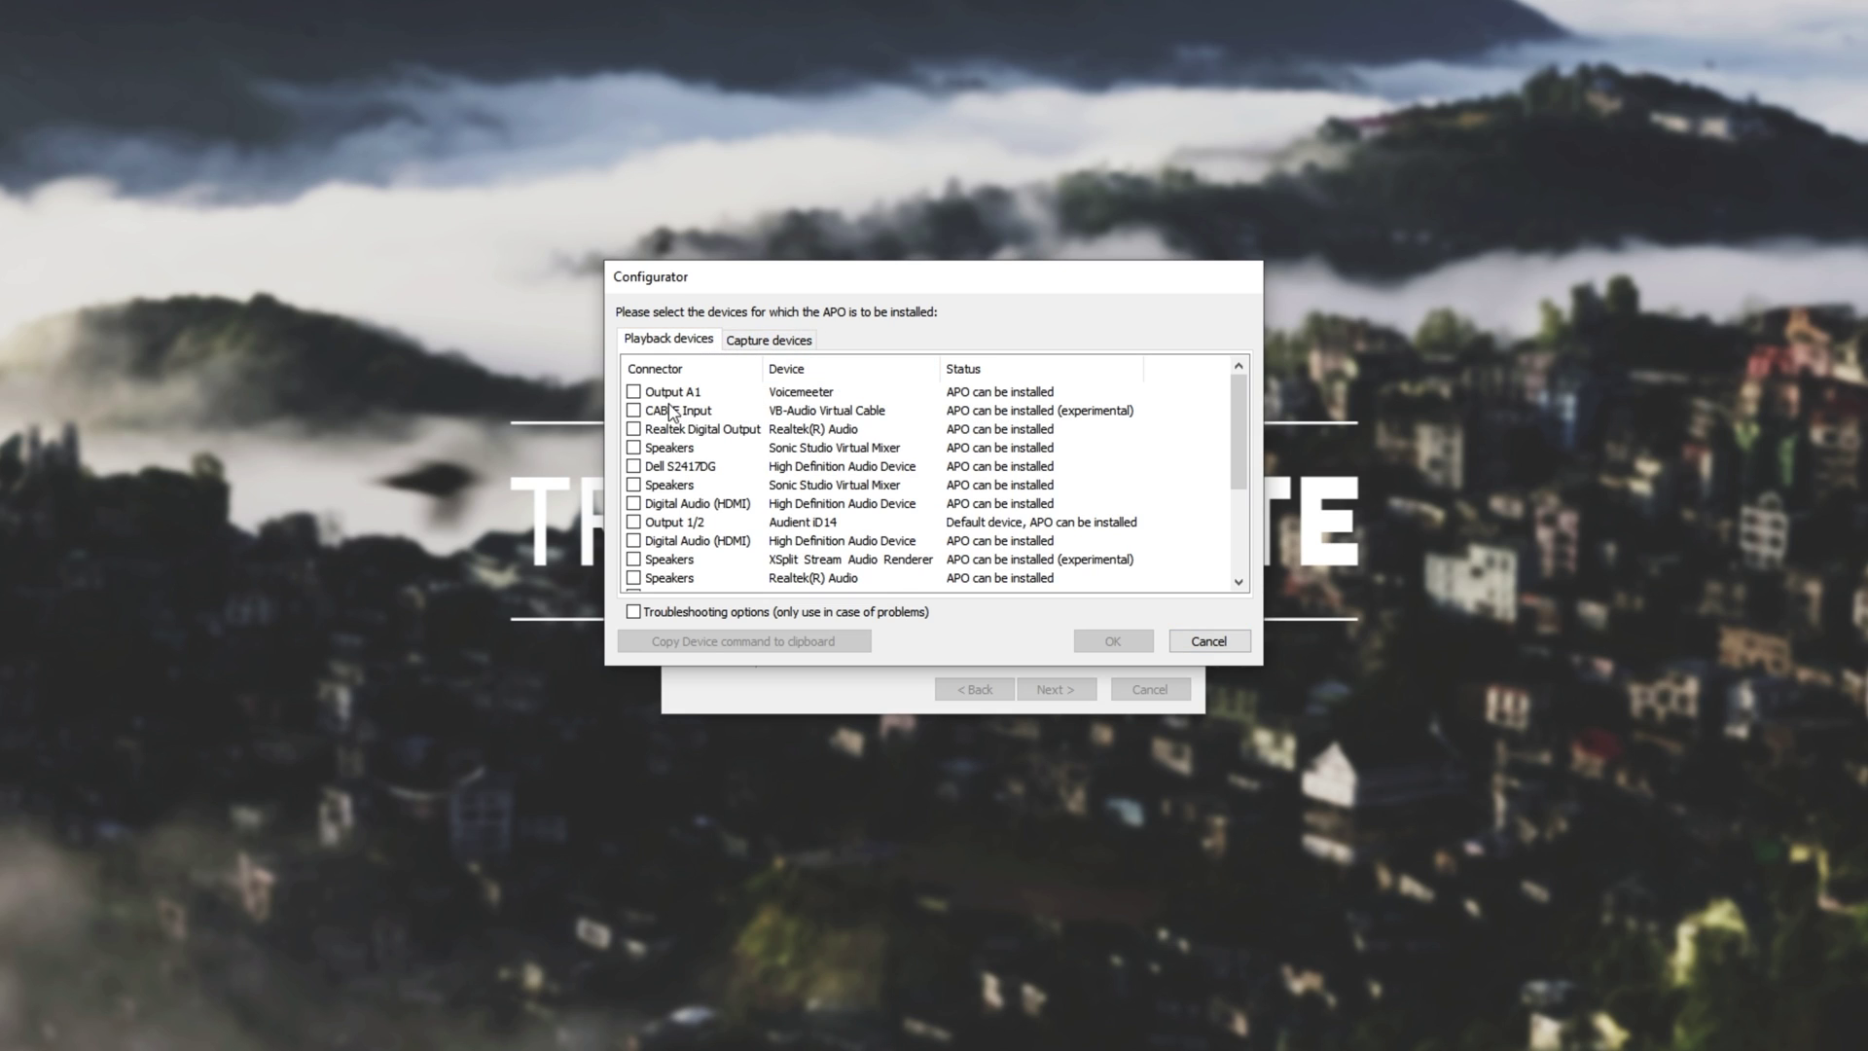
click(693, 523)
click(633, 523)
scroll(652, 535, down, 3)
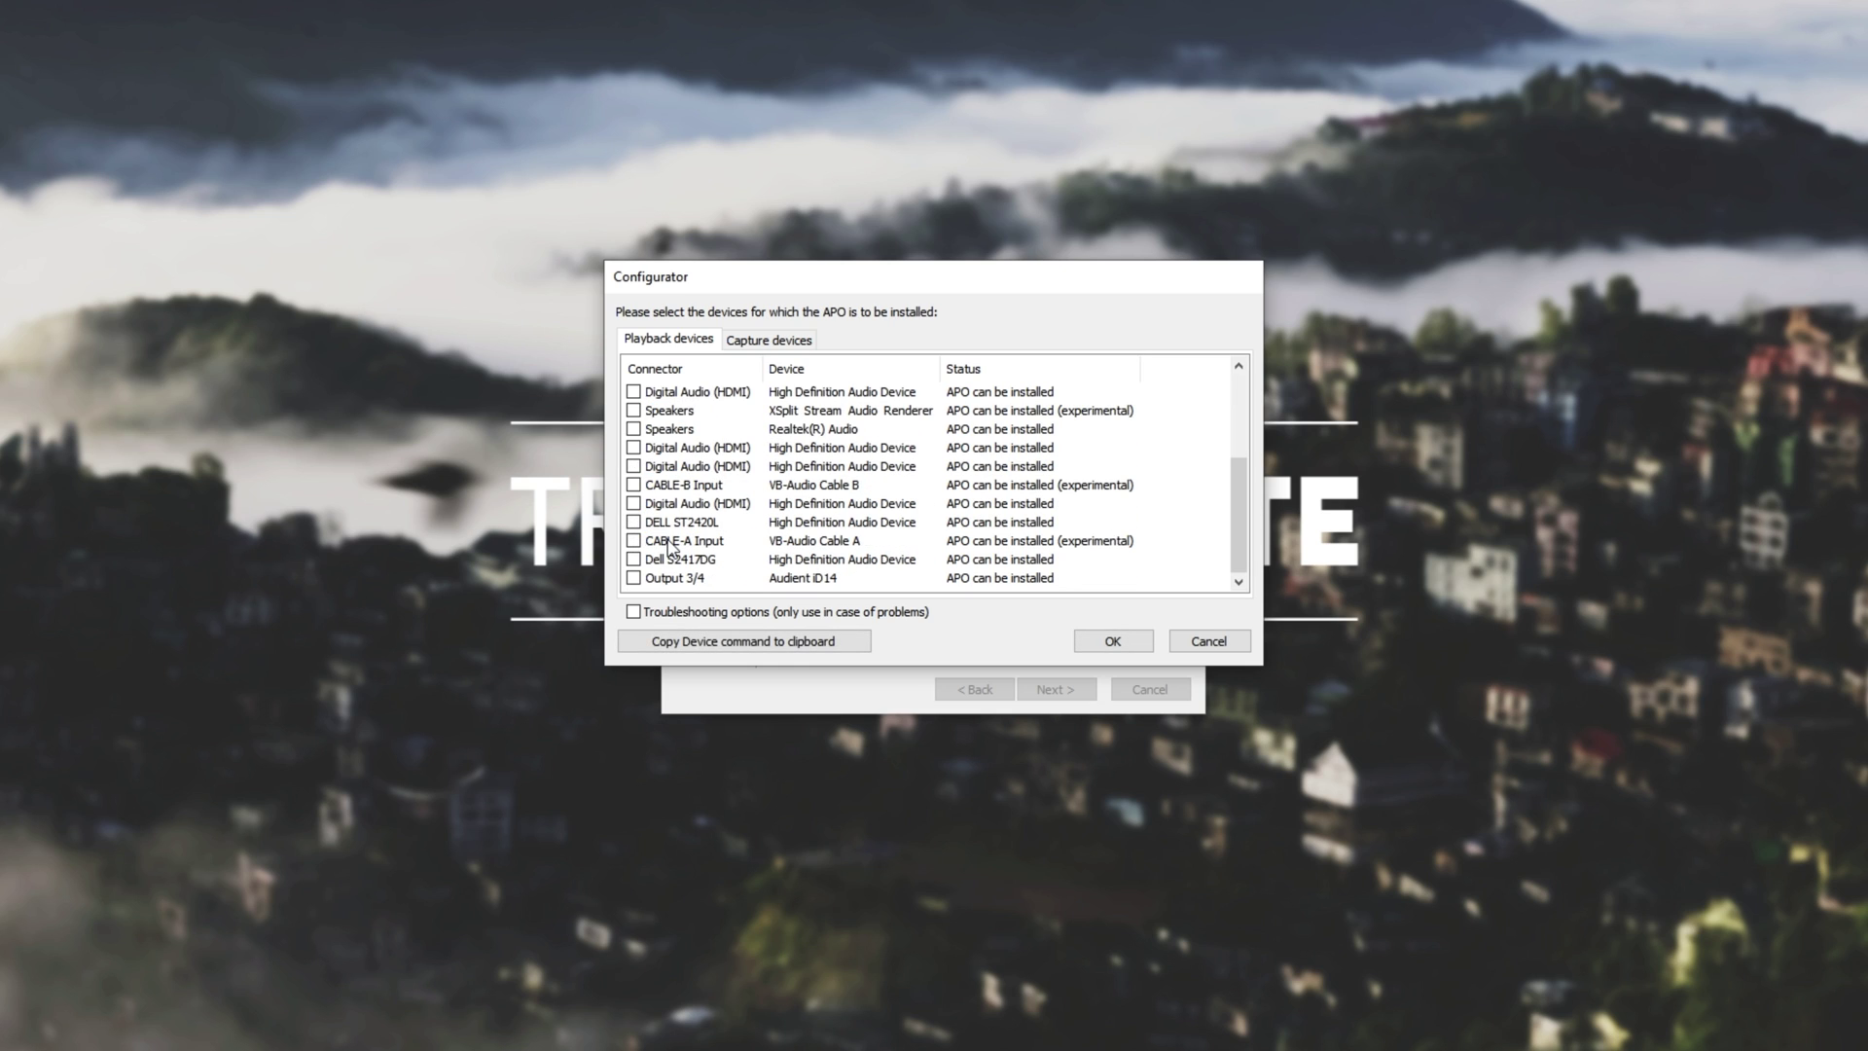
scroll(696, 592, up, 3)
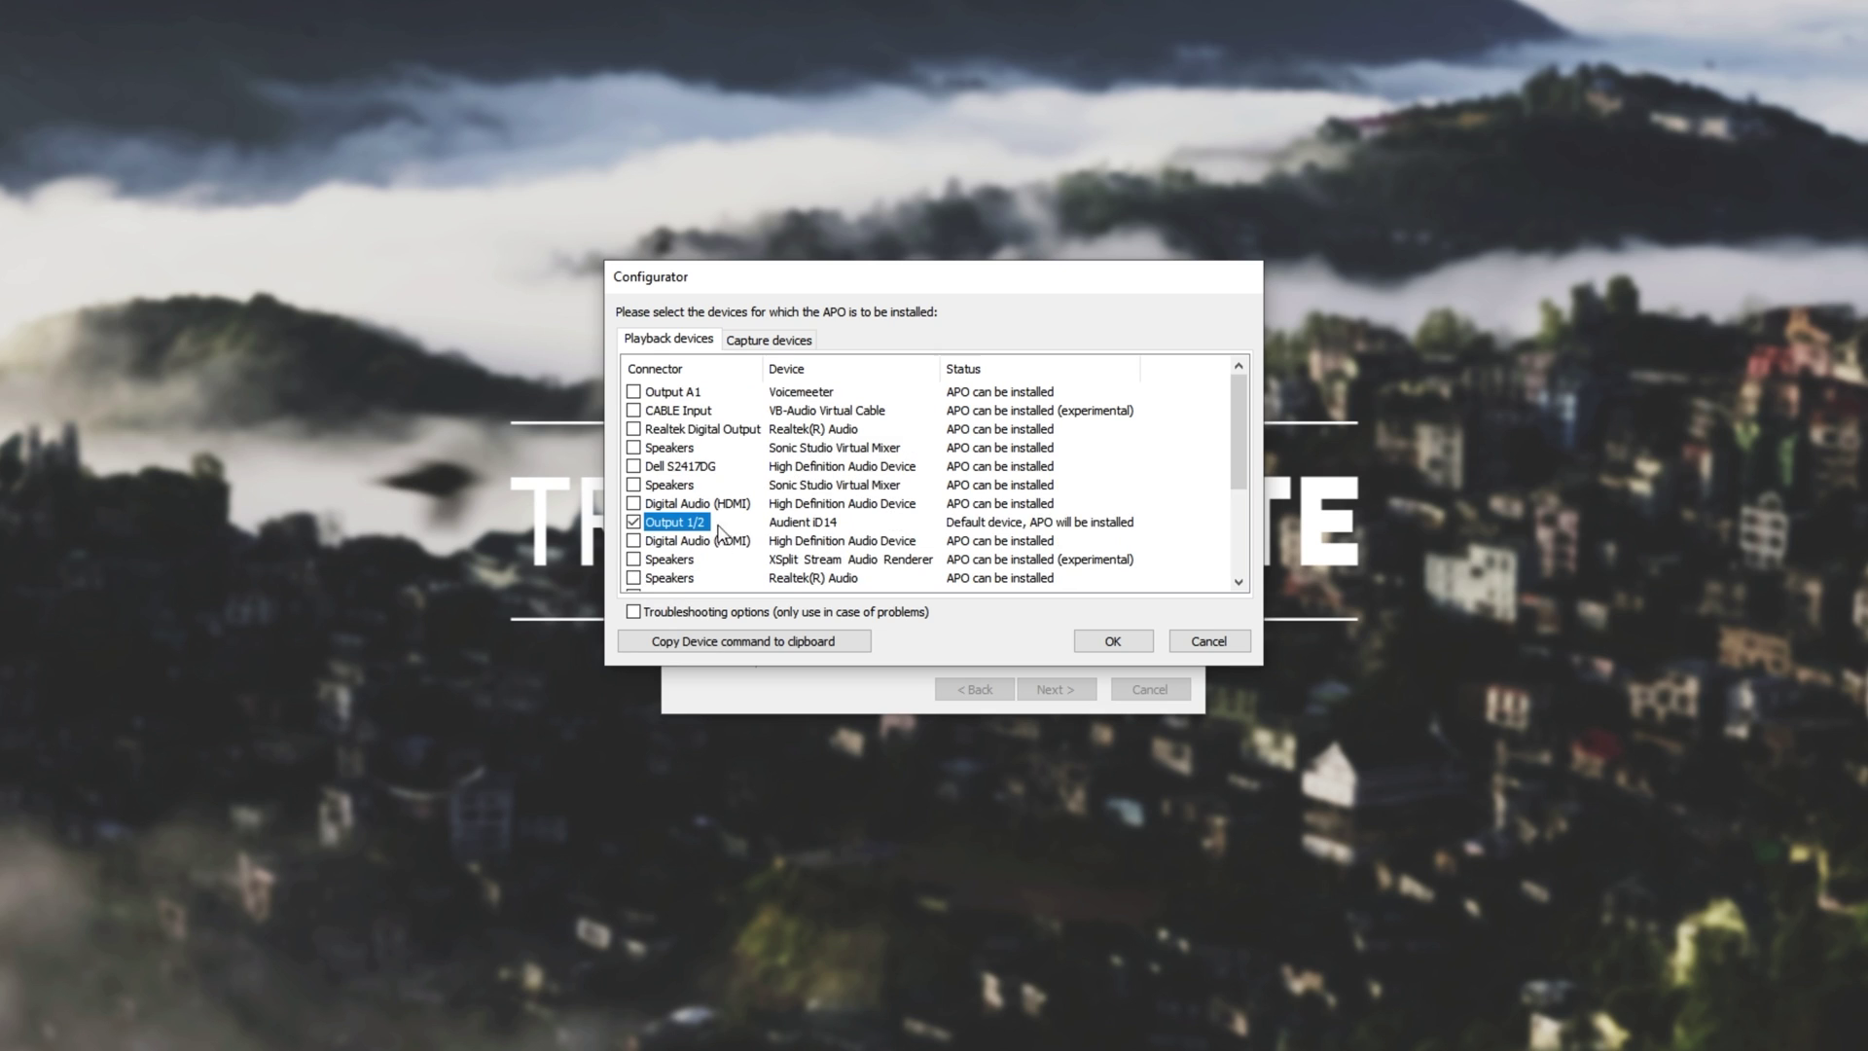
scroll(749, 560, down, 3)
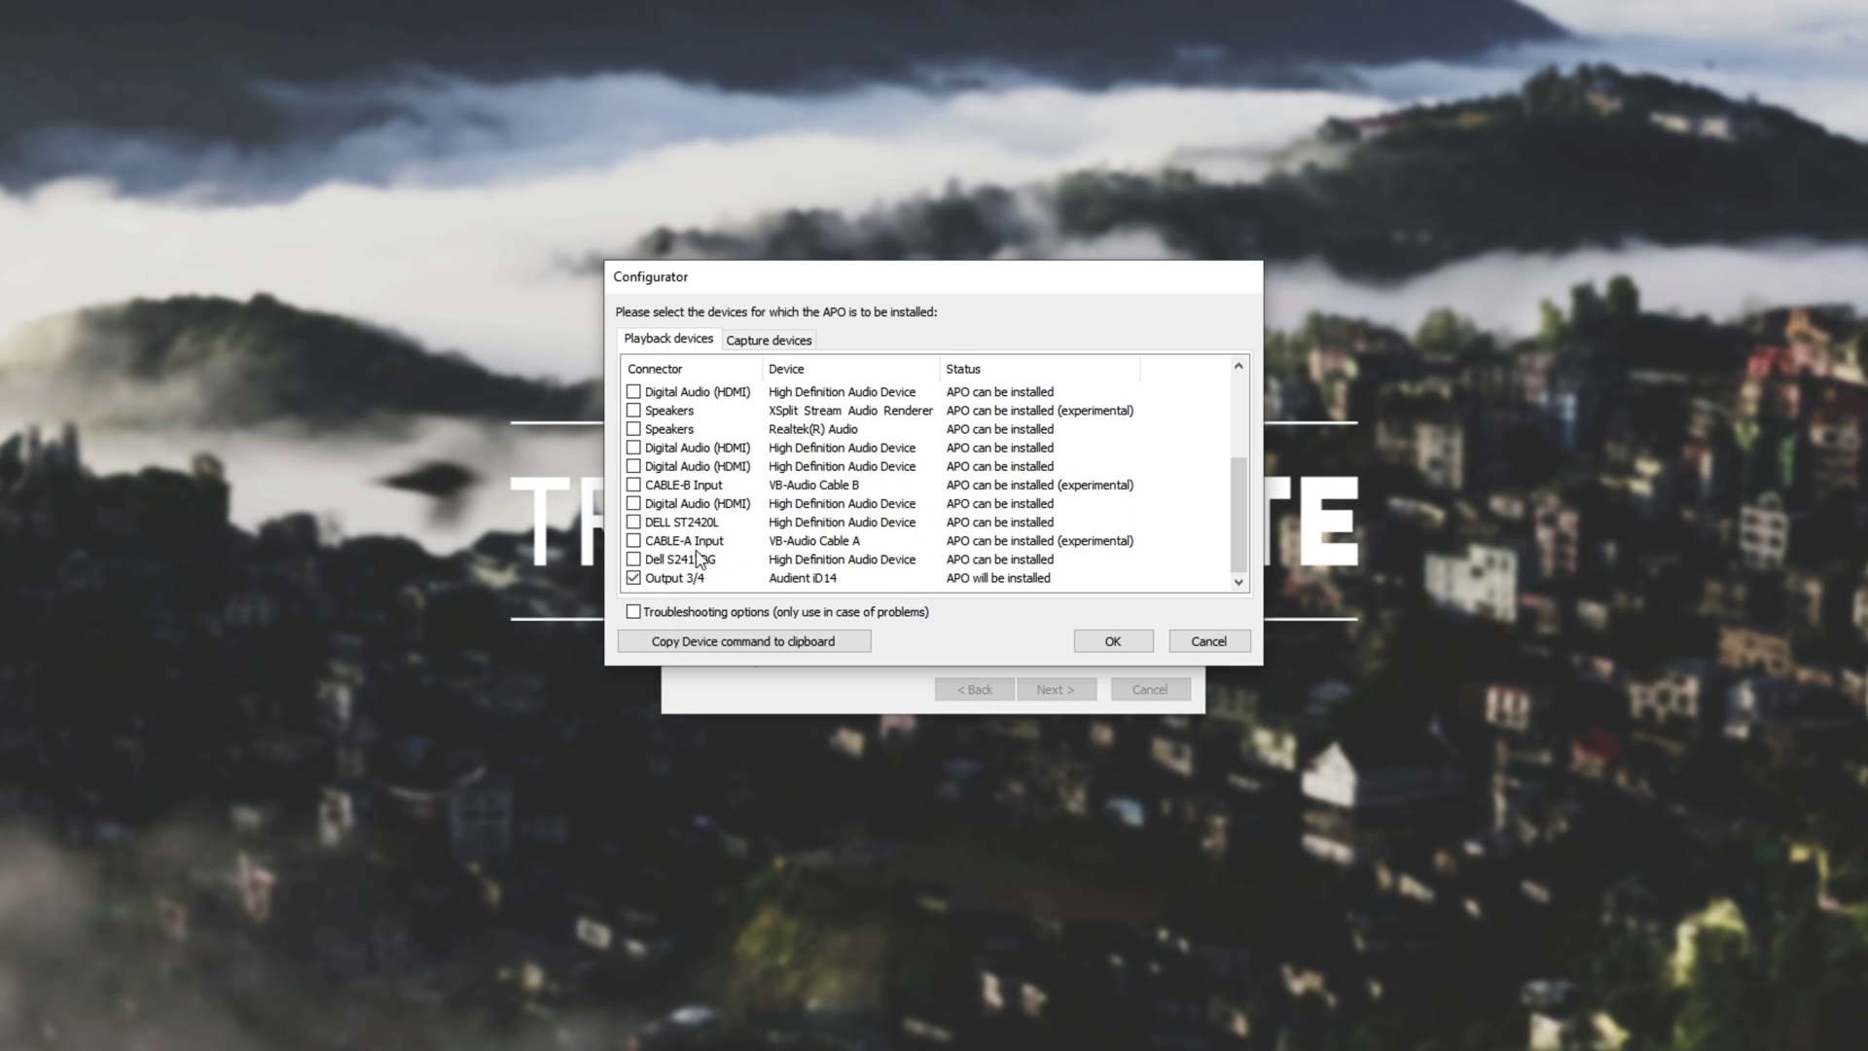
scroll(740, 492, up, 3)
click(1109, 642)
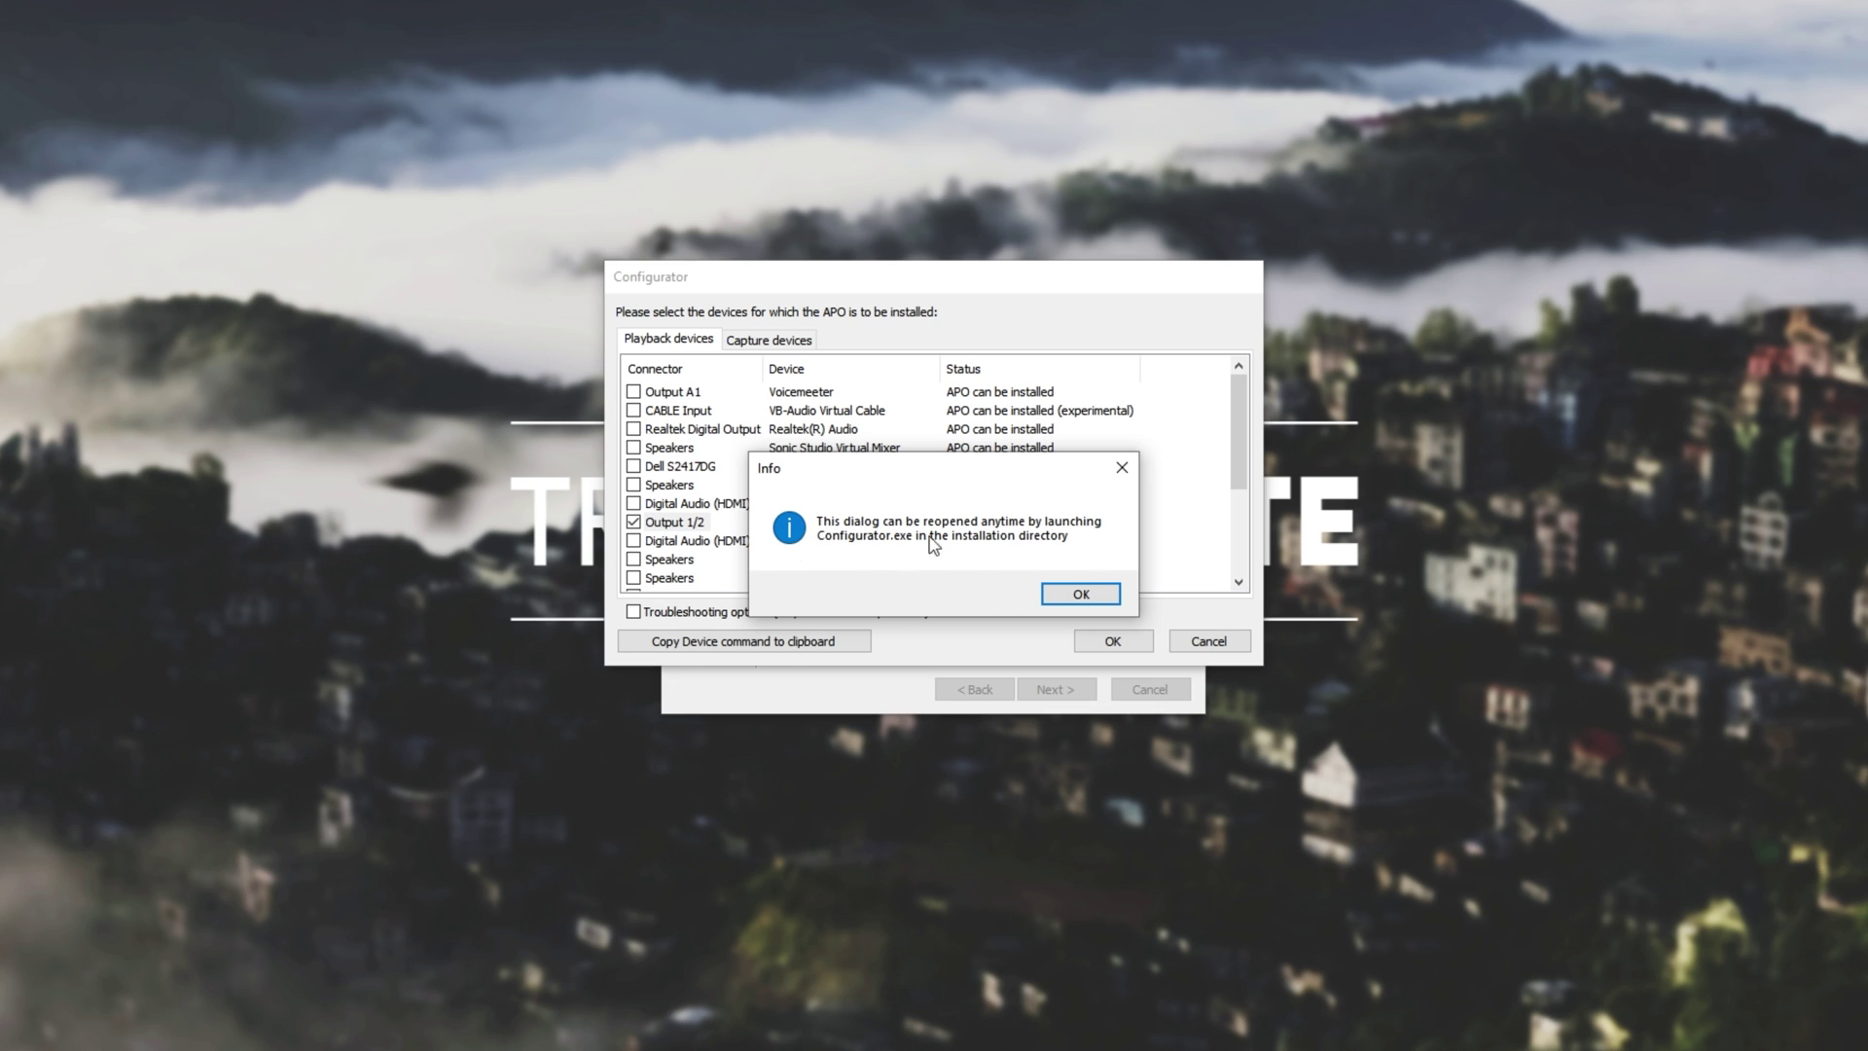
click(1071, 595)
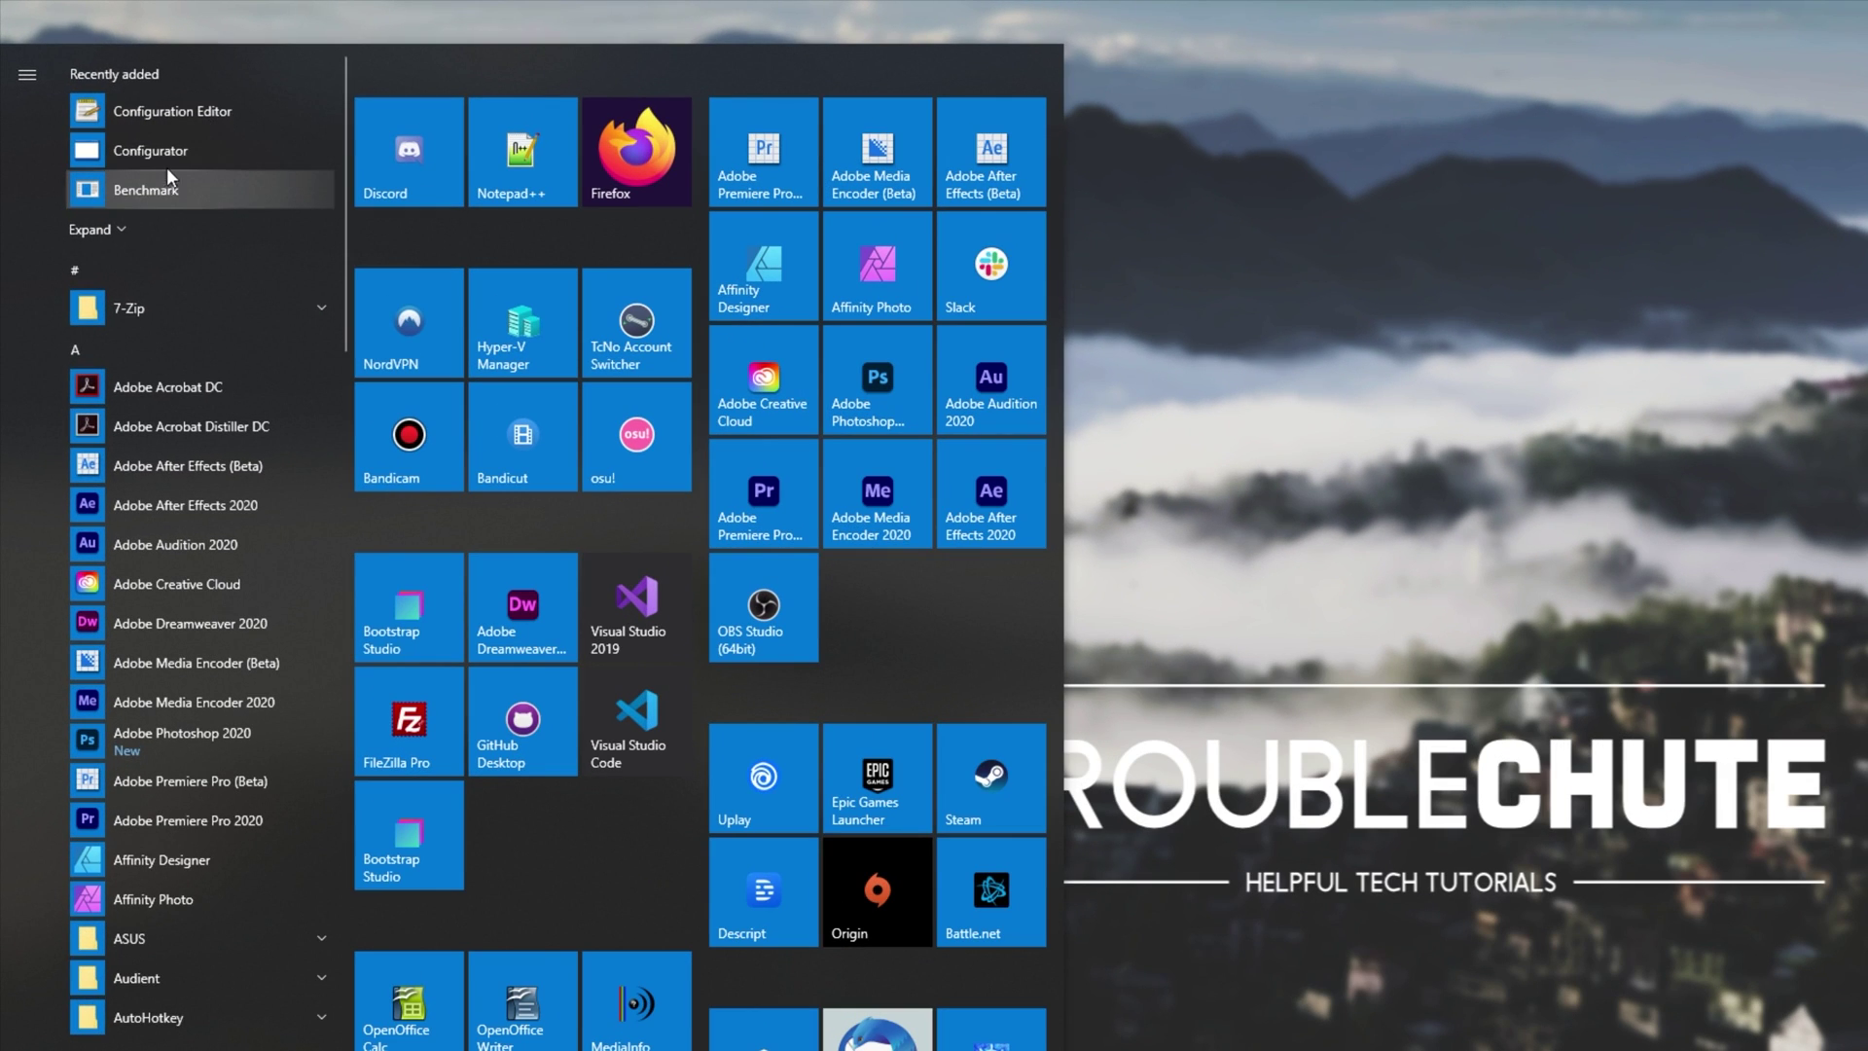
Expand Recently added in the Start menu and bring up the More options for Benchmark.
click(115, 228)
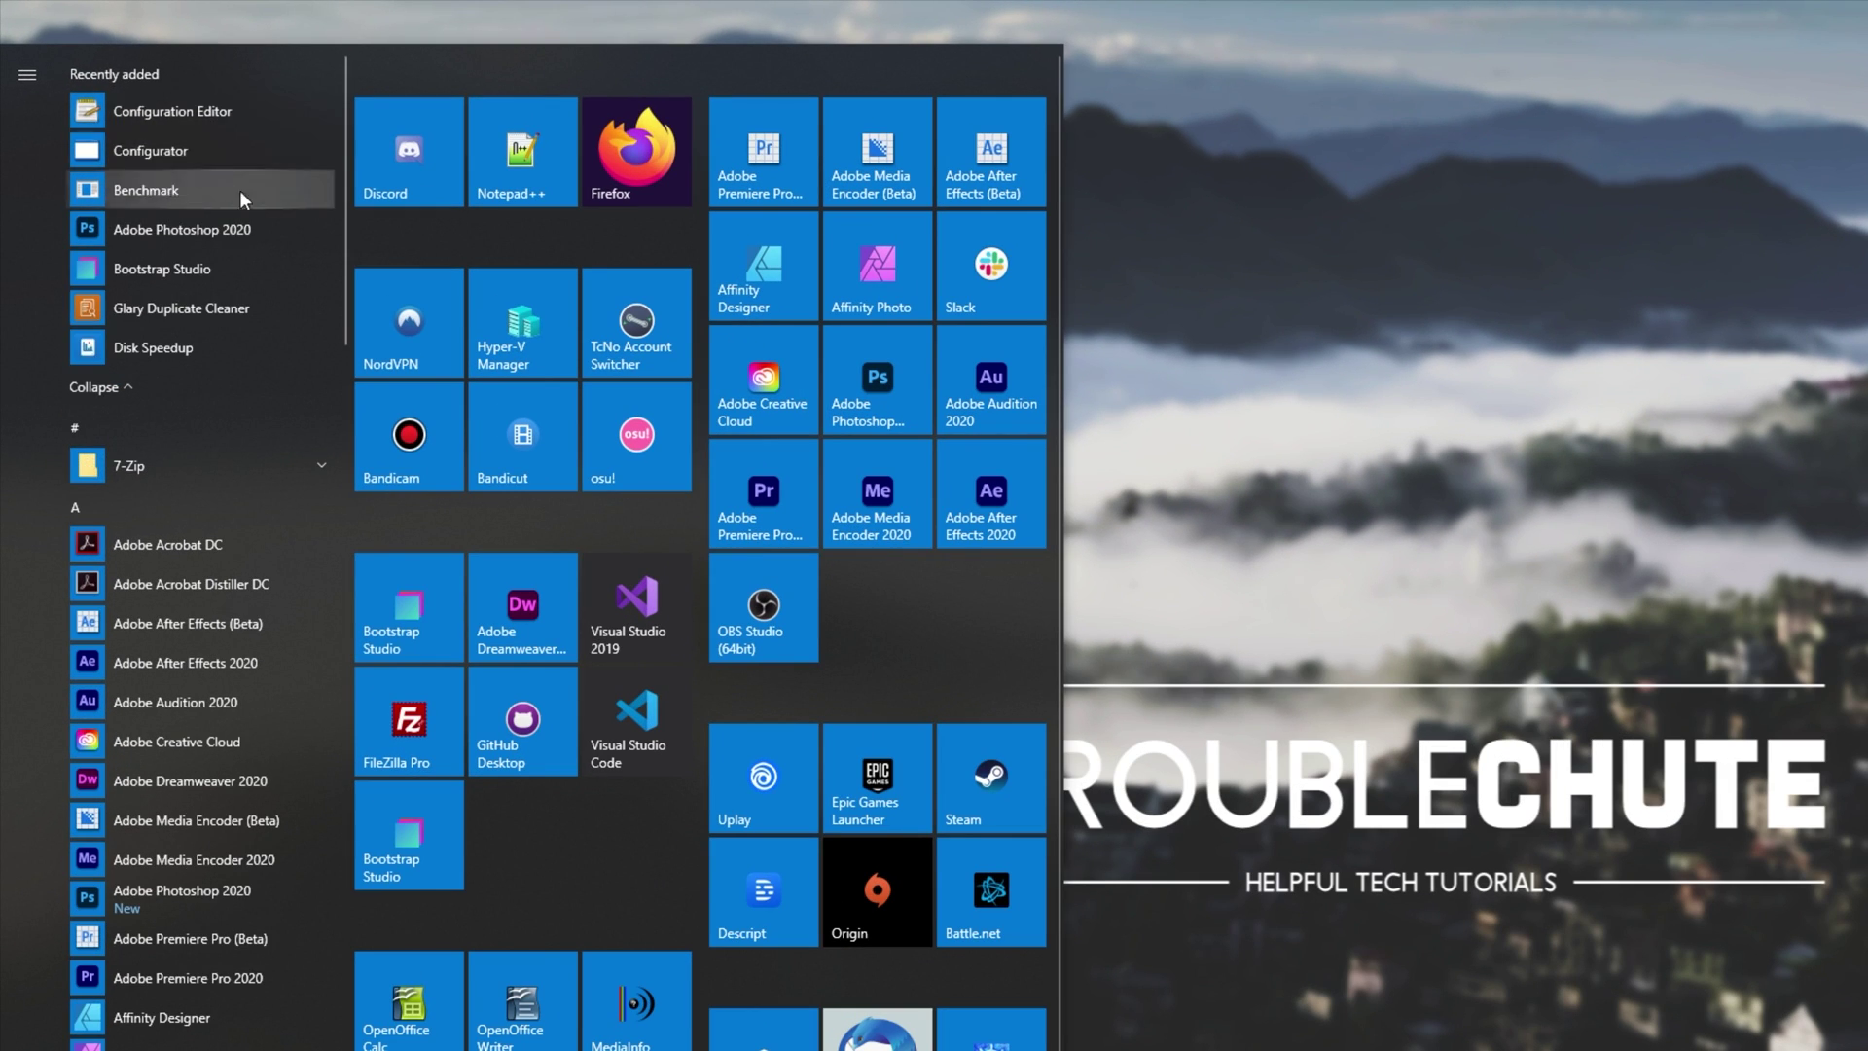
right_click(235, 181)
mouse_move(372, 237)
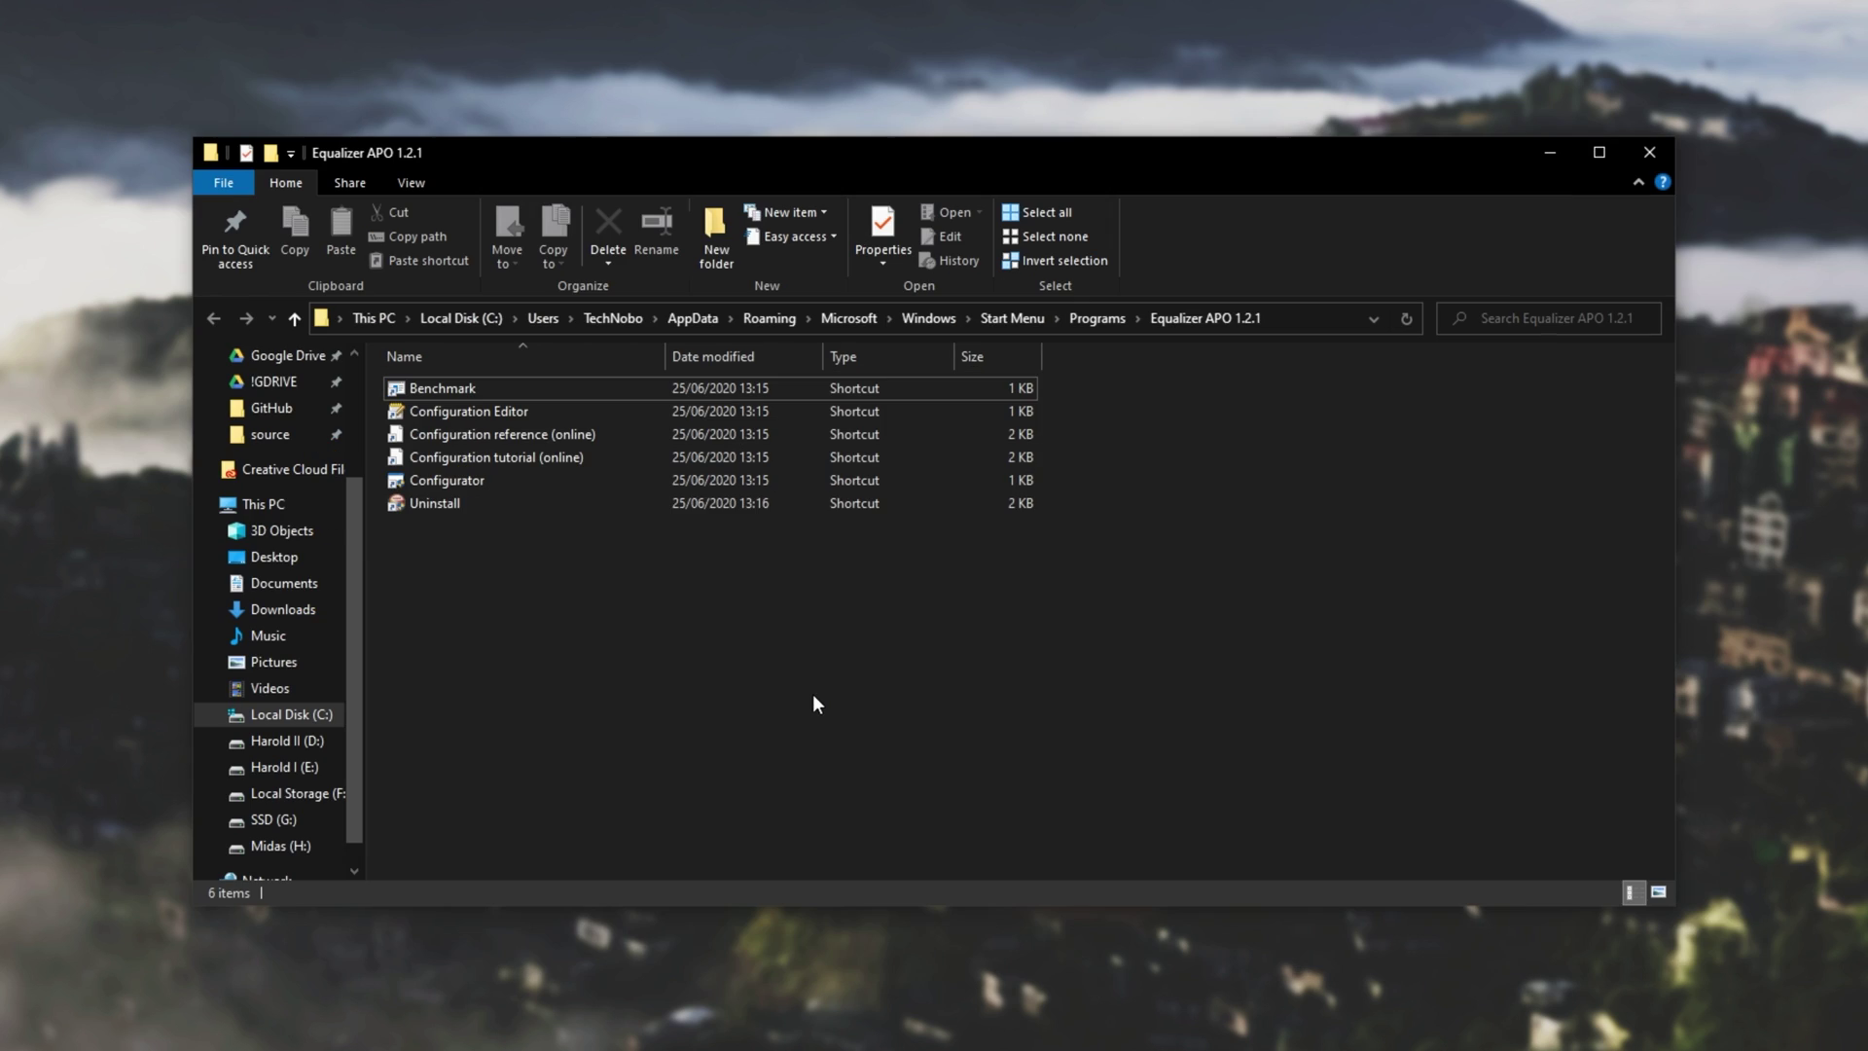
Open the Equalizer APO install folder and its config subfolder in File Explorer.
right_click(557, 411)
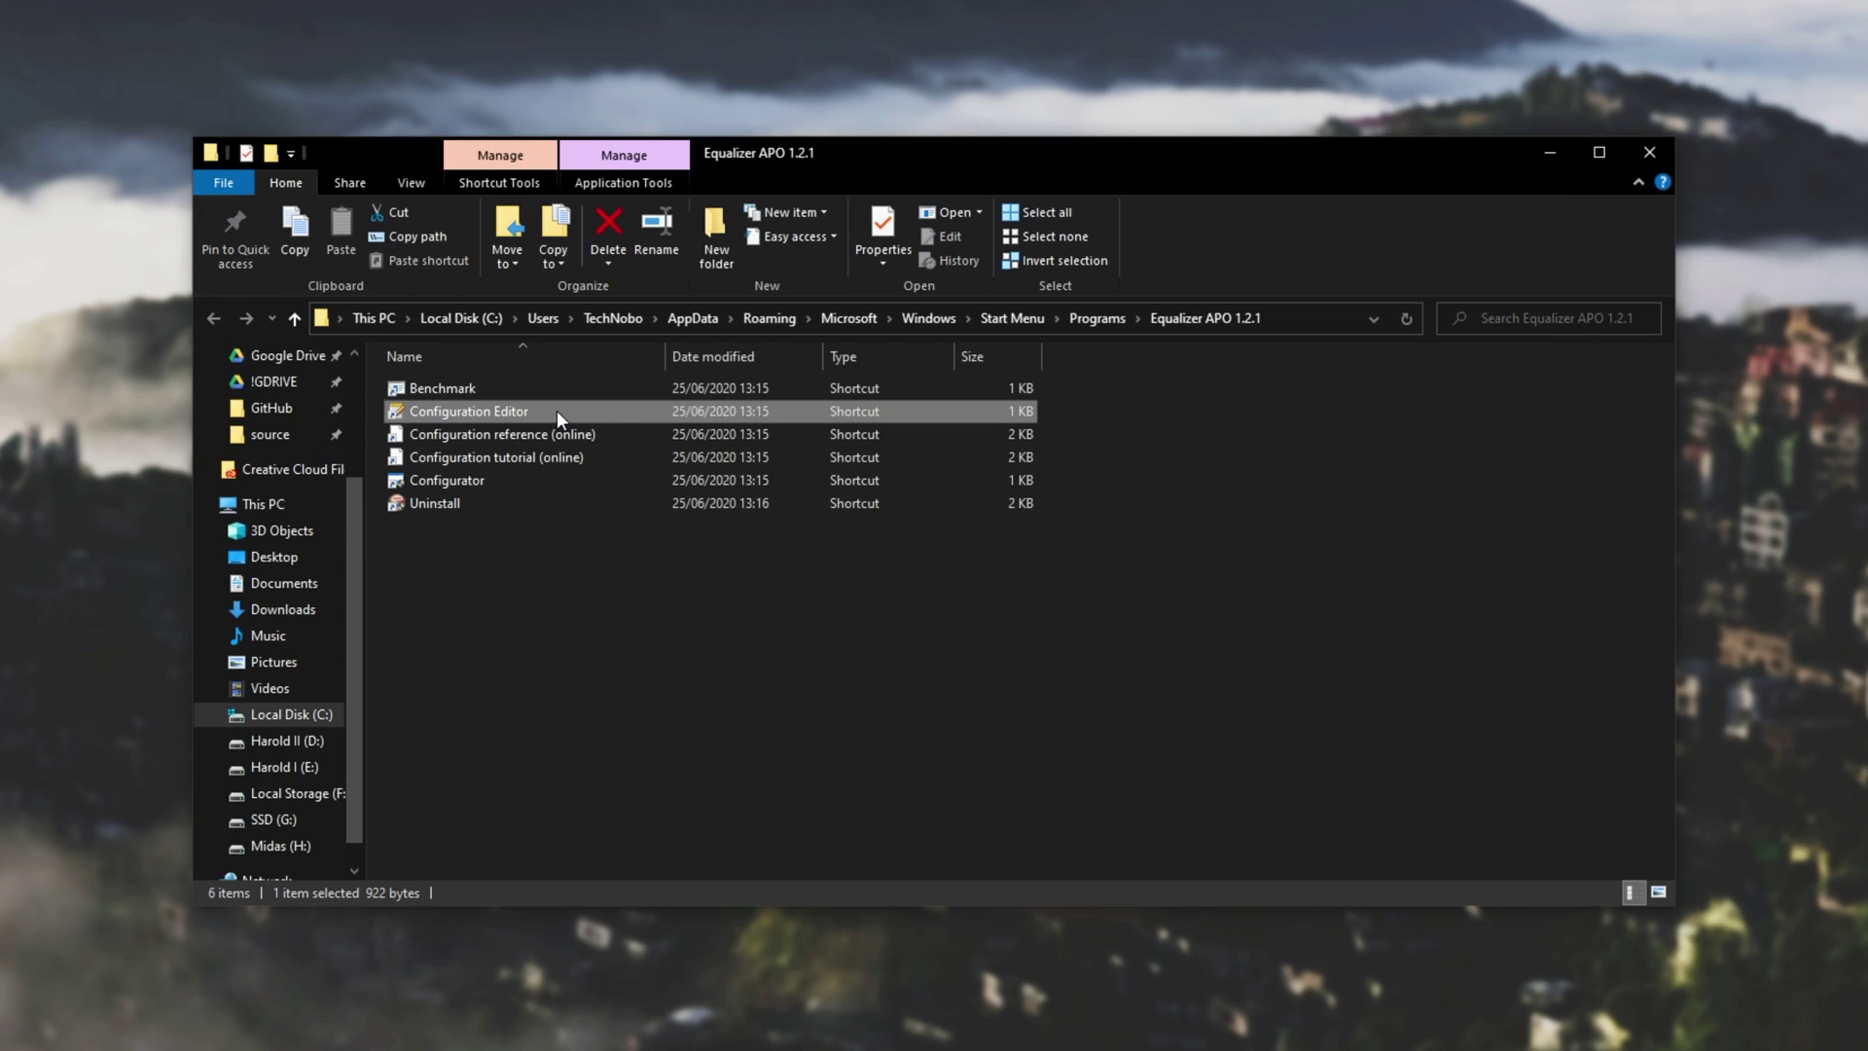
click(684, 539)
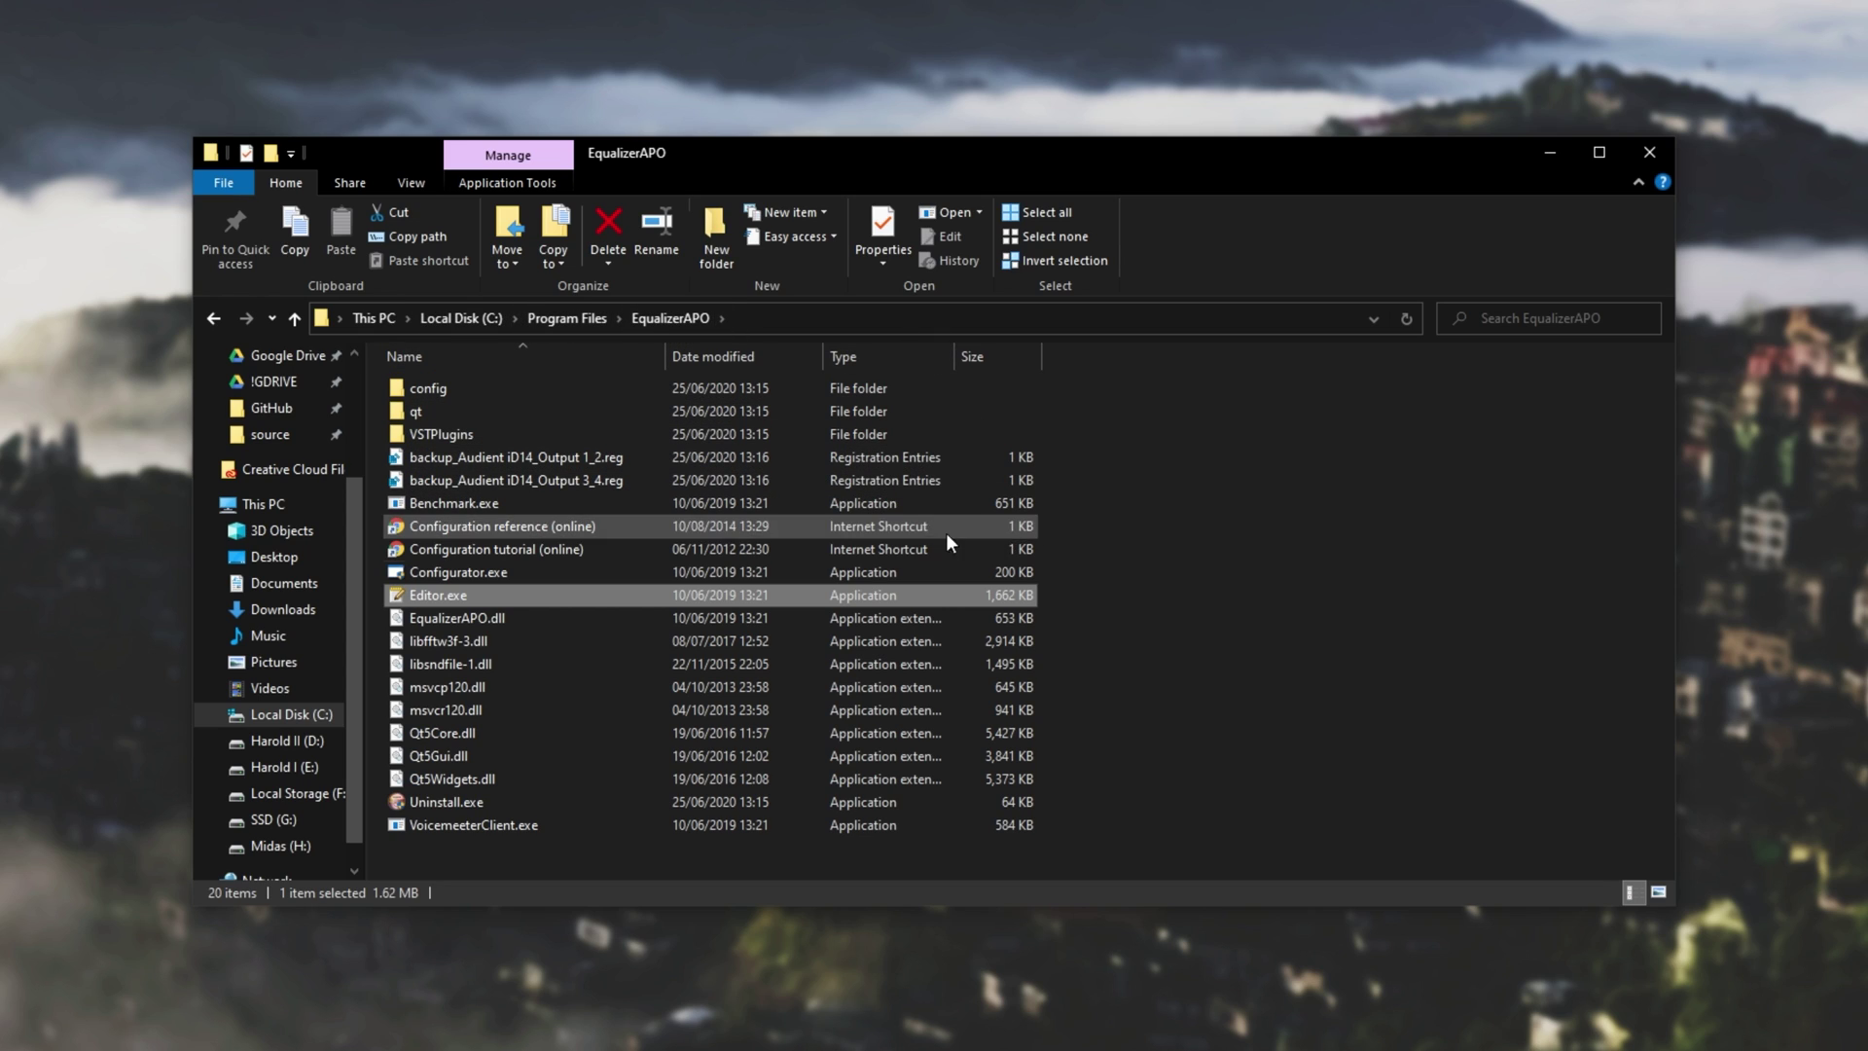
click(1129, 528)
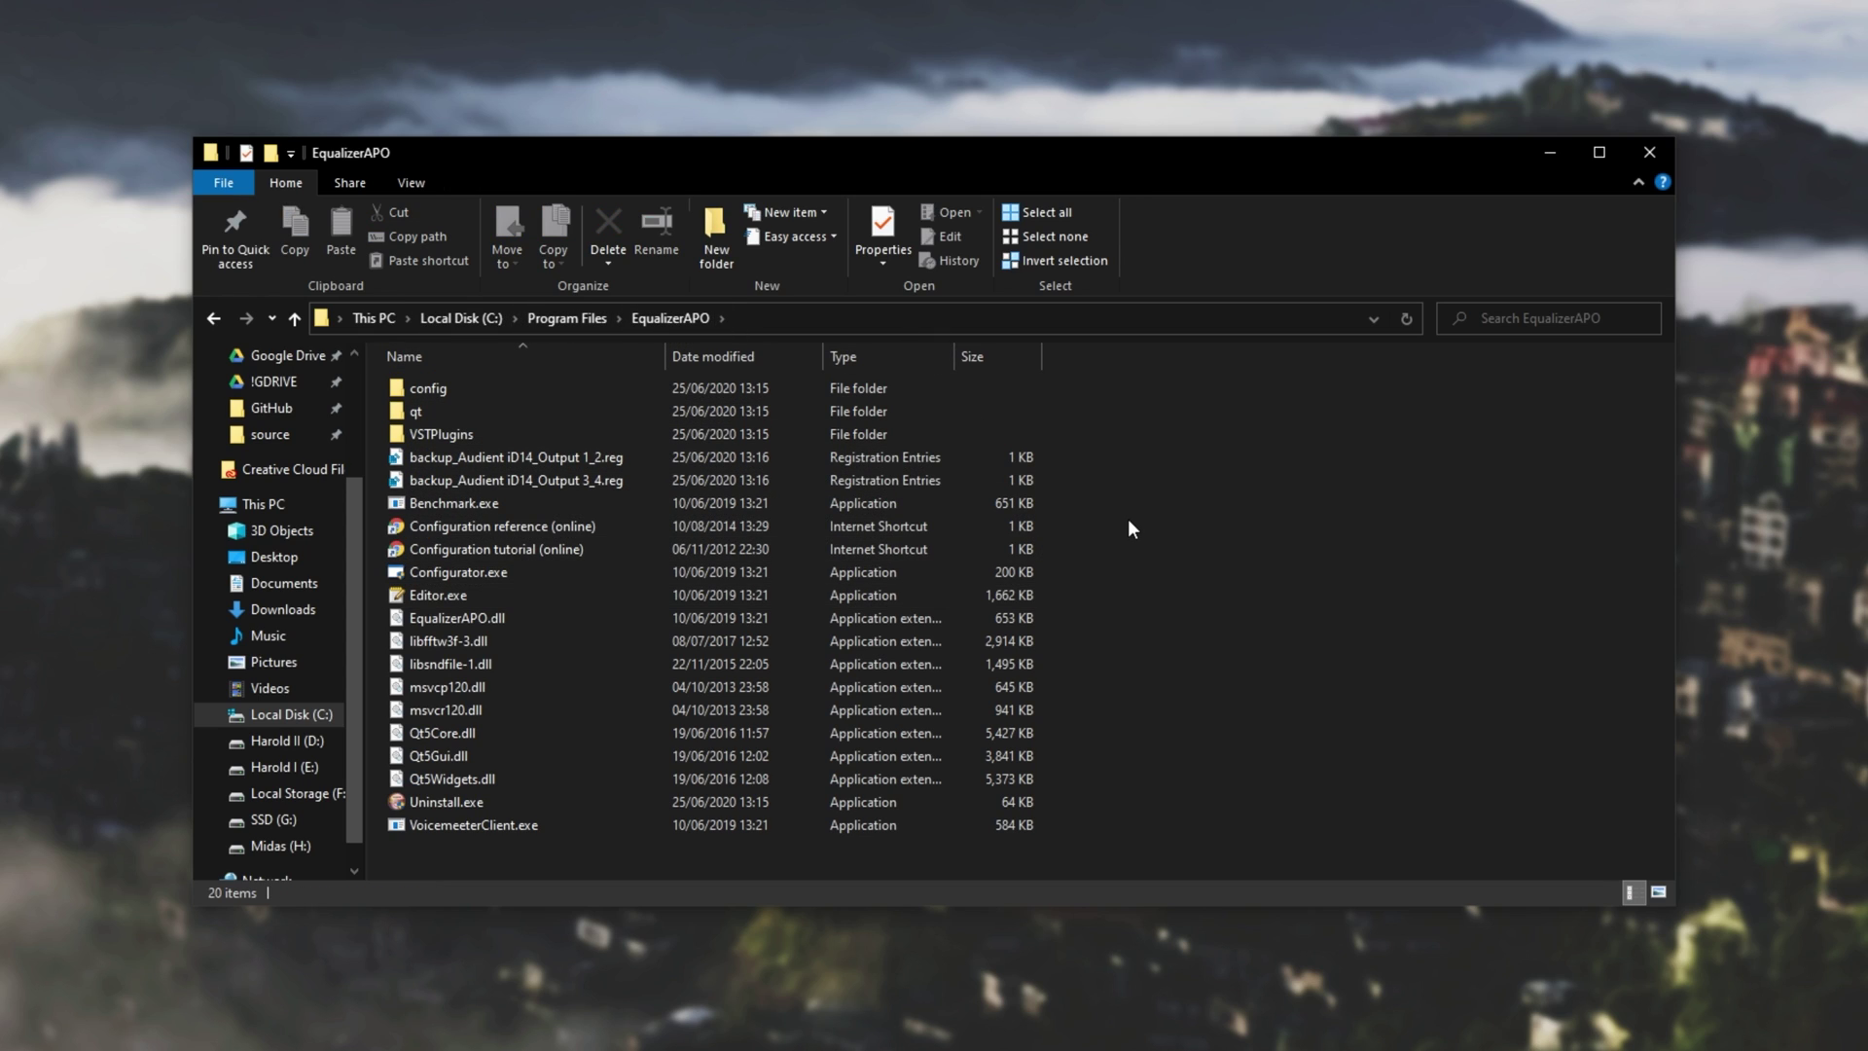
double_click(614, 388)
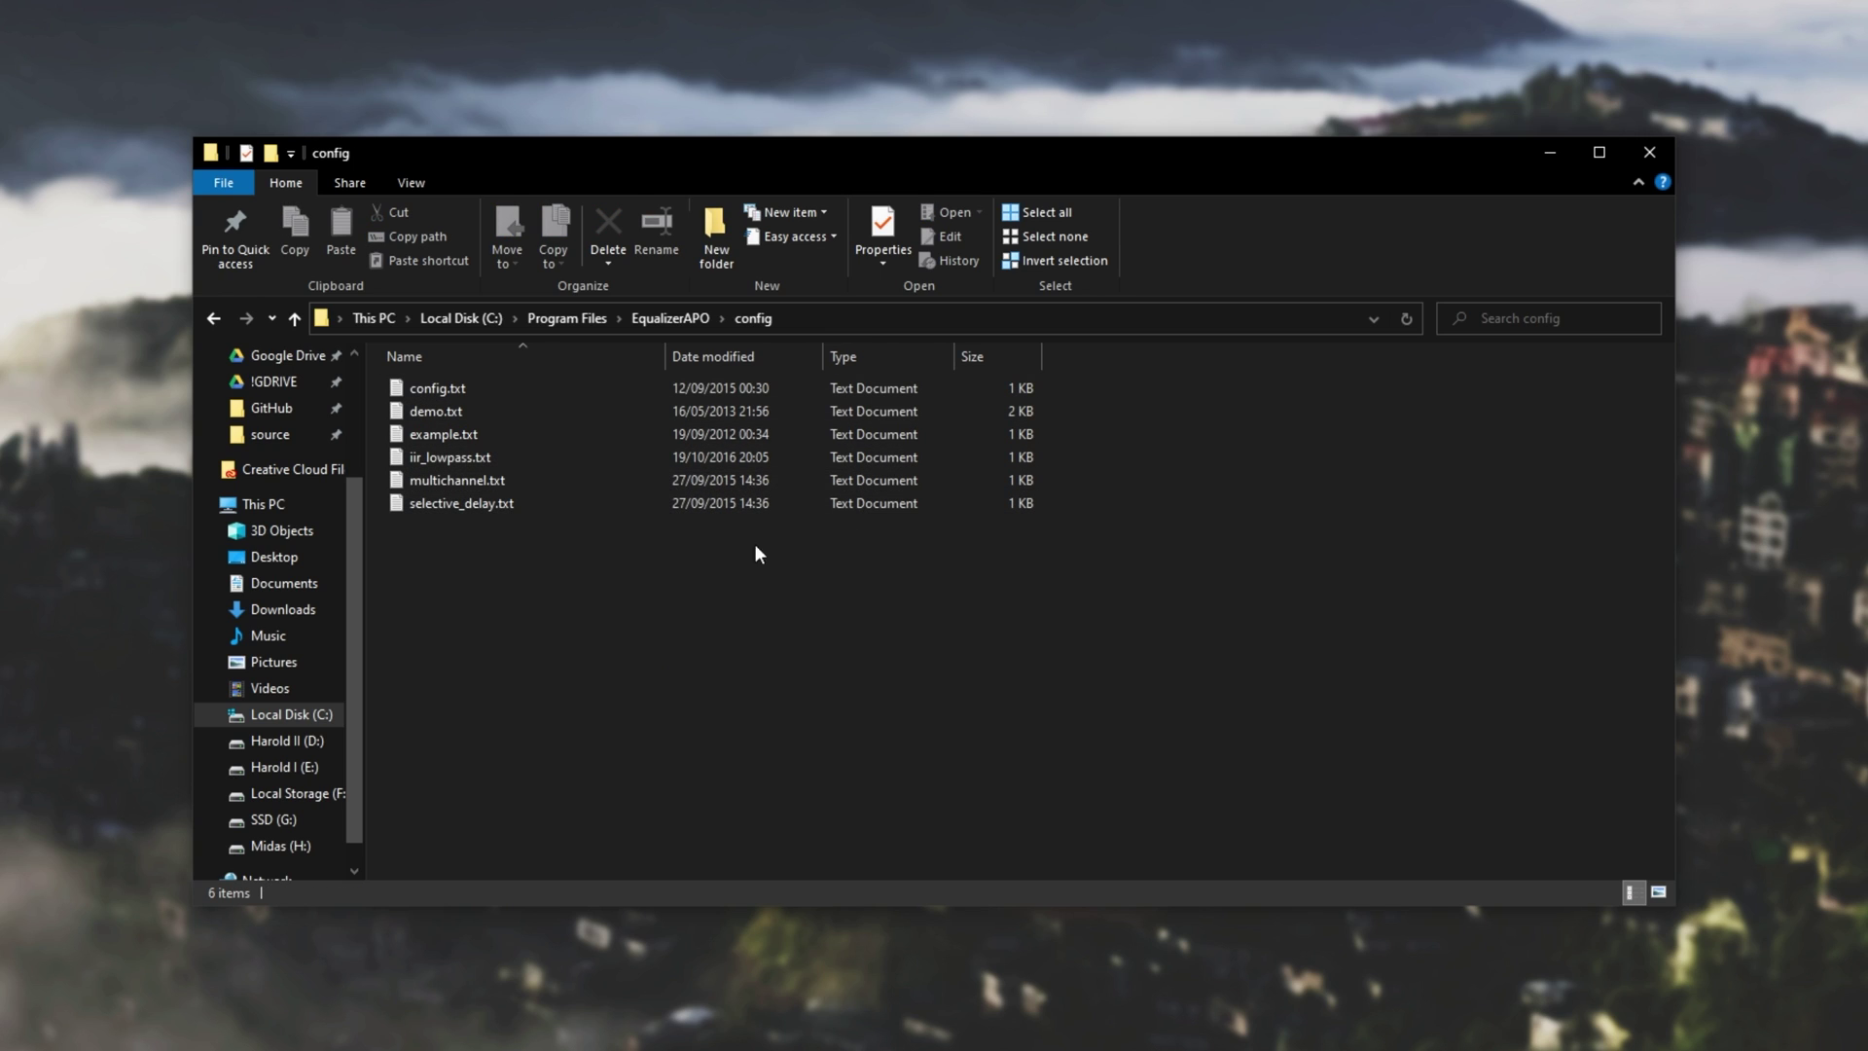
Move Peace64.exe into the config folder and run it, allowing the security warning.
drag(97, 486, 766, 611)
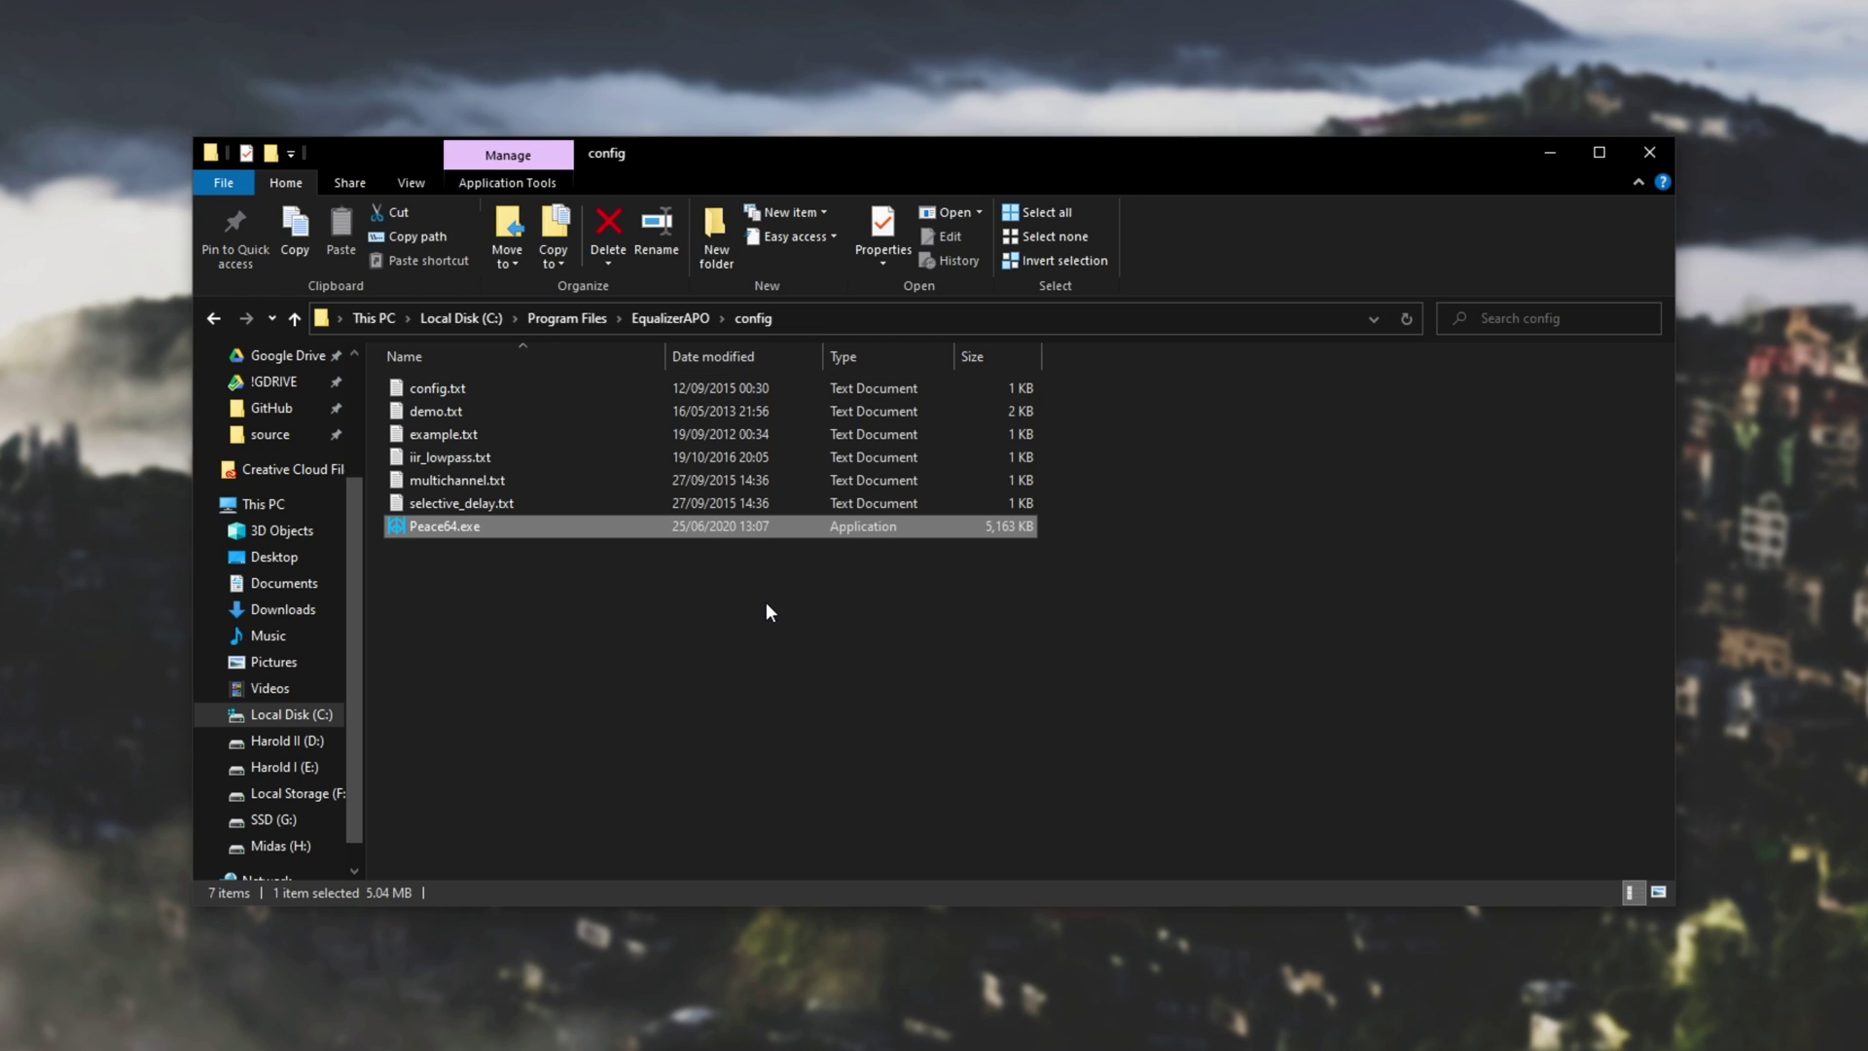
double_click(749, 530)
click(1008, 535)
click(1002, 596)
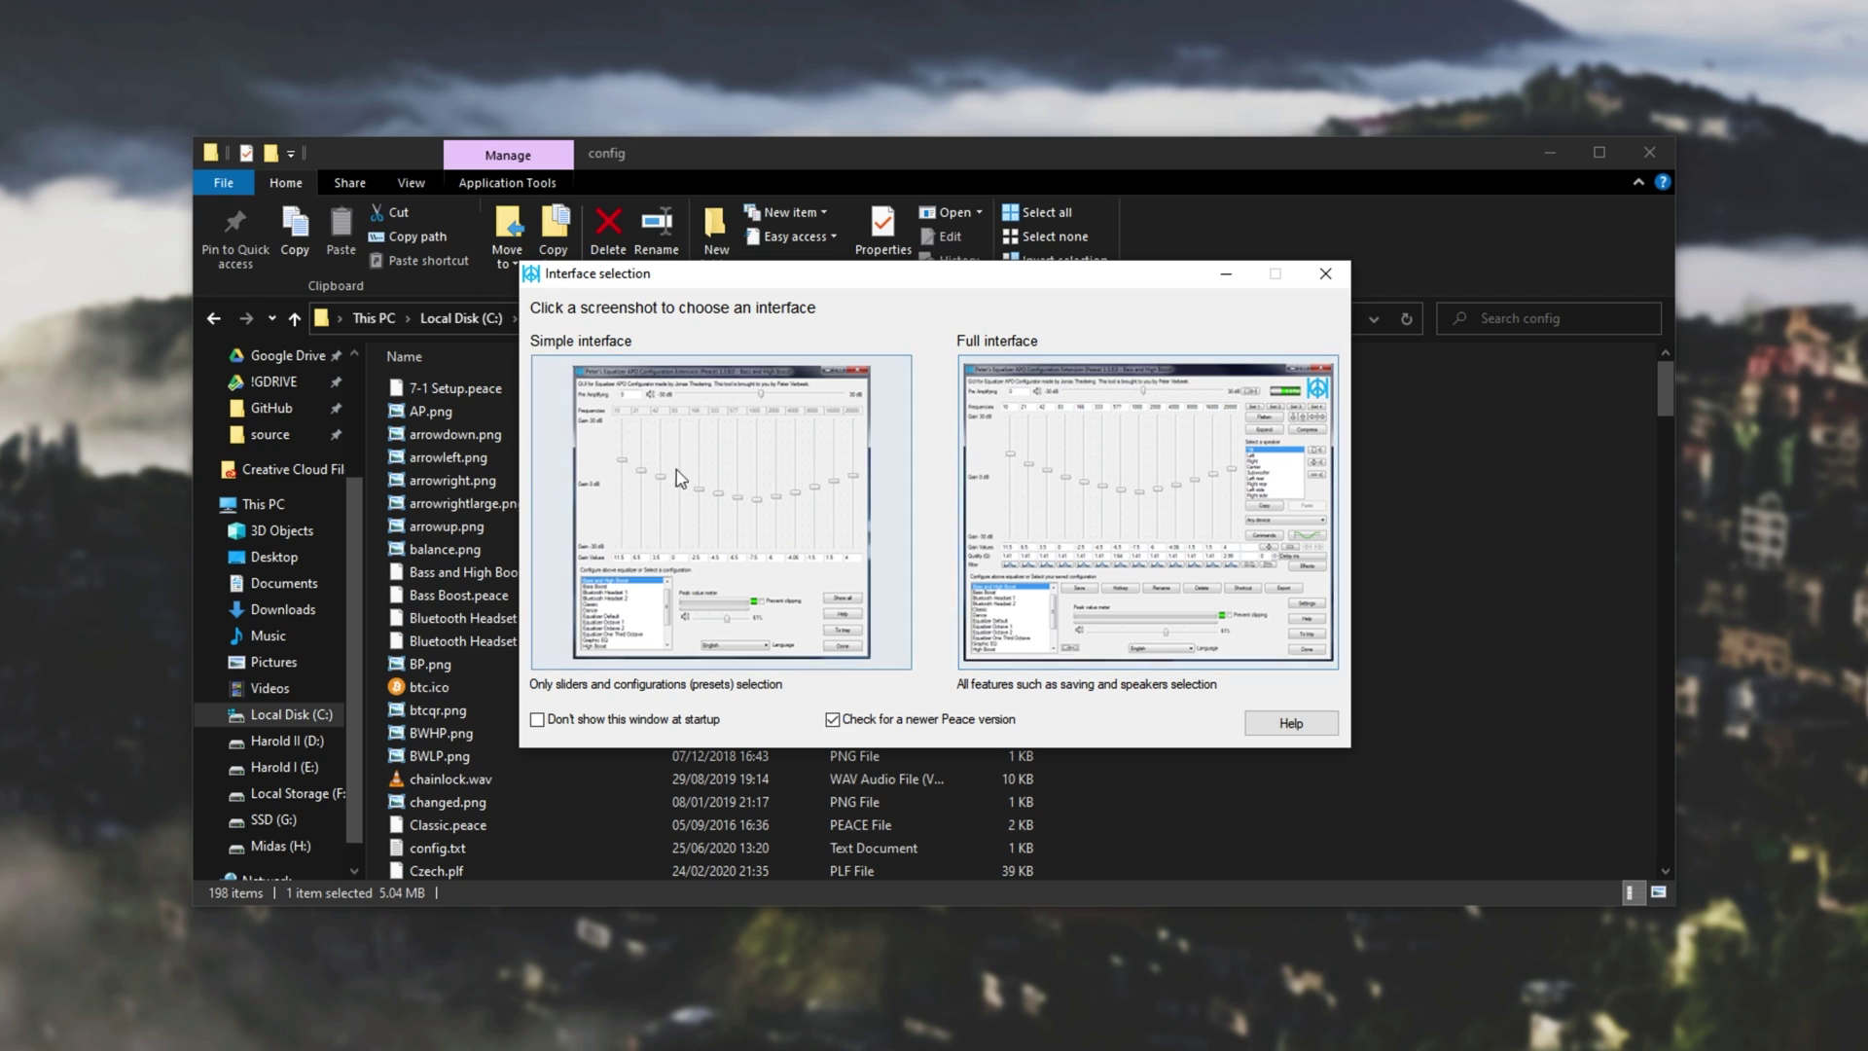
Choose the Full interface in Peace's Interface selection window.
click(1092, 518)
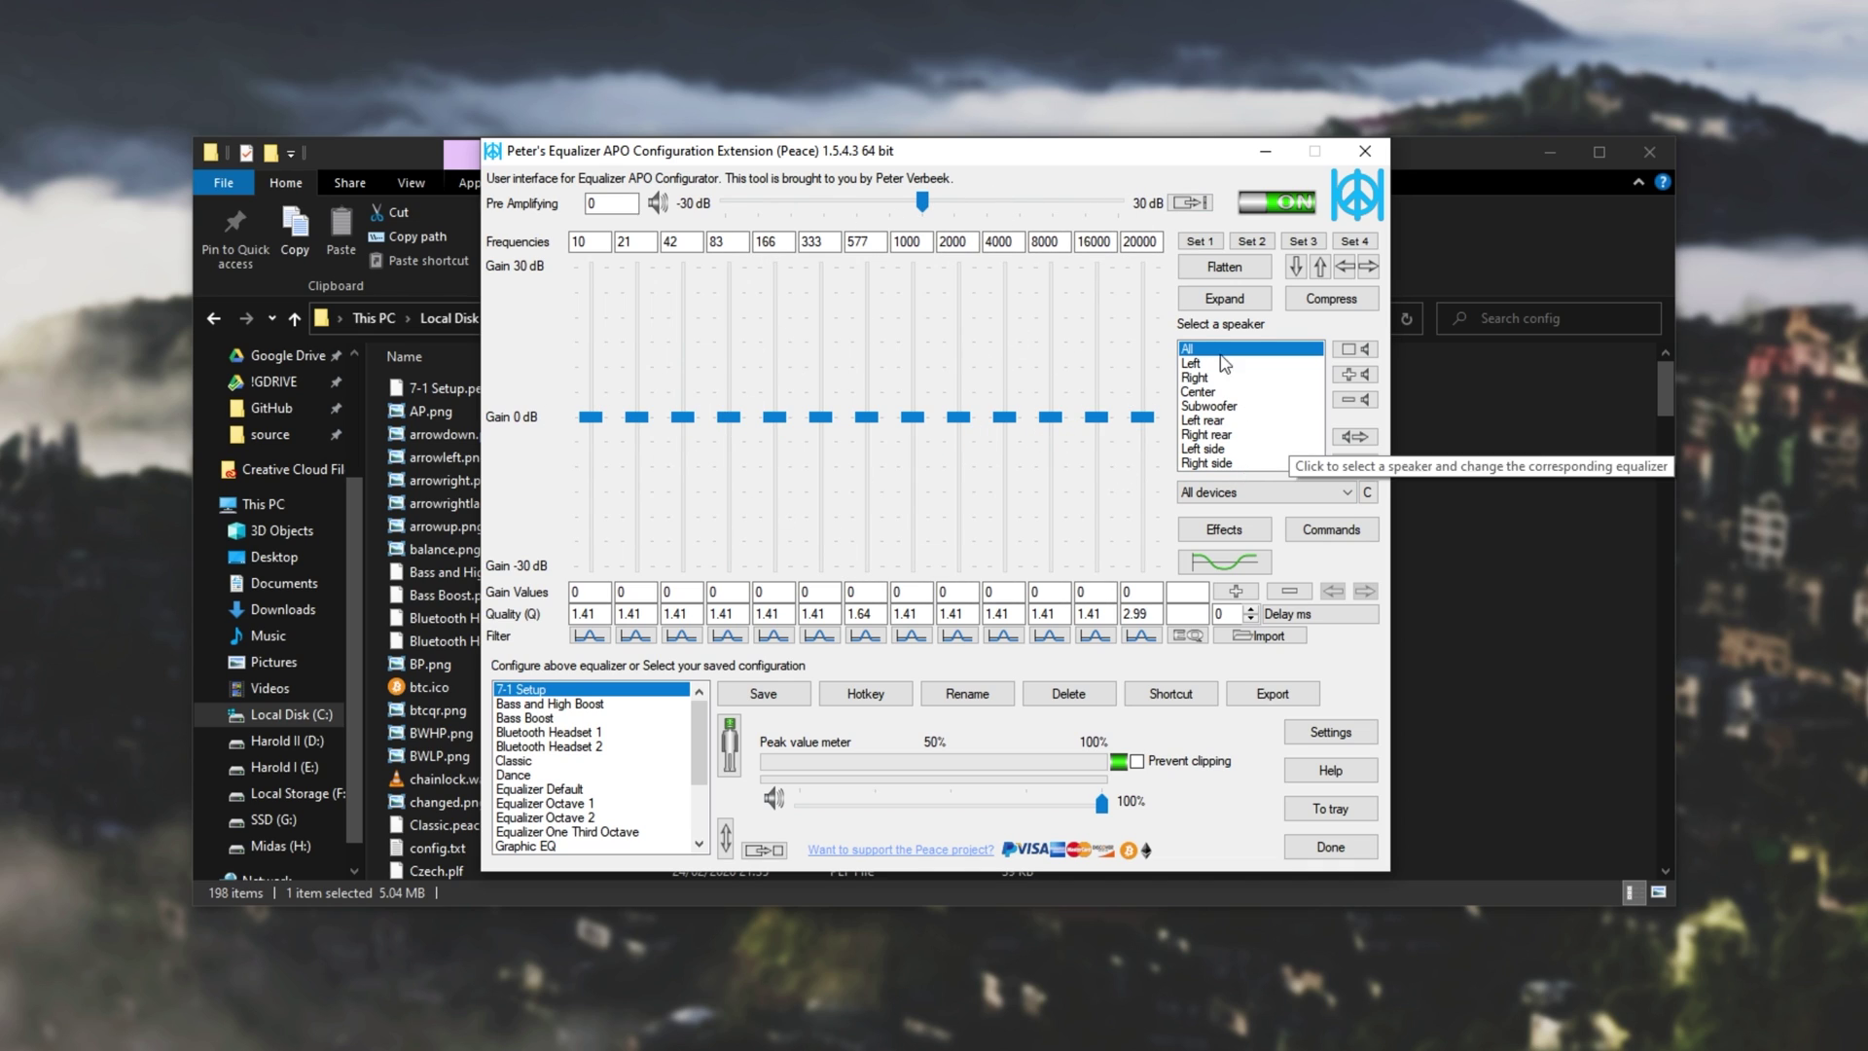
Browse the speaker channel list, then set the equalizer back to All speakers.
scroll(1233, 363, down, 5)
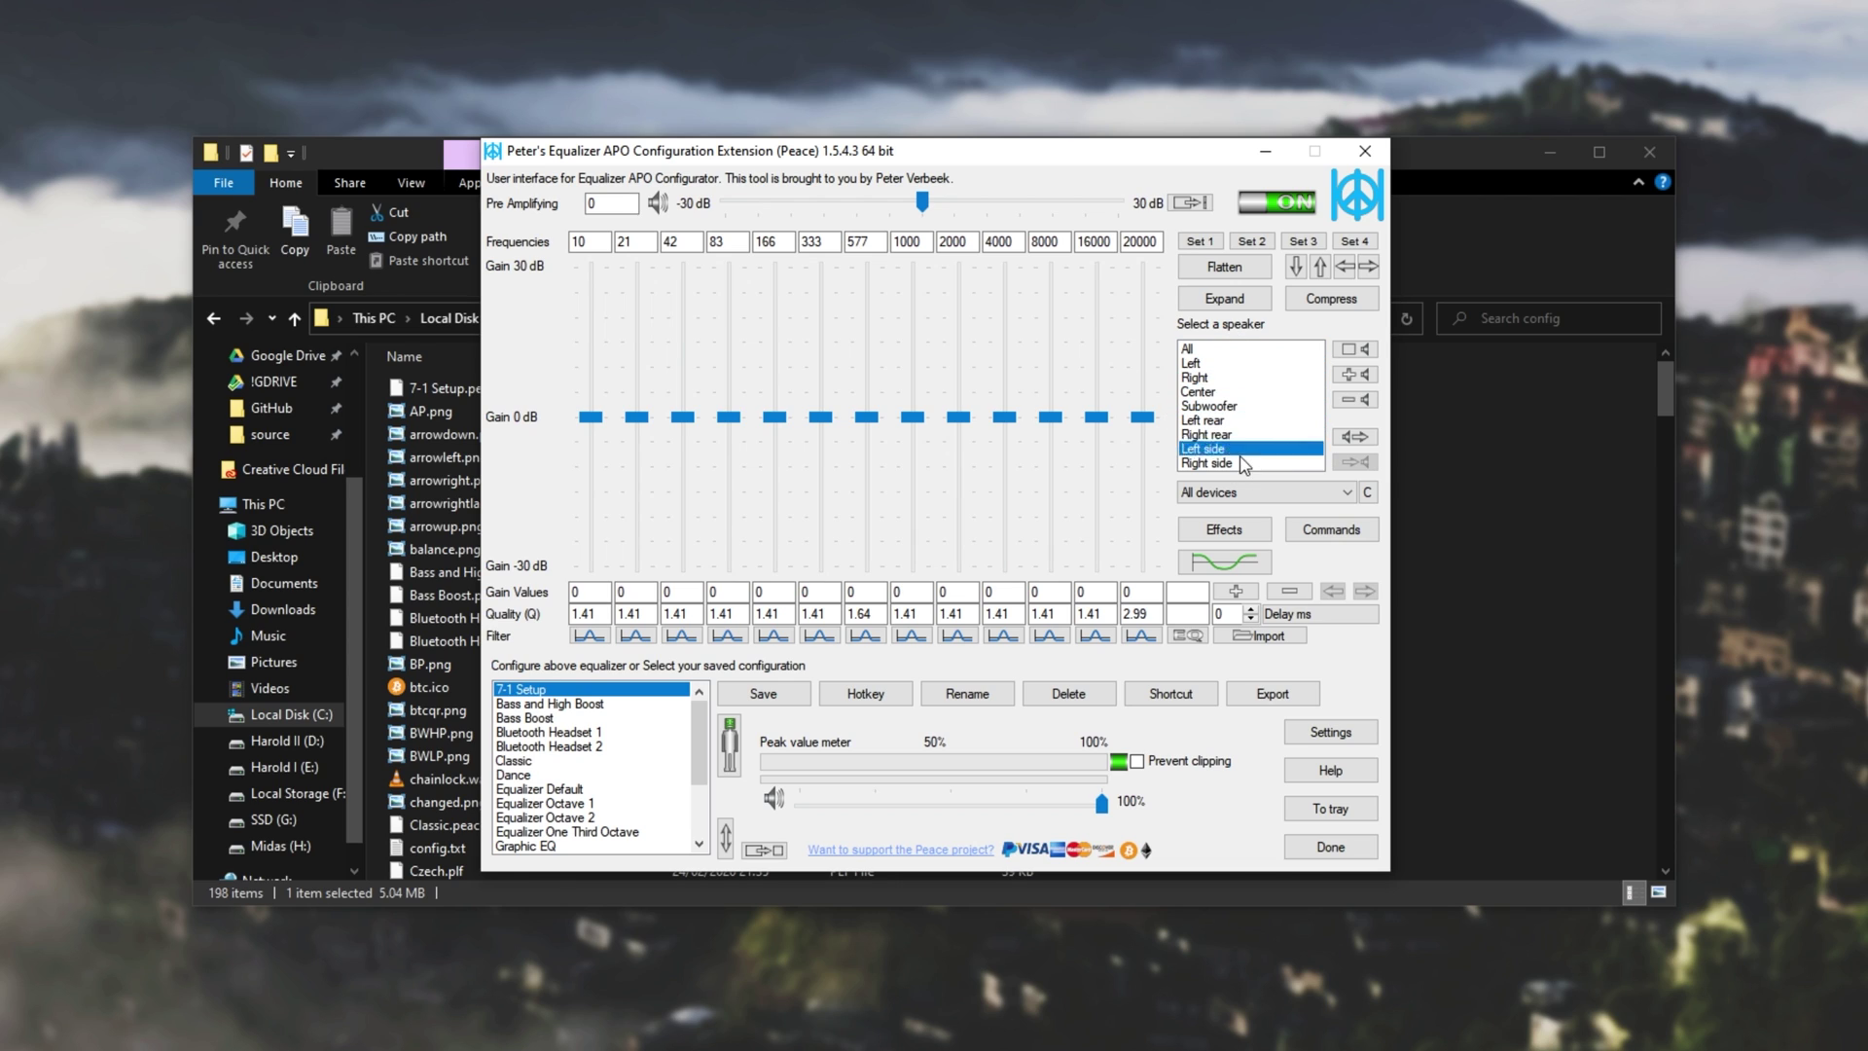
scroll(1234, 364, up, 5)
scroll(1233, 364, down, 5)
scroll(1237, 399, up, 2)
scroll(1238, 408, down, 2)
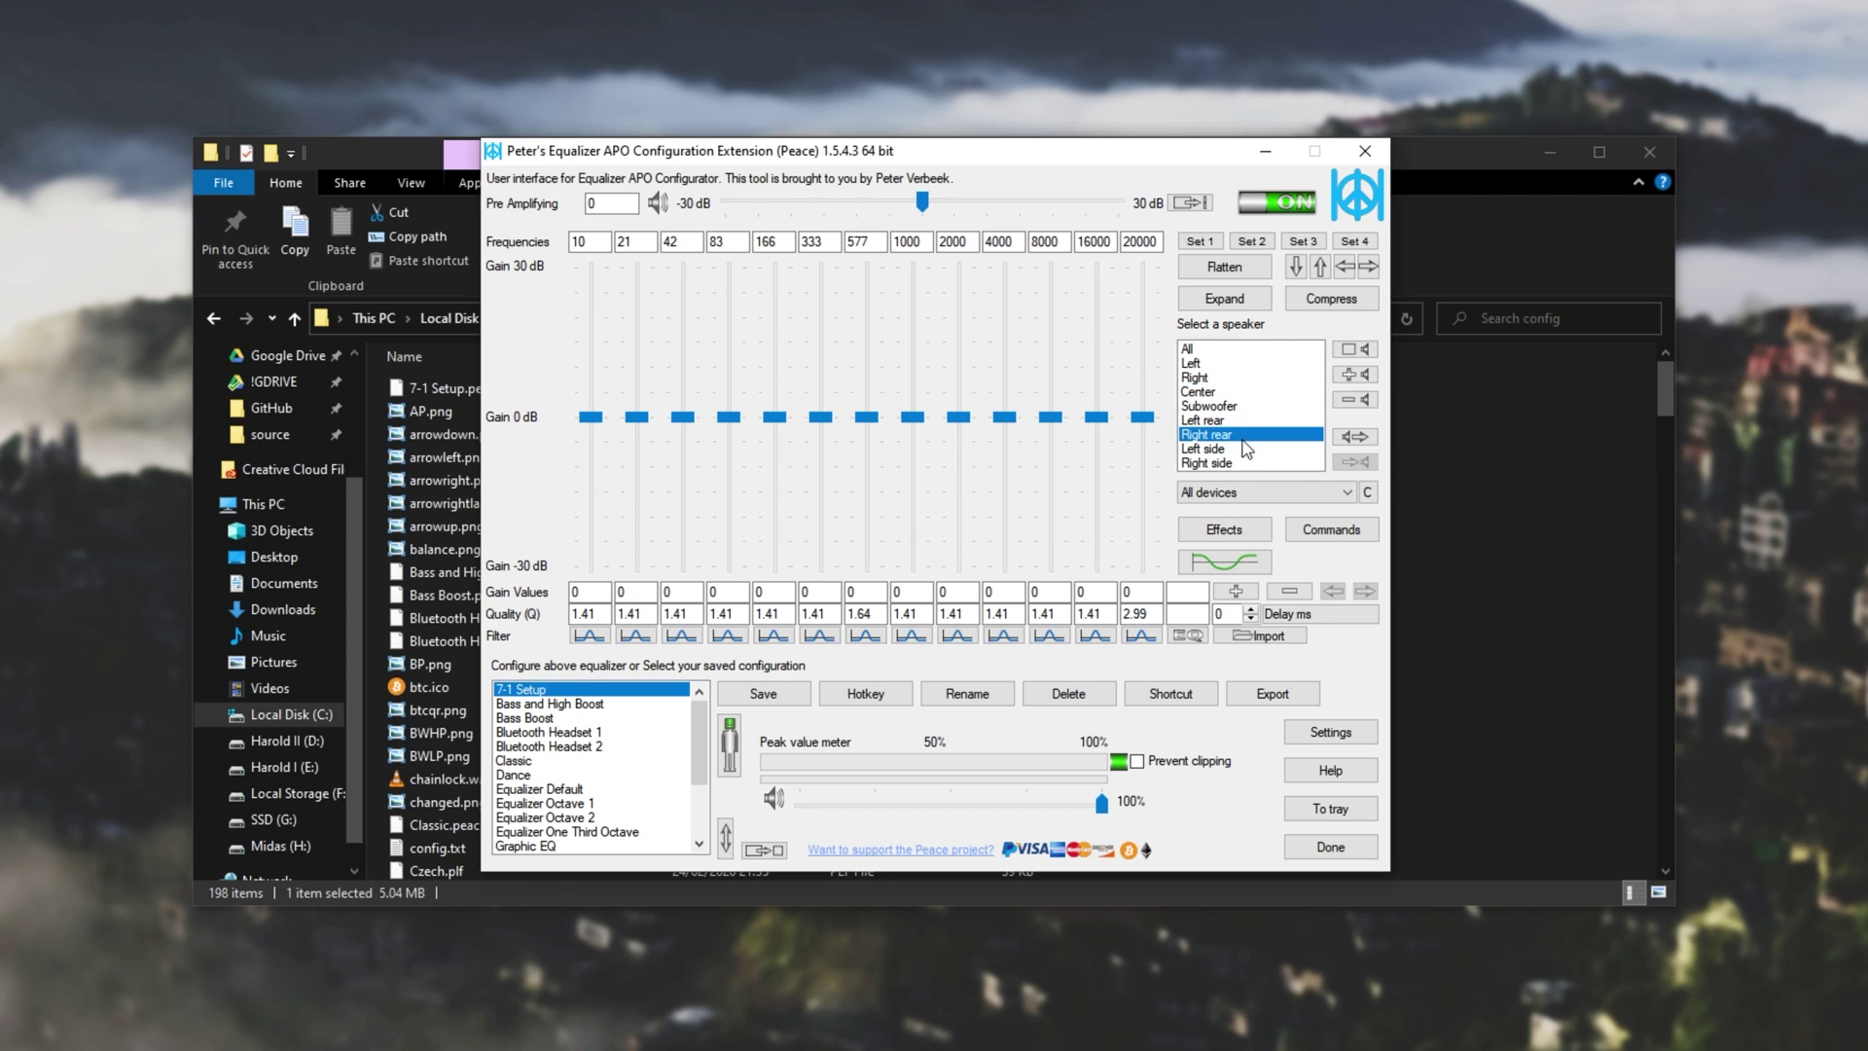
scroll(1185, 360, up, 2)
click(1234, 353)
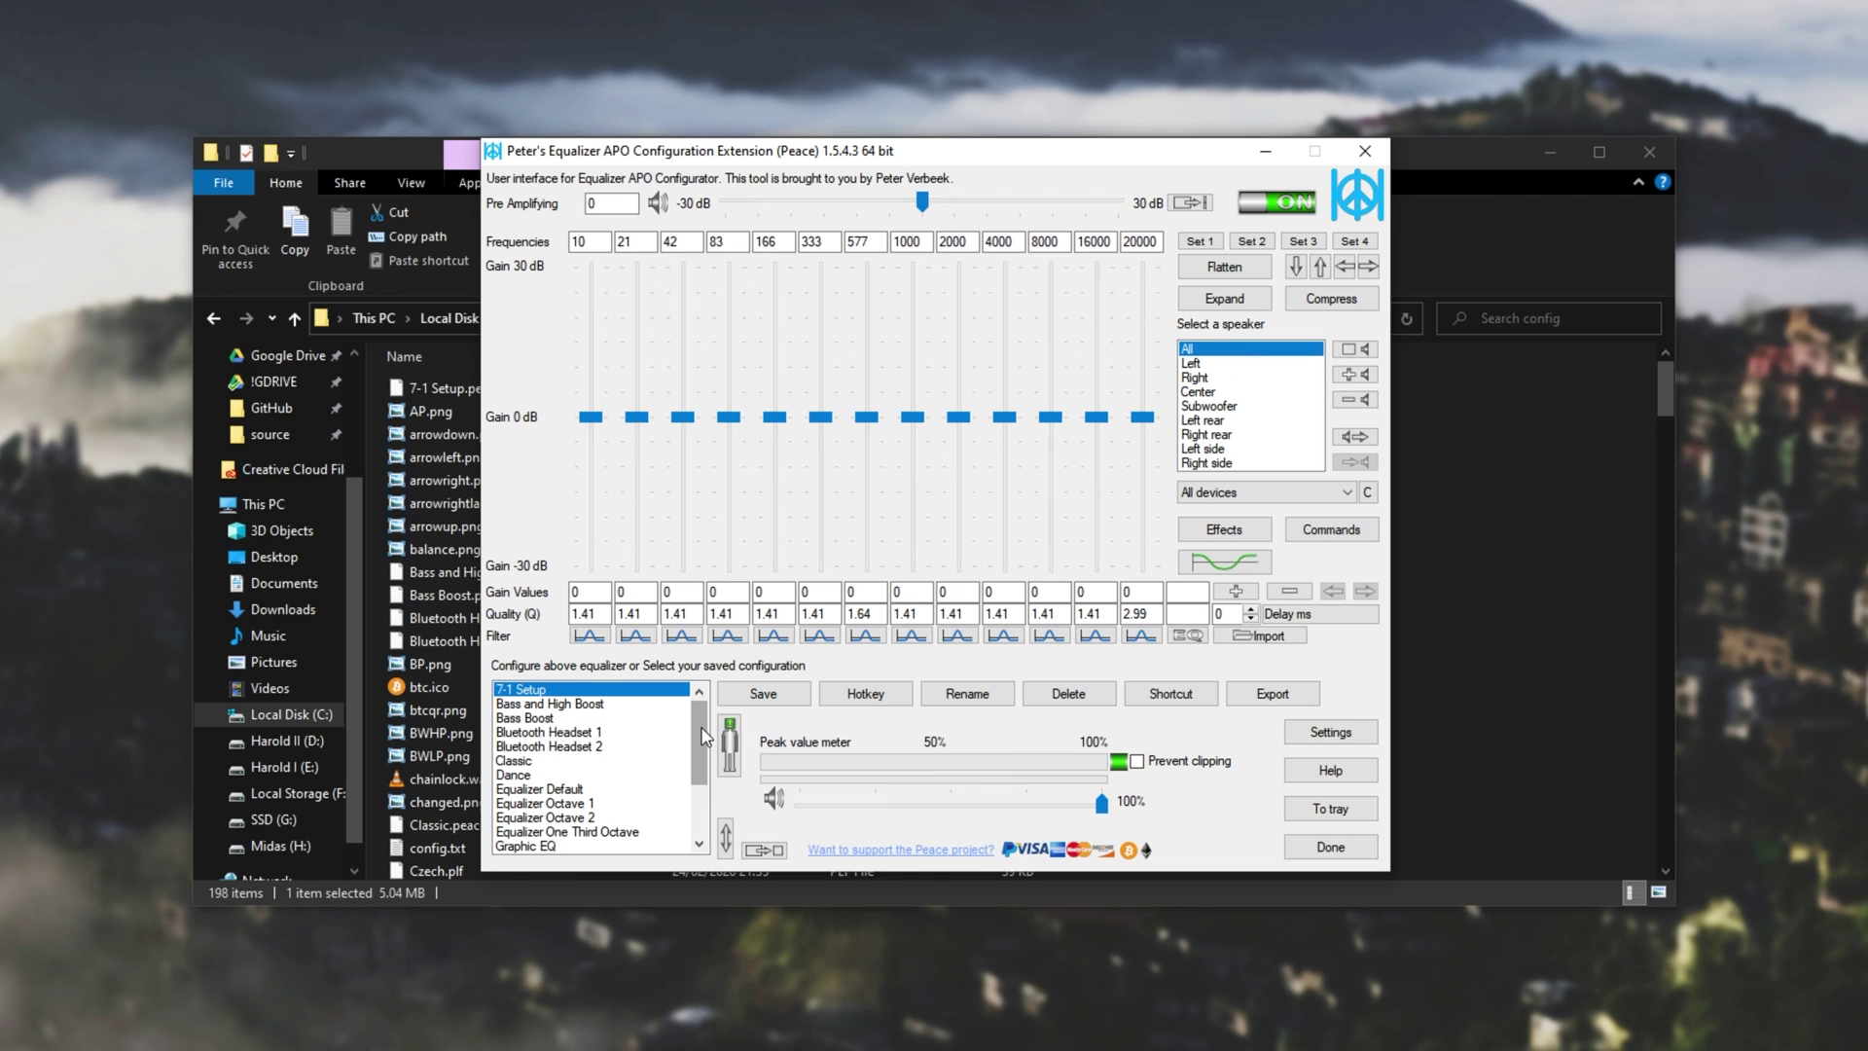
scroll(681, 725, down, 2)
scroll(705, 703, up, 2)
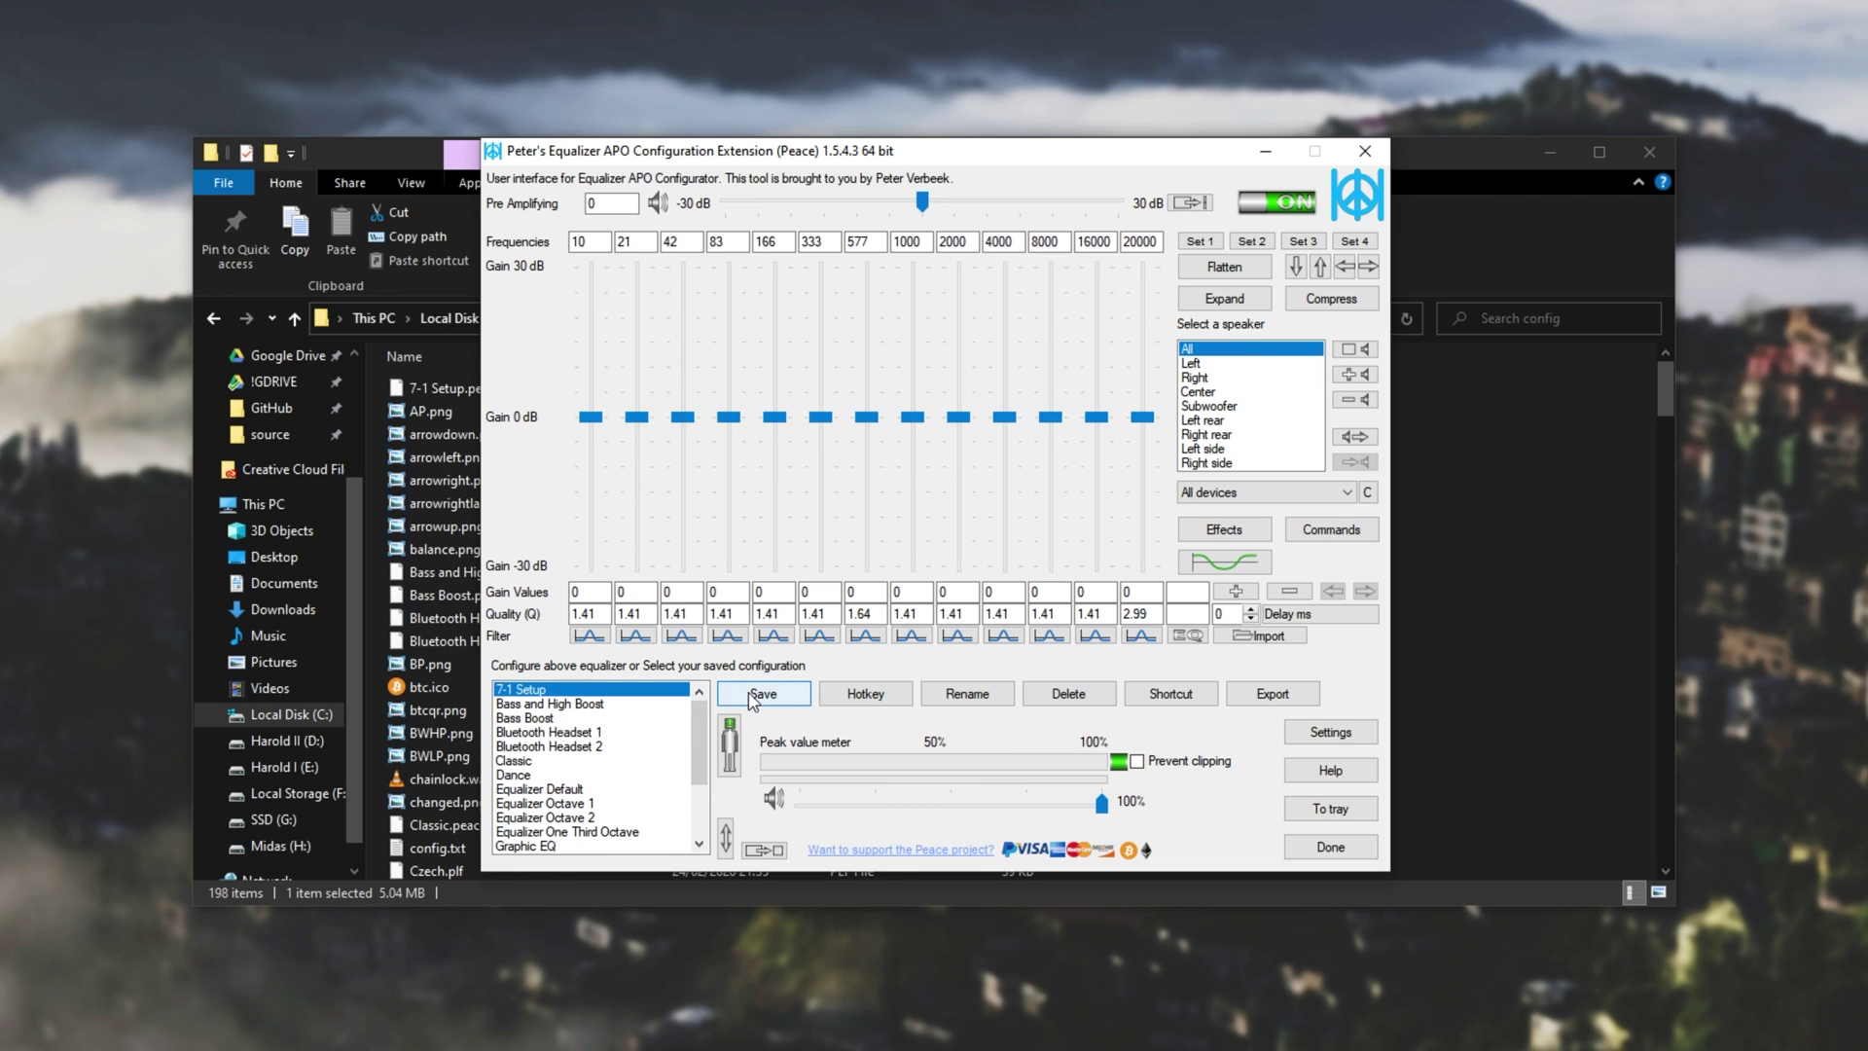
Load the Bass and High Boost preset and lower its 10 Hz gain from 11.5 to 10 dB.
click(626, 703)
key(alt+Tab)
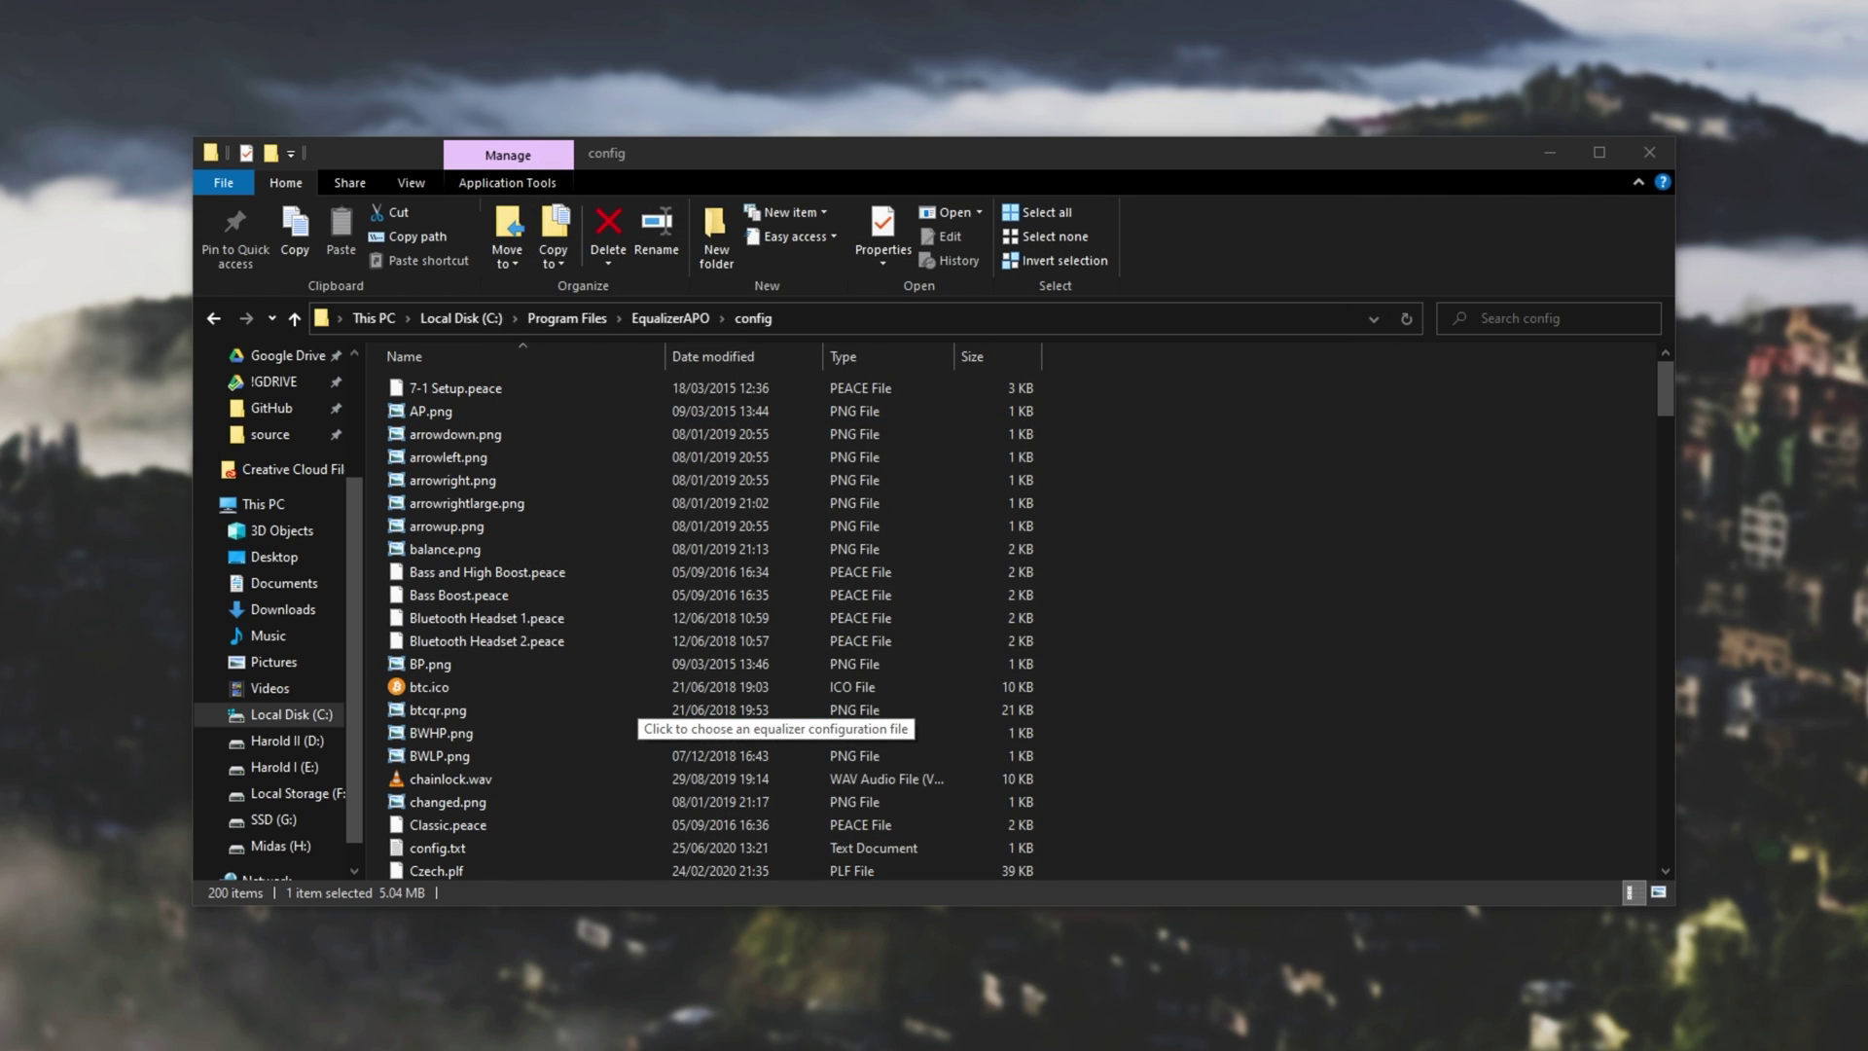
key(alt+Tab)
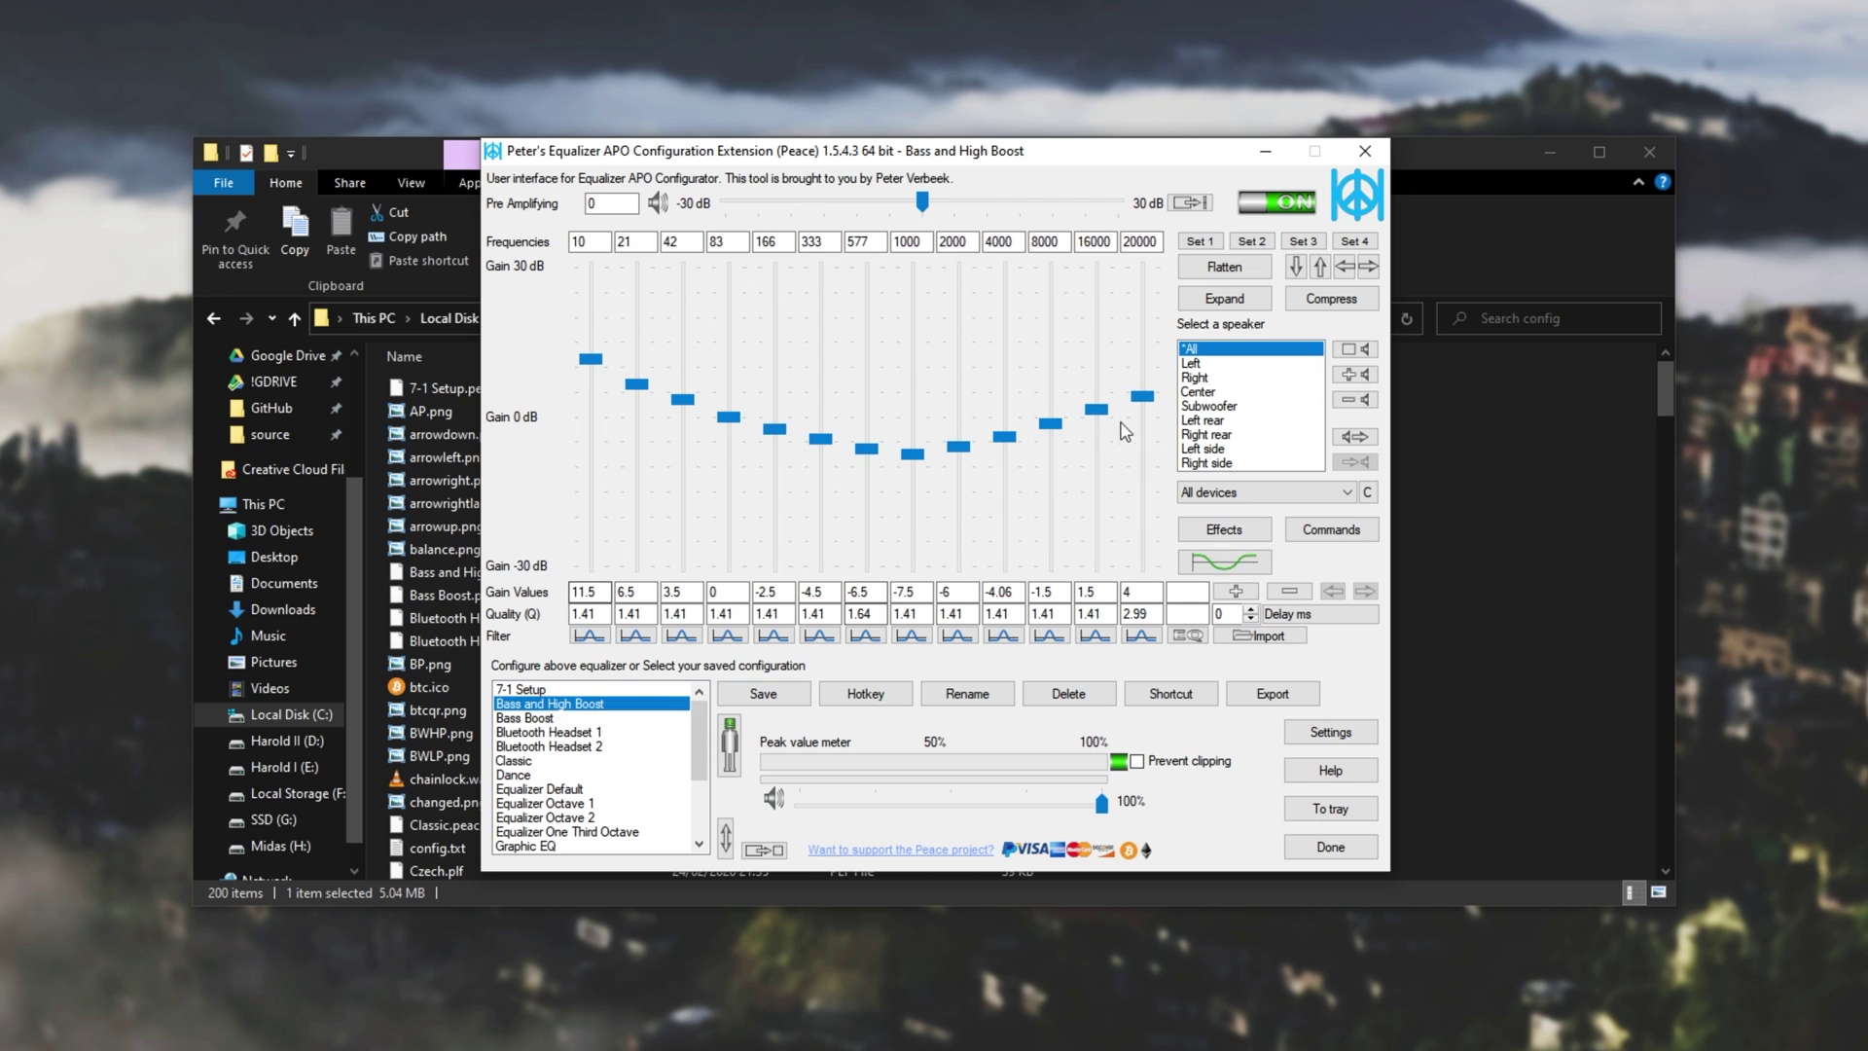
click(621, 718)
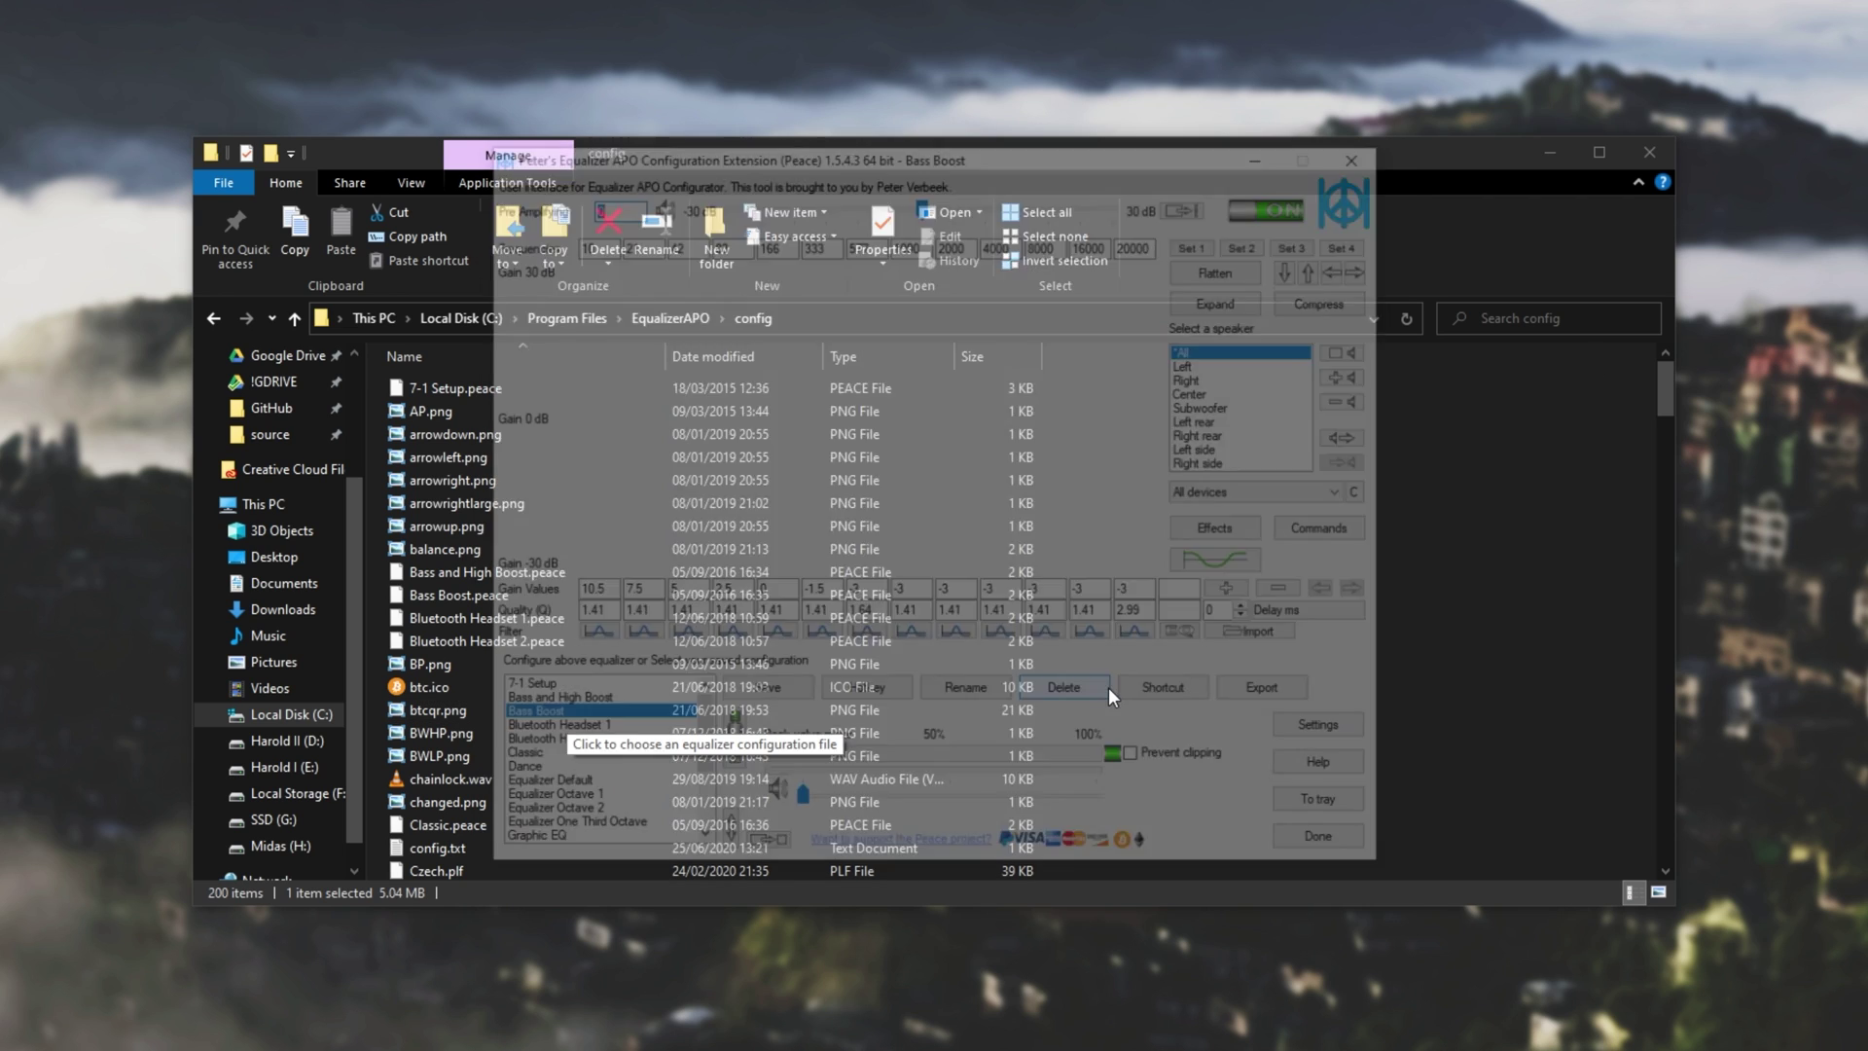
key(Up)
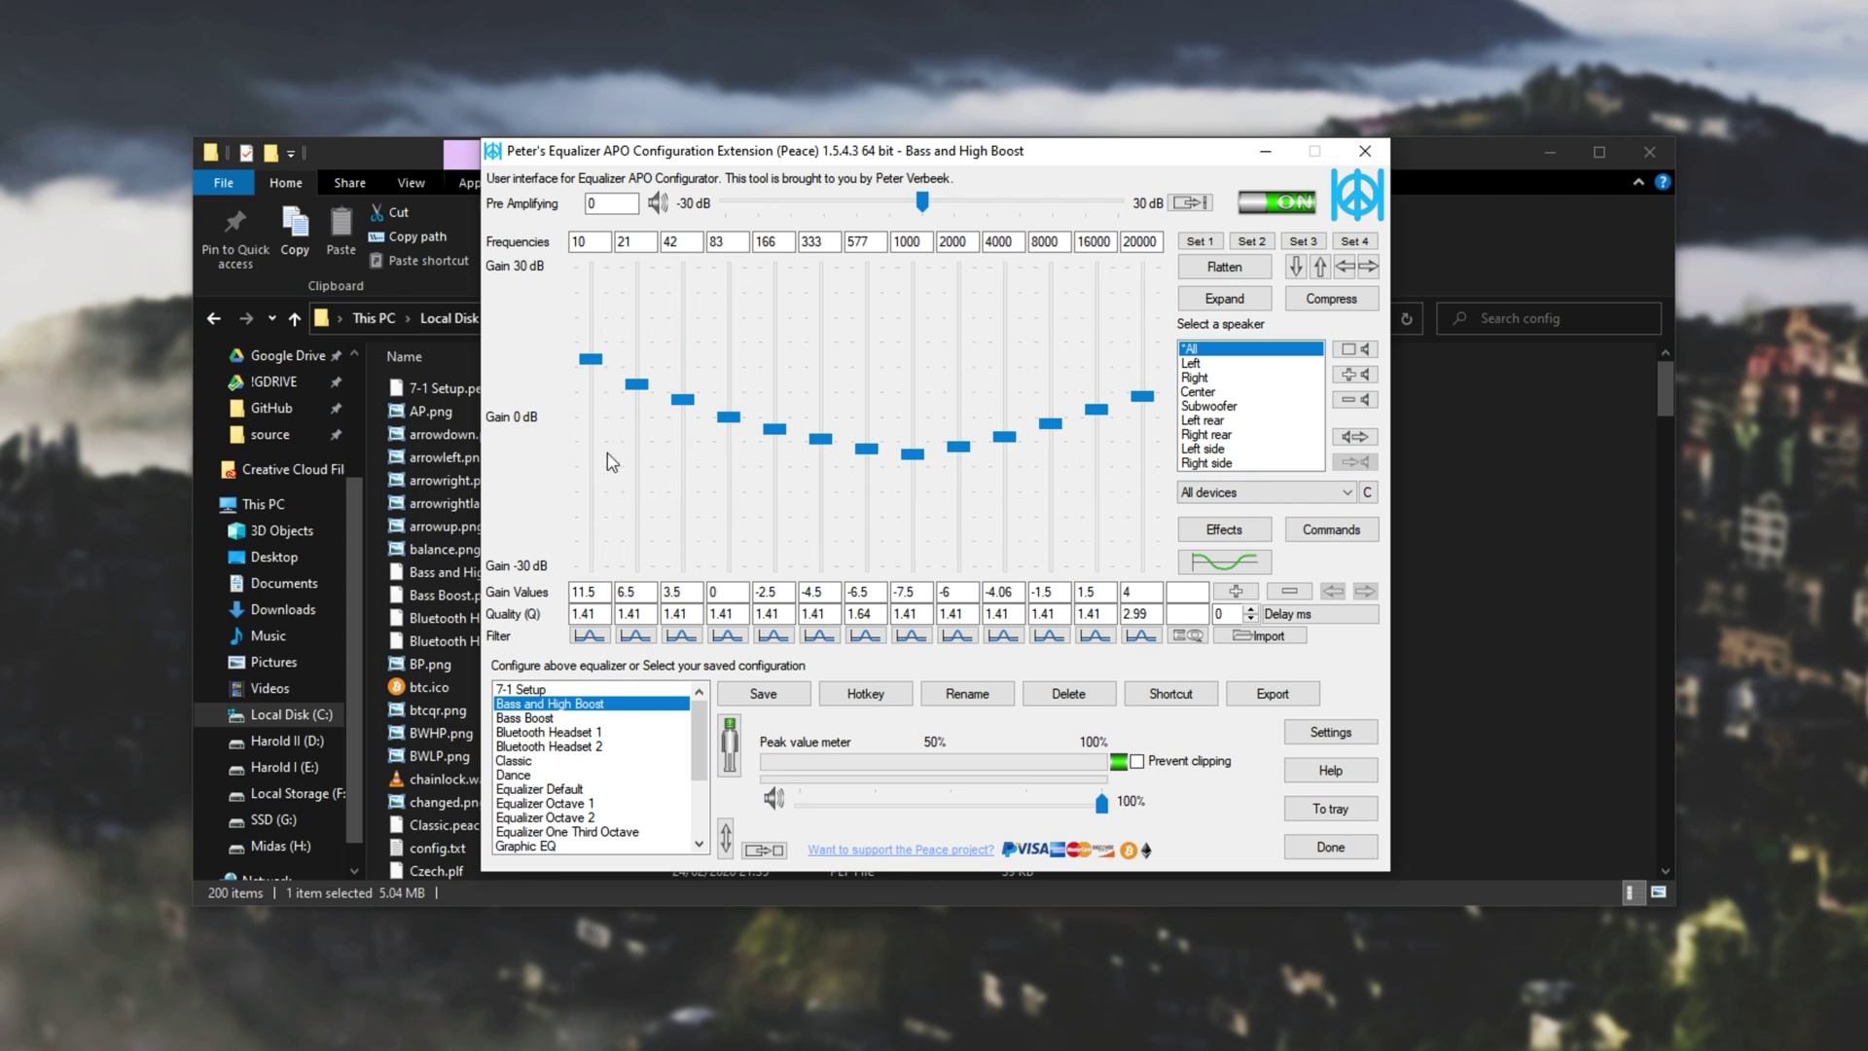
click(590, 364)
drag(597, 409, 594, 381)
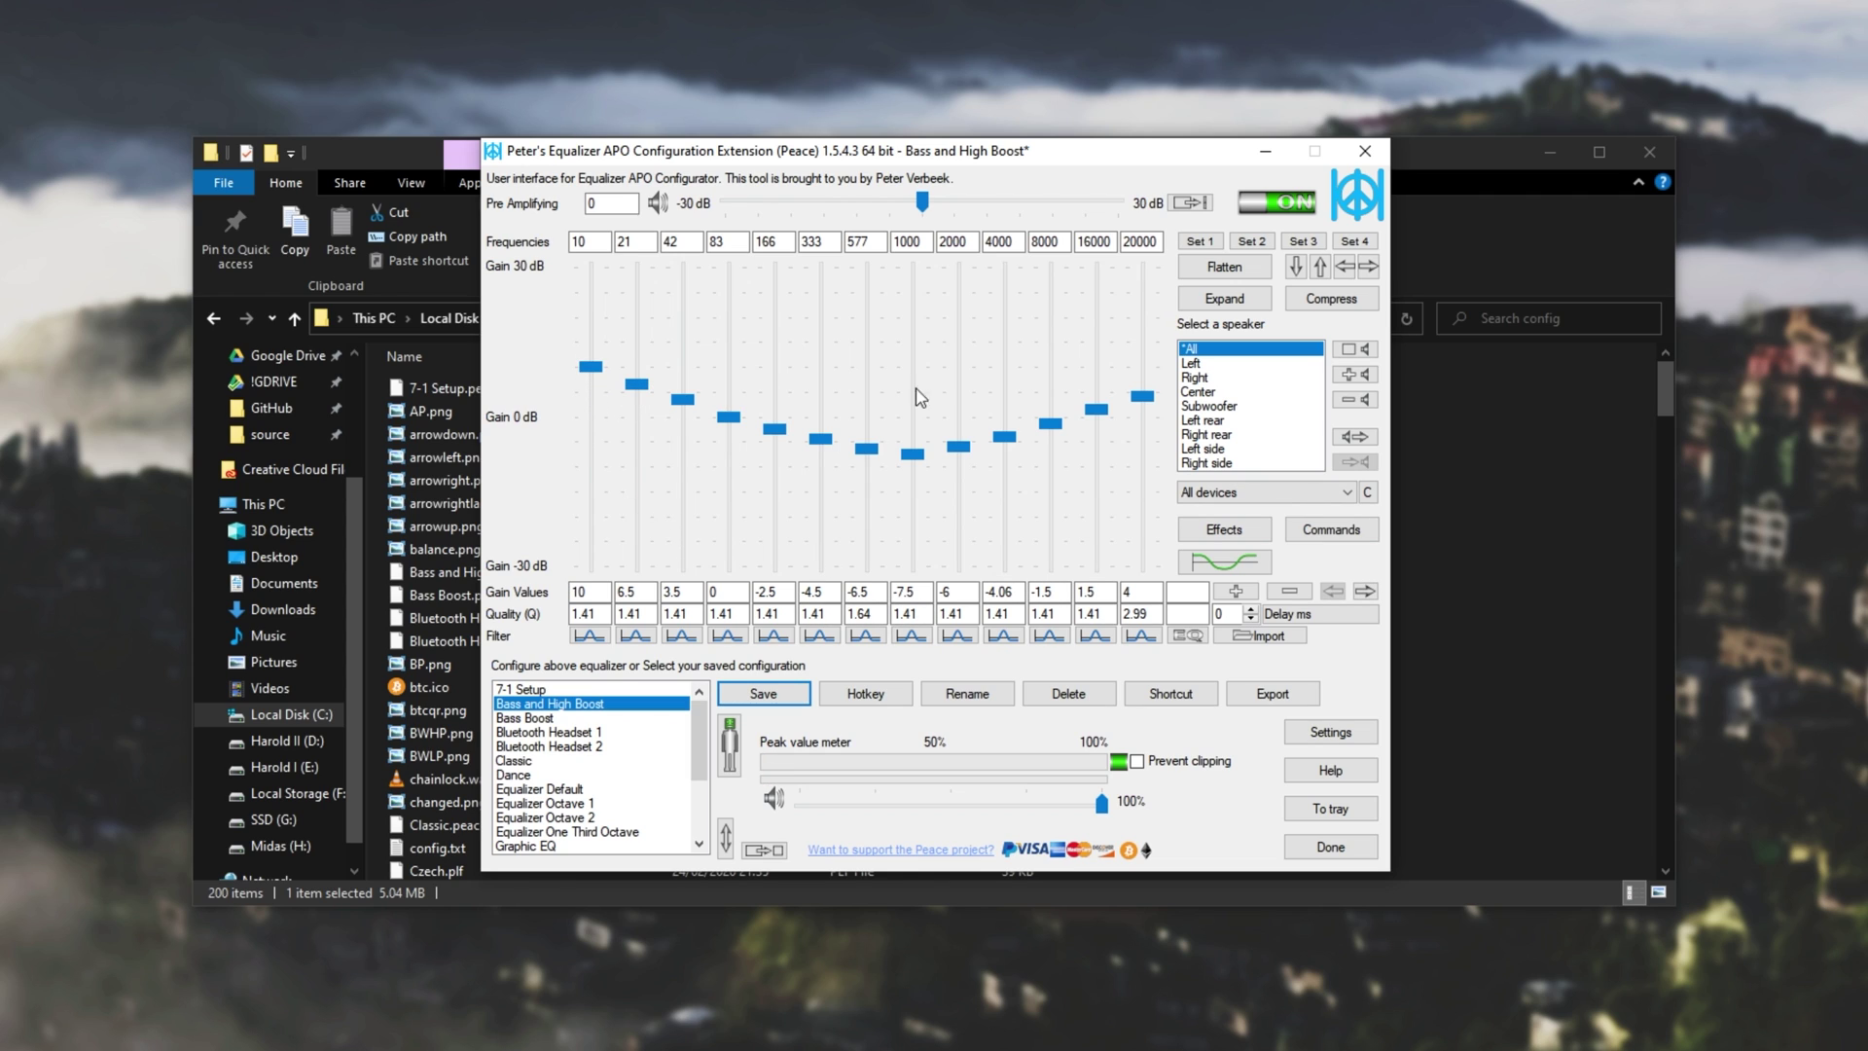
Save the edited equalizer curve as a new configuration named 'Test1'.
click(763, 693)
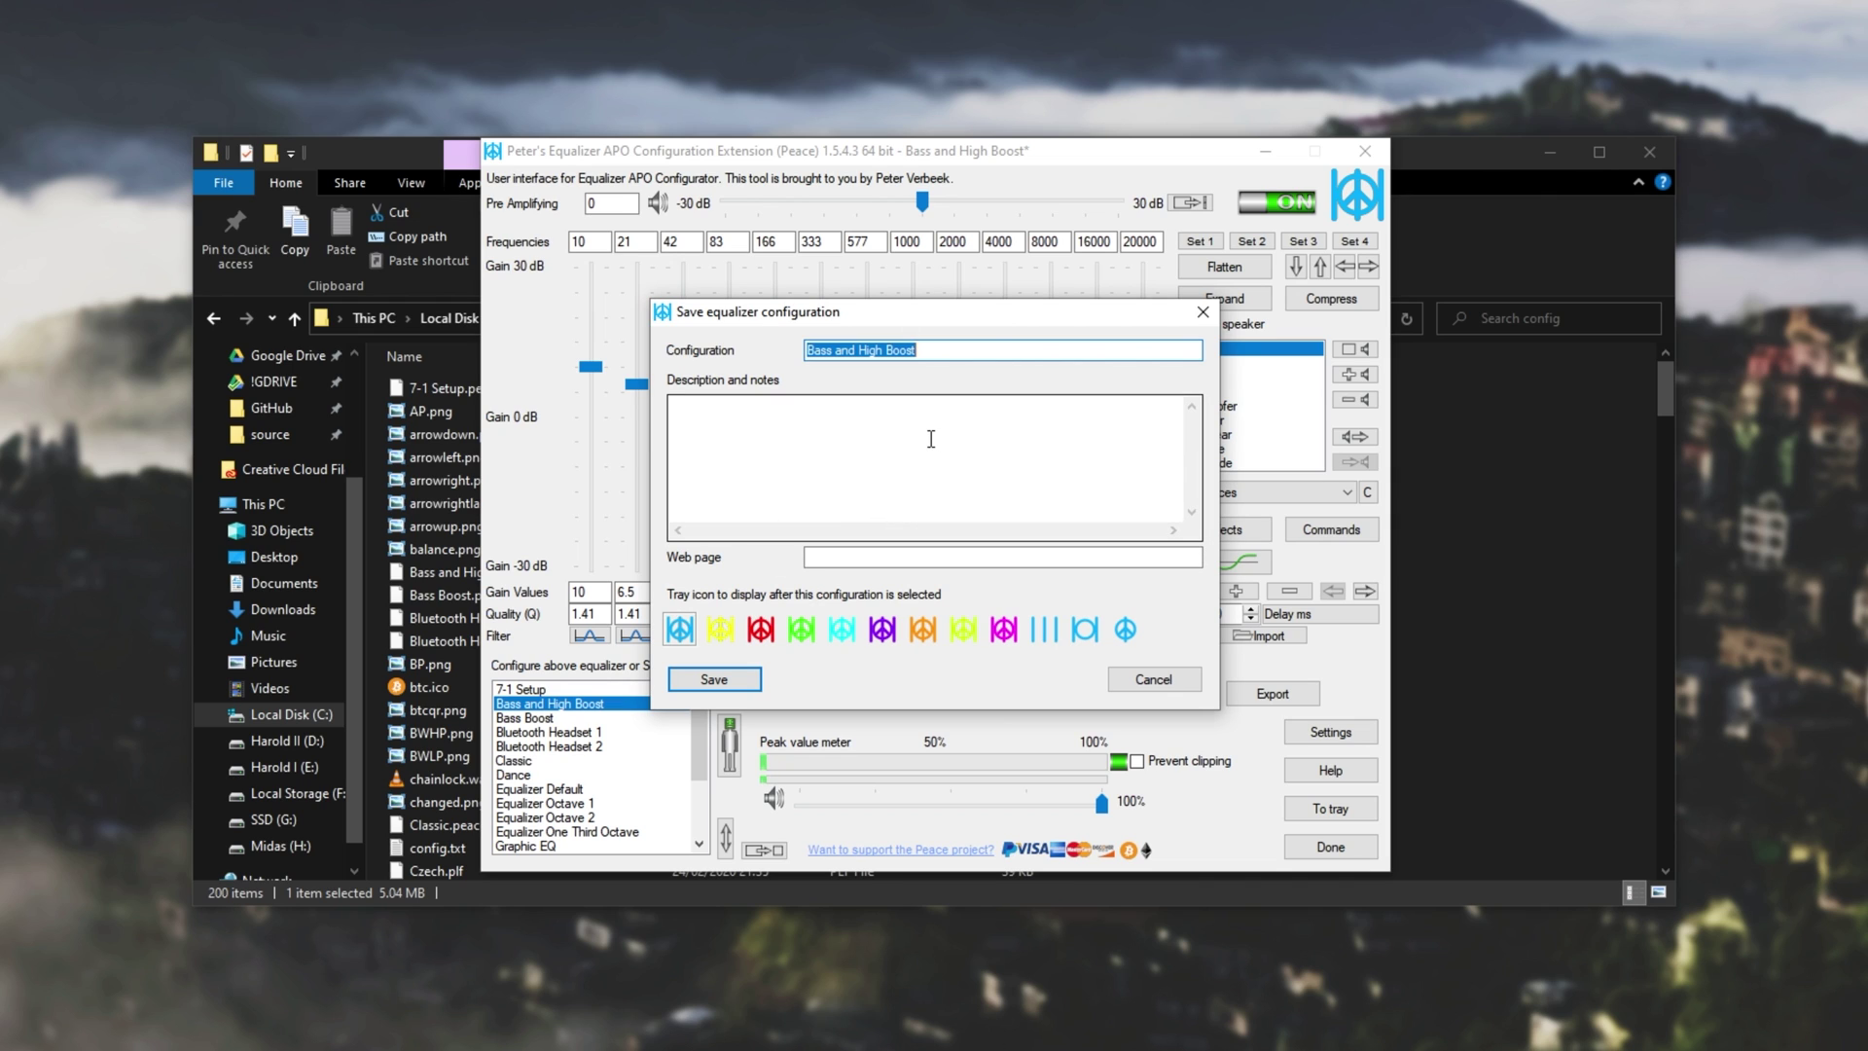
text(Test1)
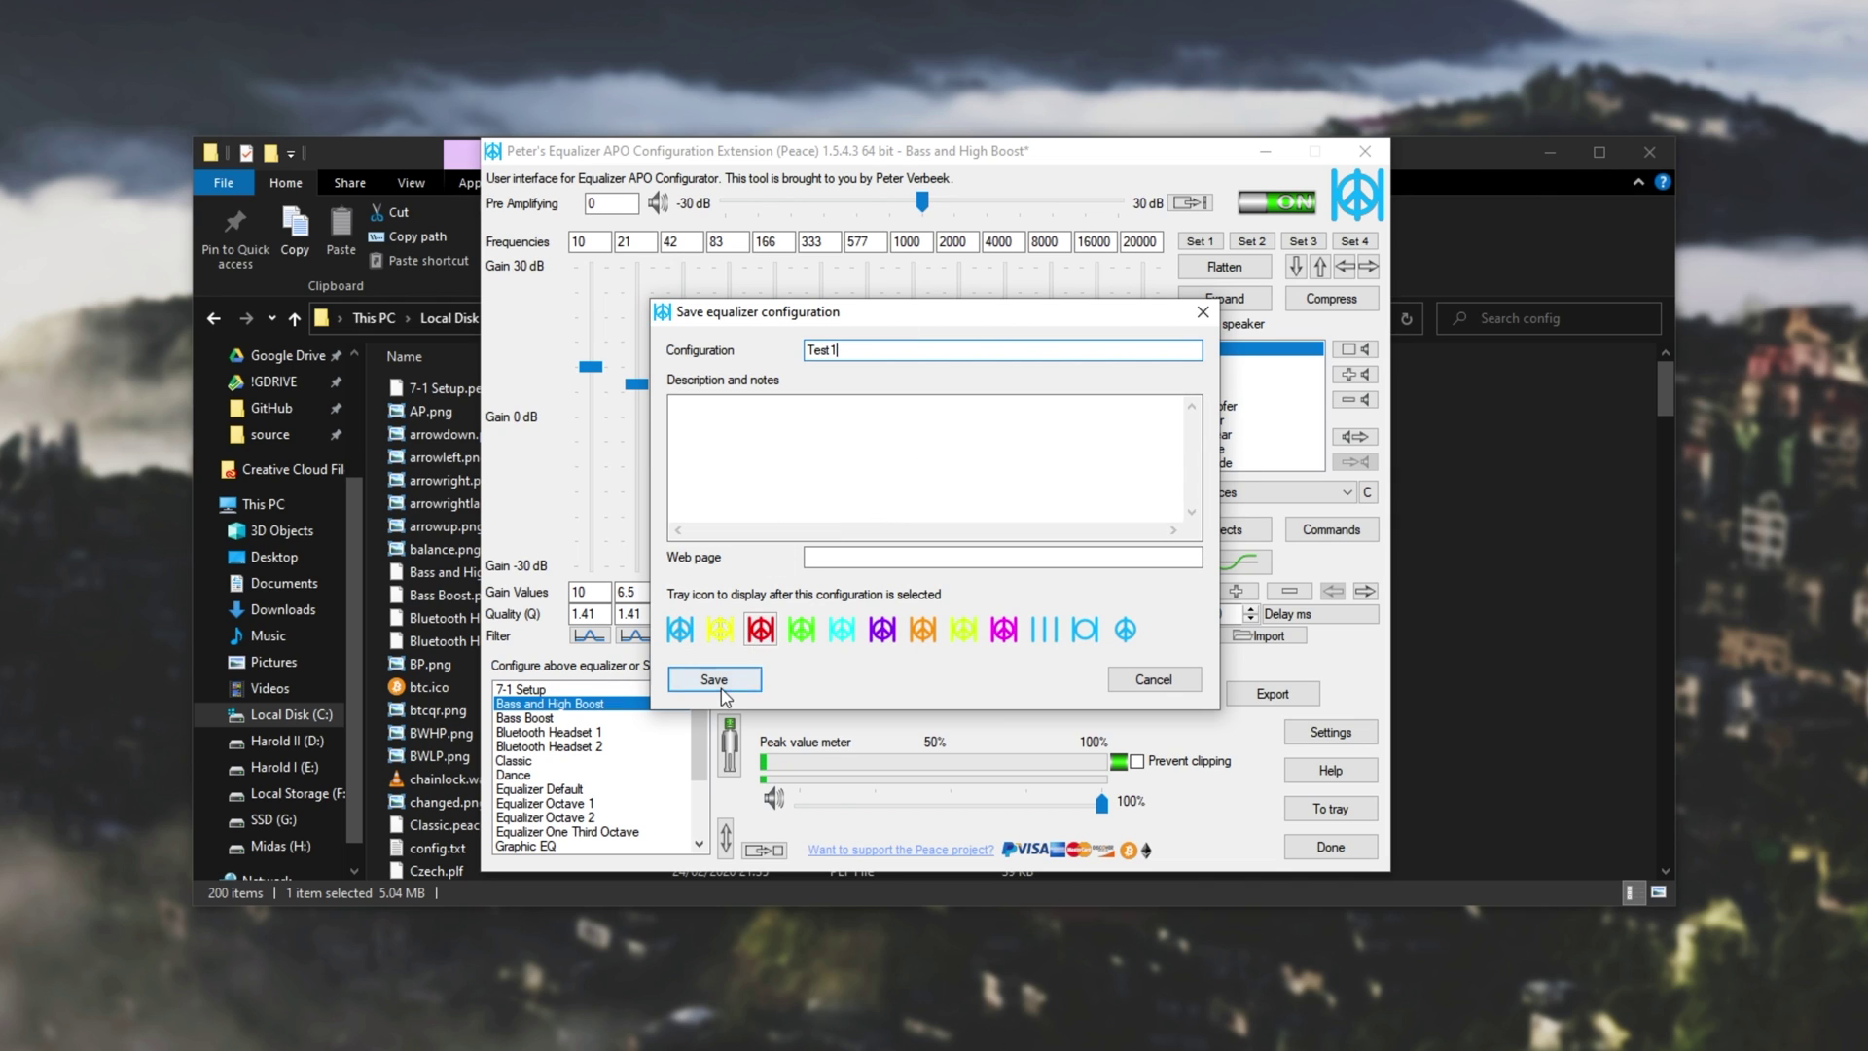
click(714, 679)
scroll(563, 837, down, 3)
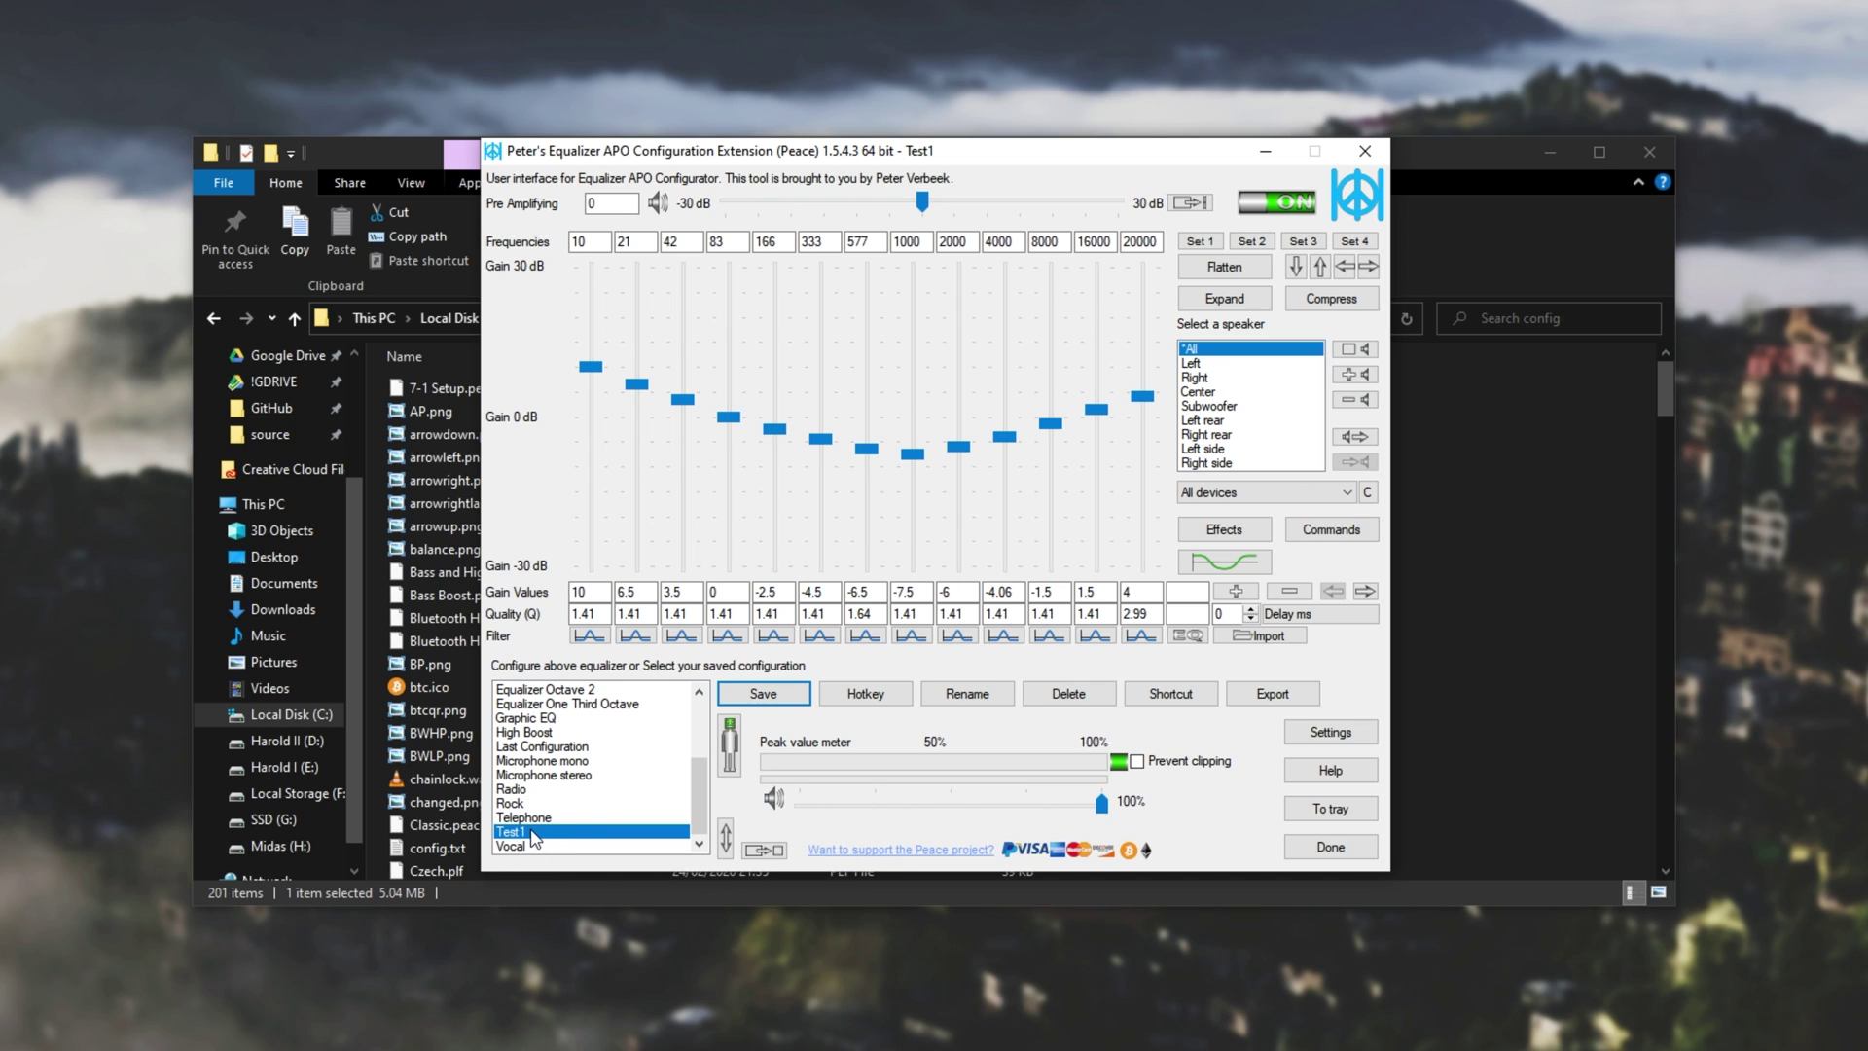
click(1325, 843)
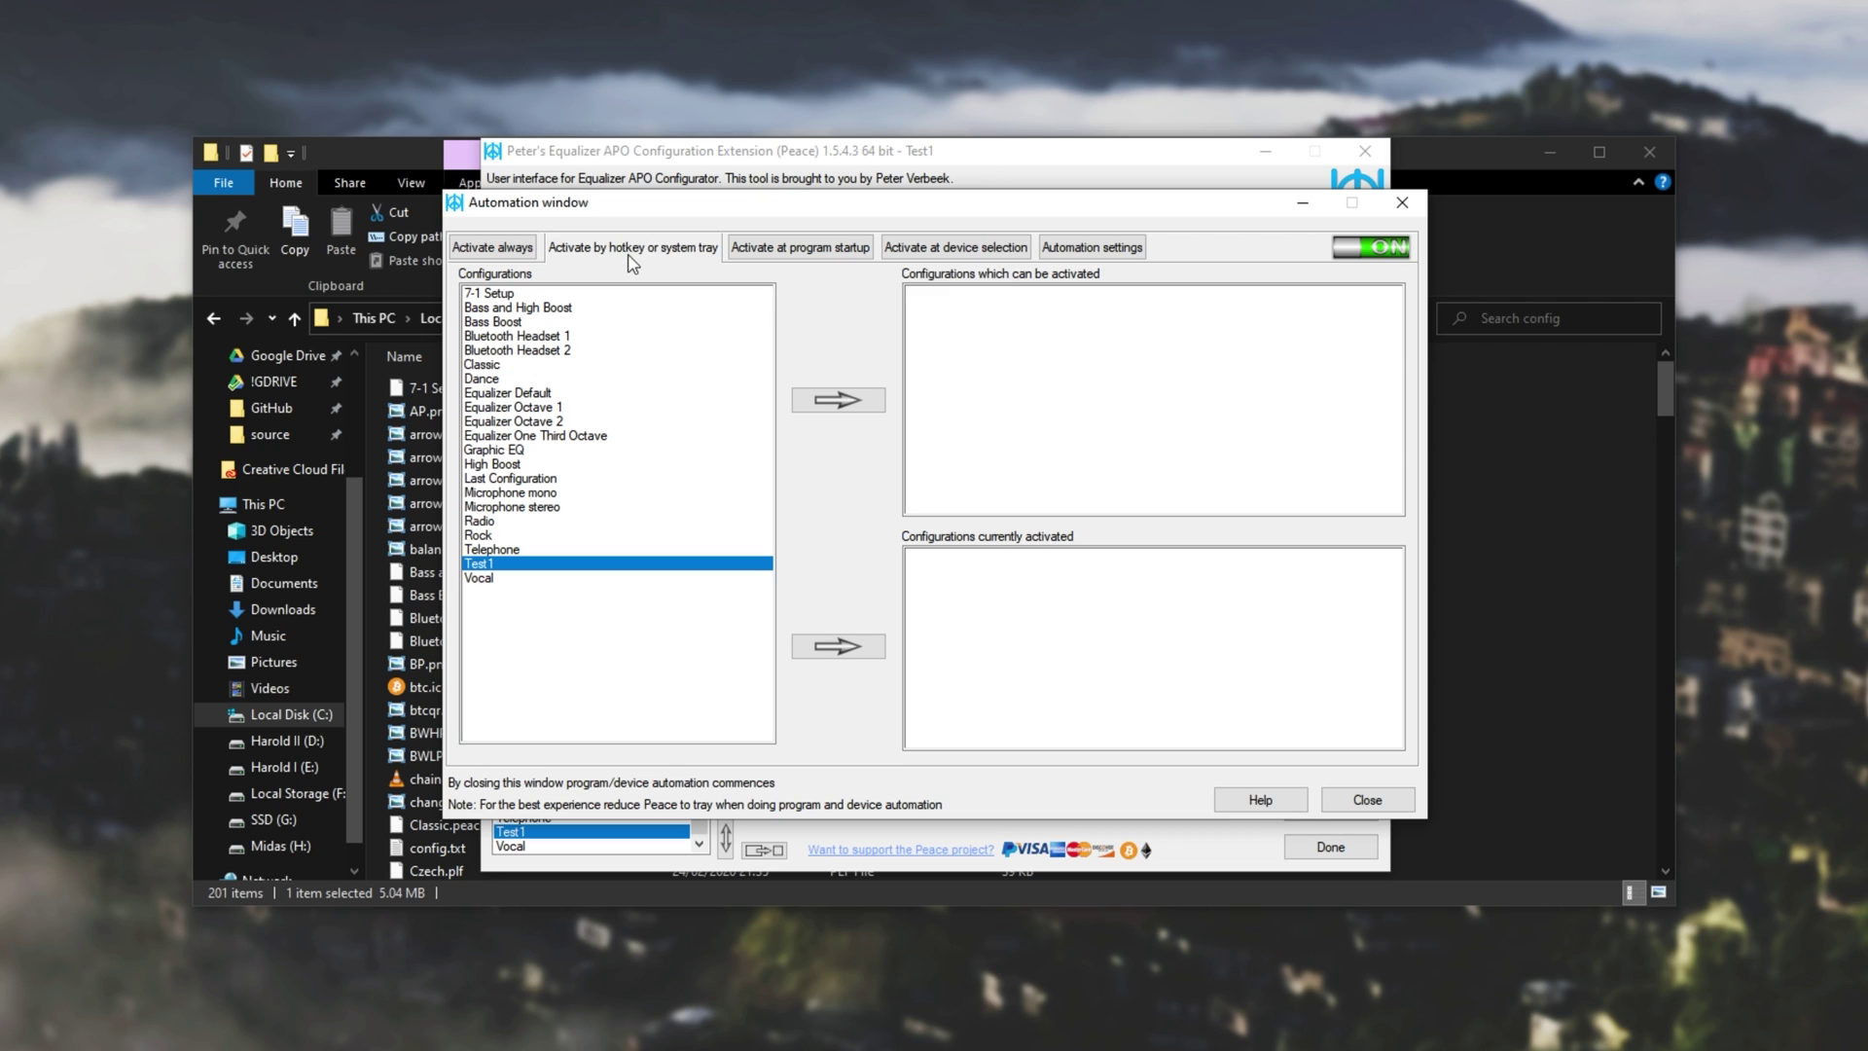
click(826, 255)
click(958, 247)
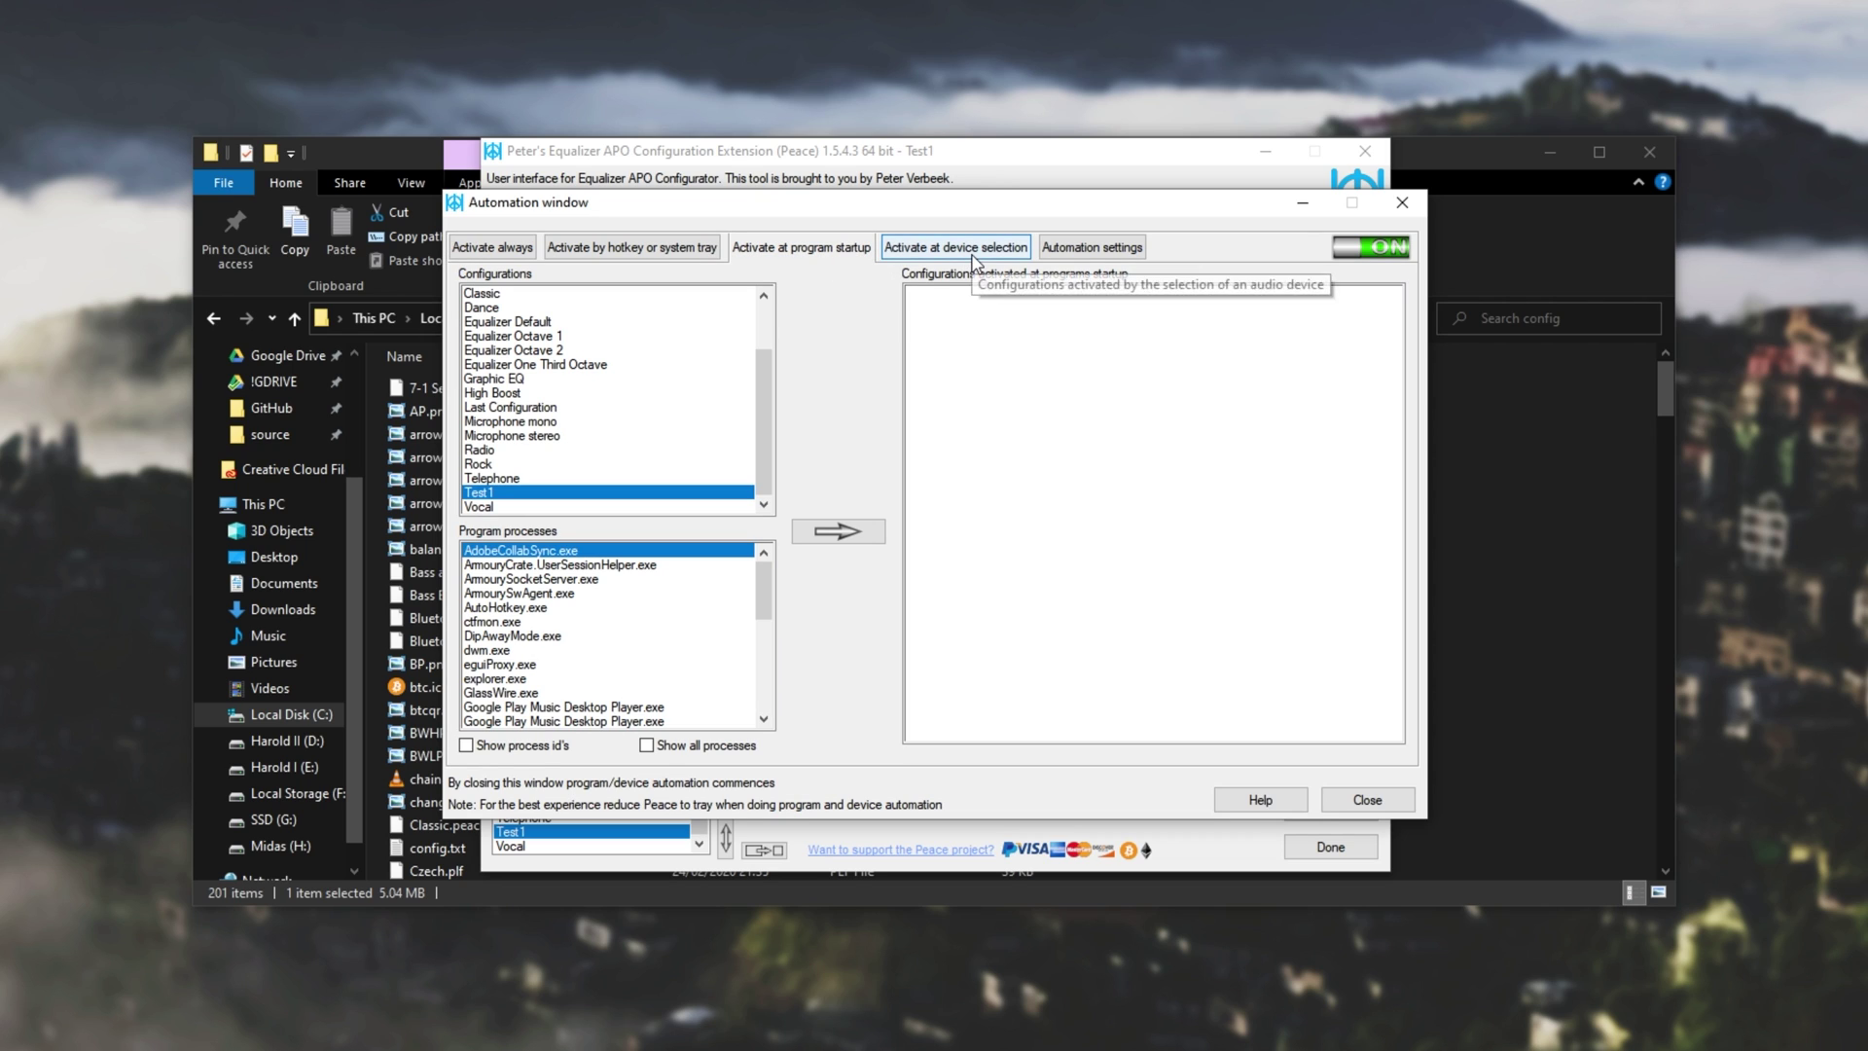
click(494, 247)
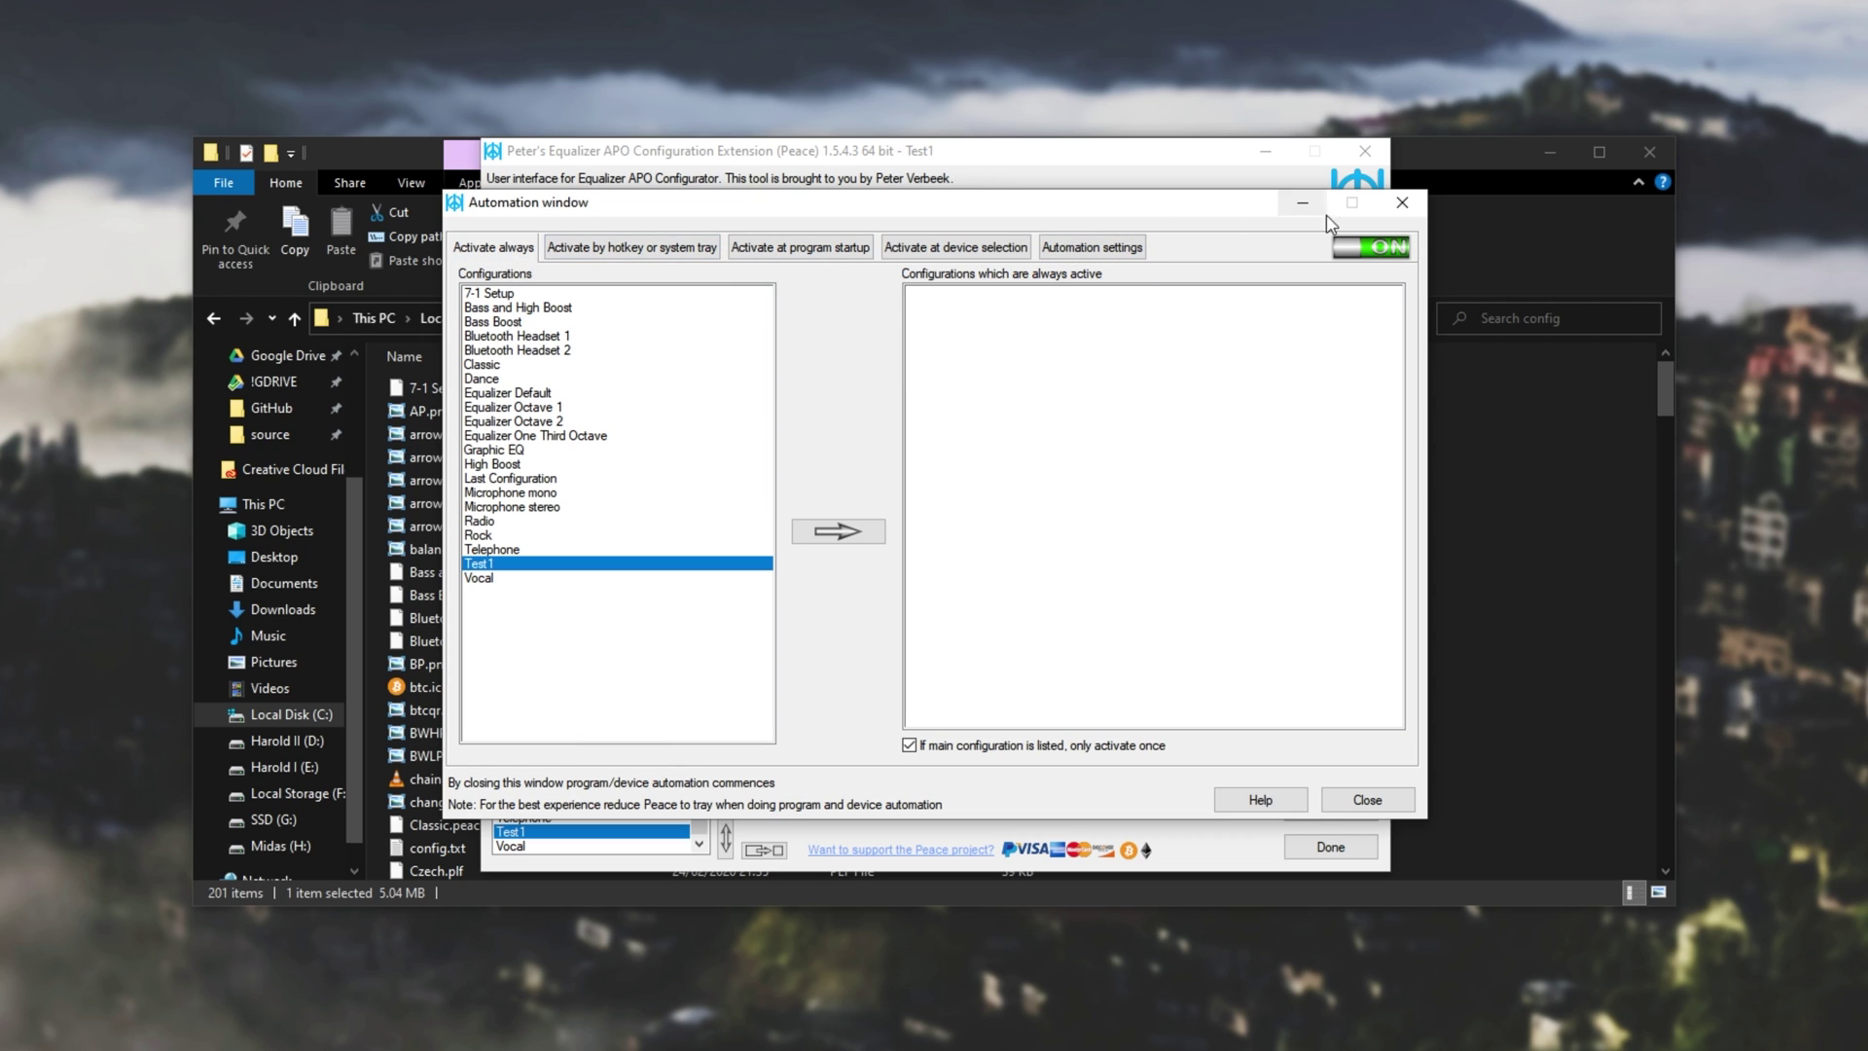
click(1402, 203)
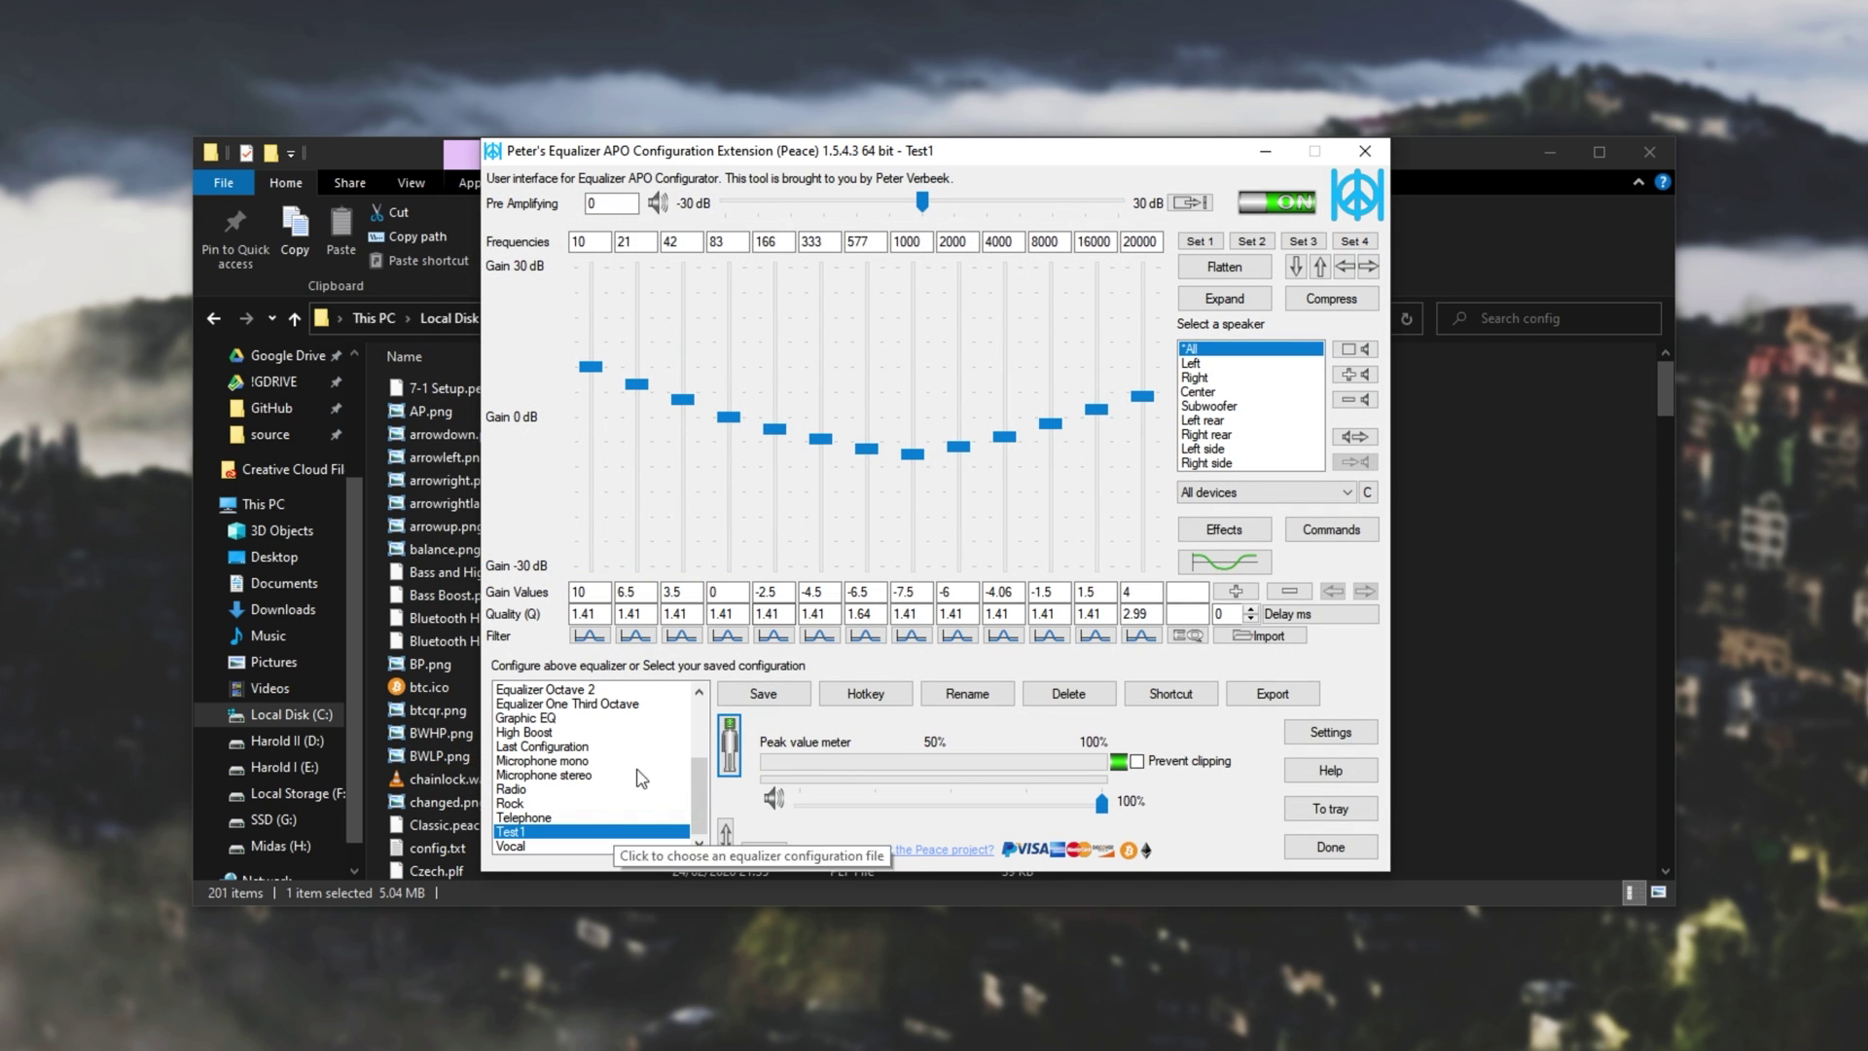
scroll(668, 788, up, 3)
scroll(669, 788, up, 1)
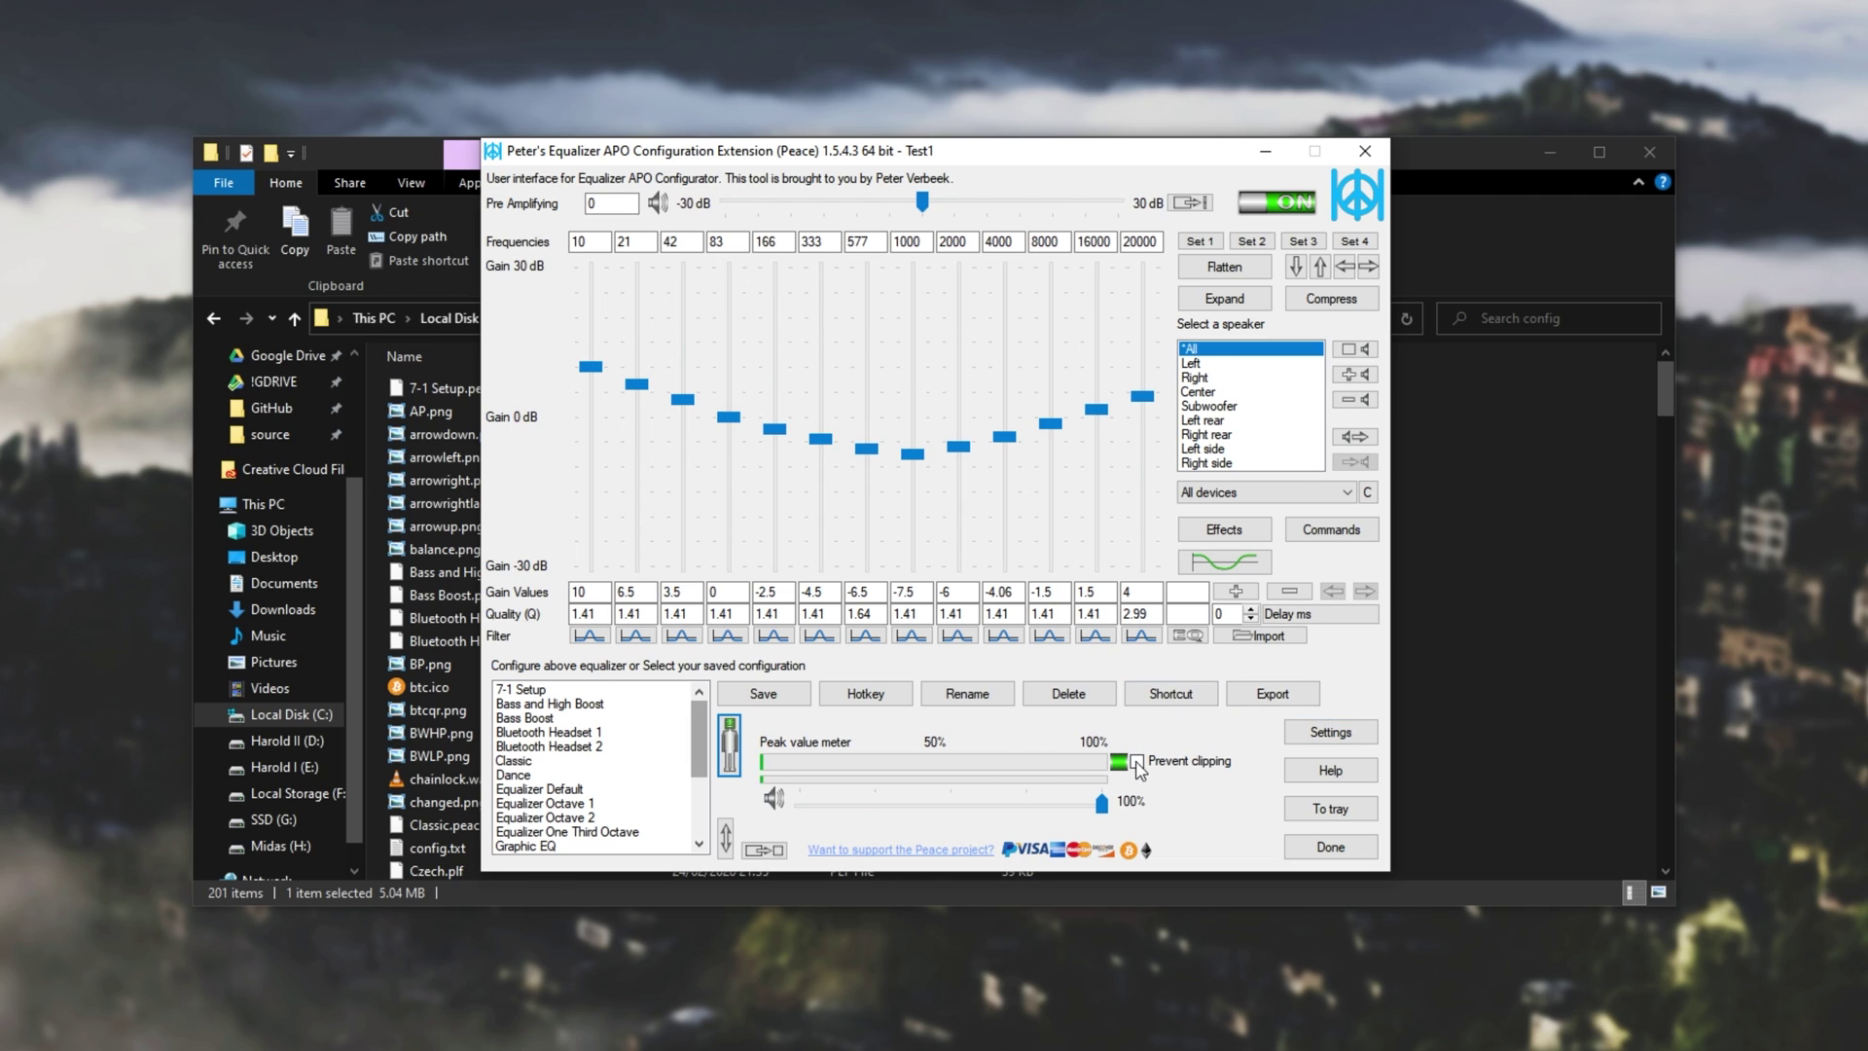
drag(1100, 804, 839, 805)
drag(998, 804, 939, 804)
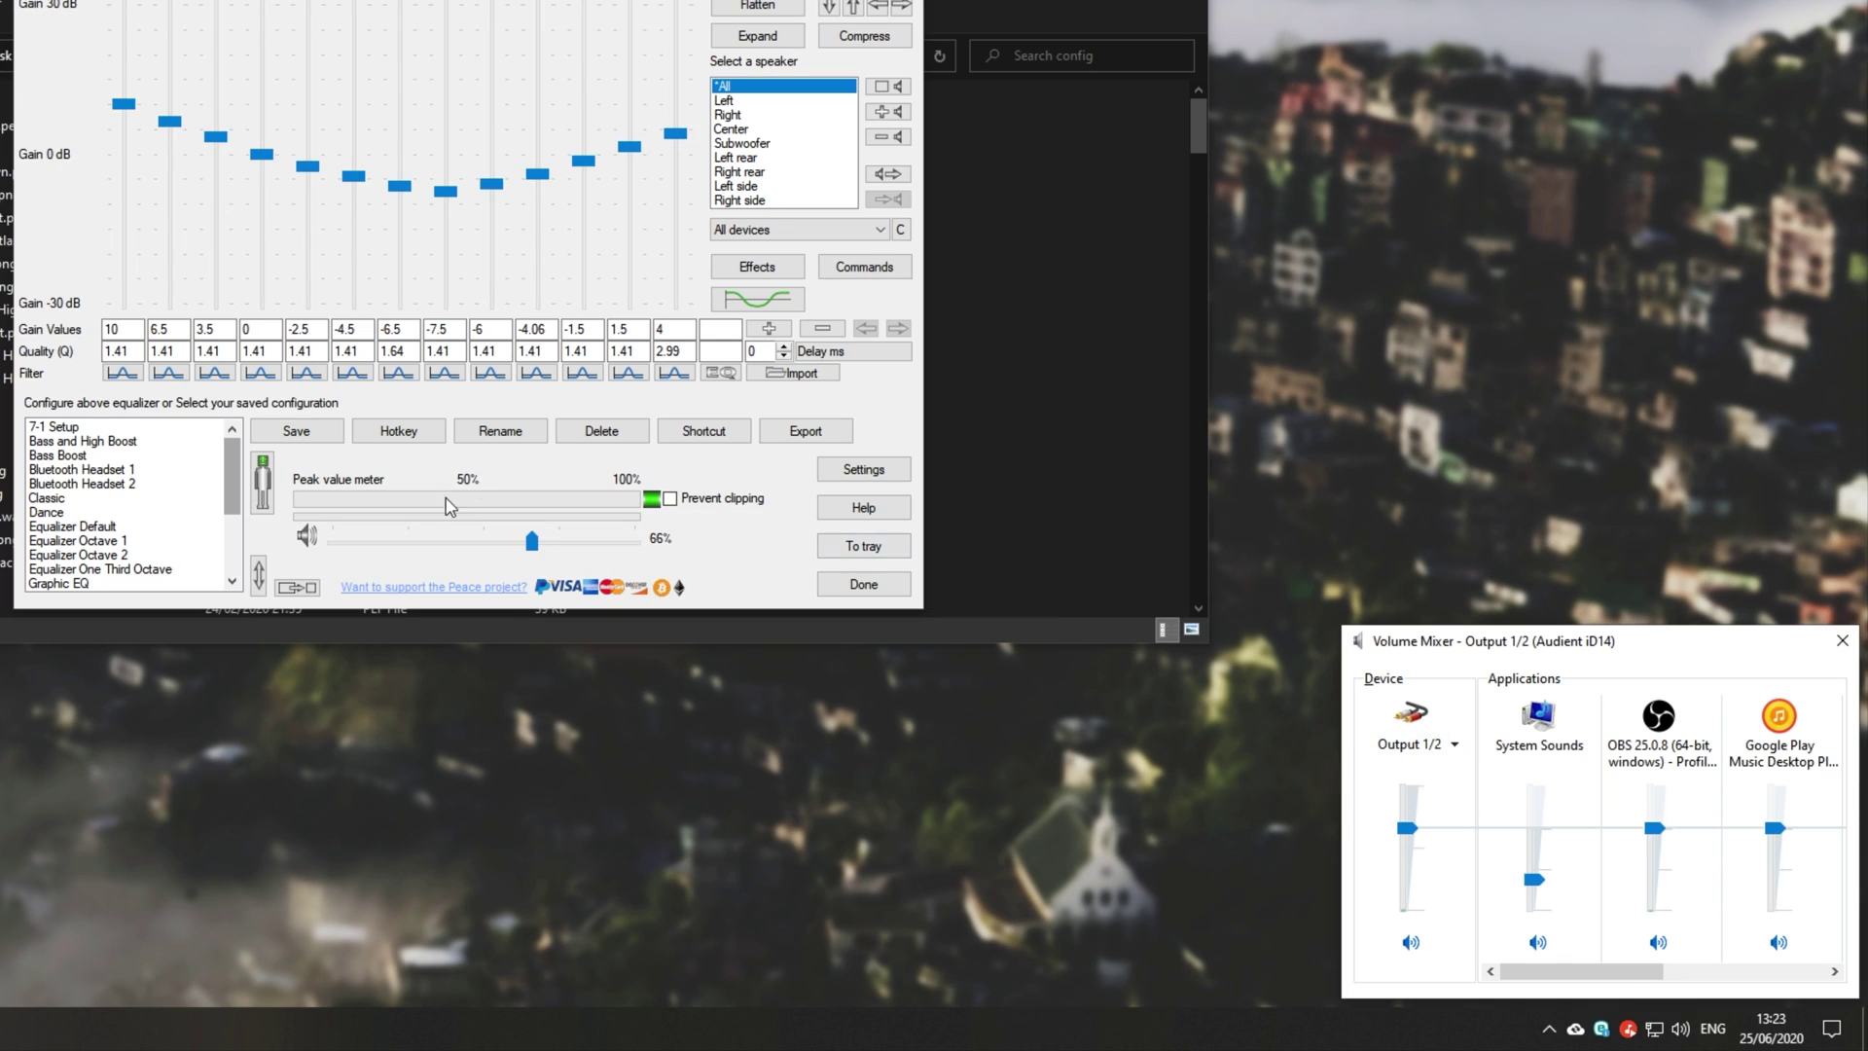
drag(471, 541, 632, 542)
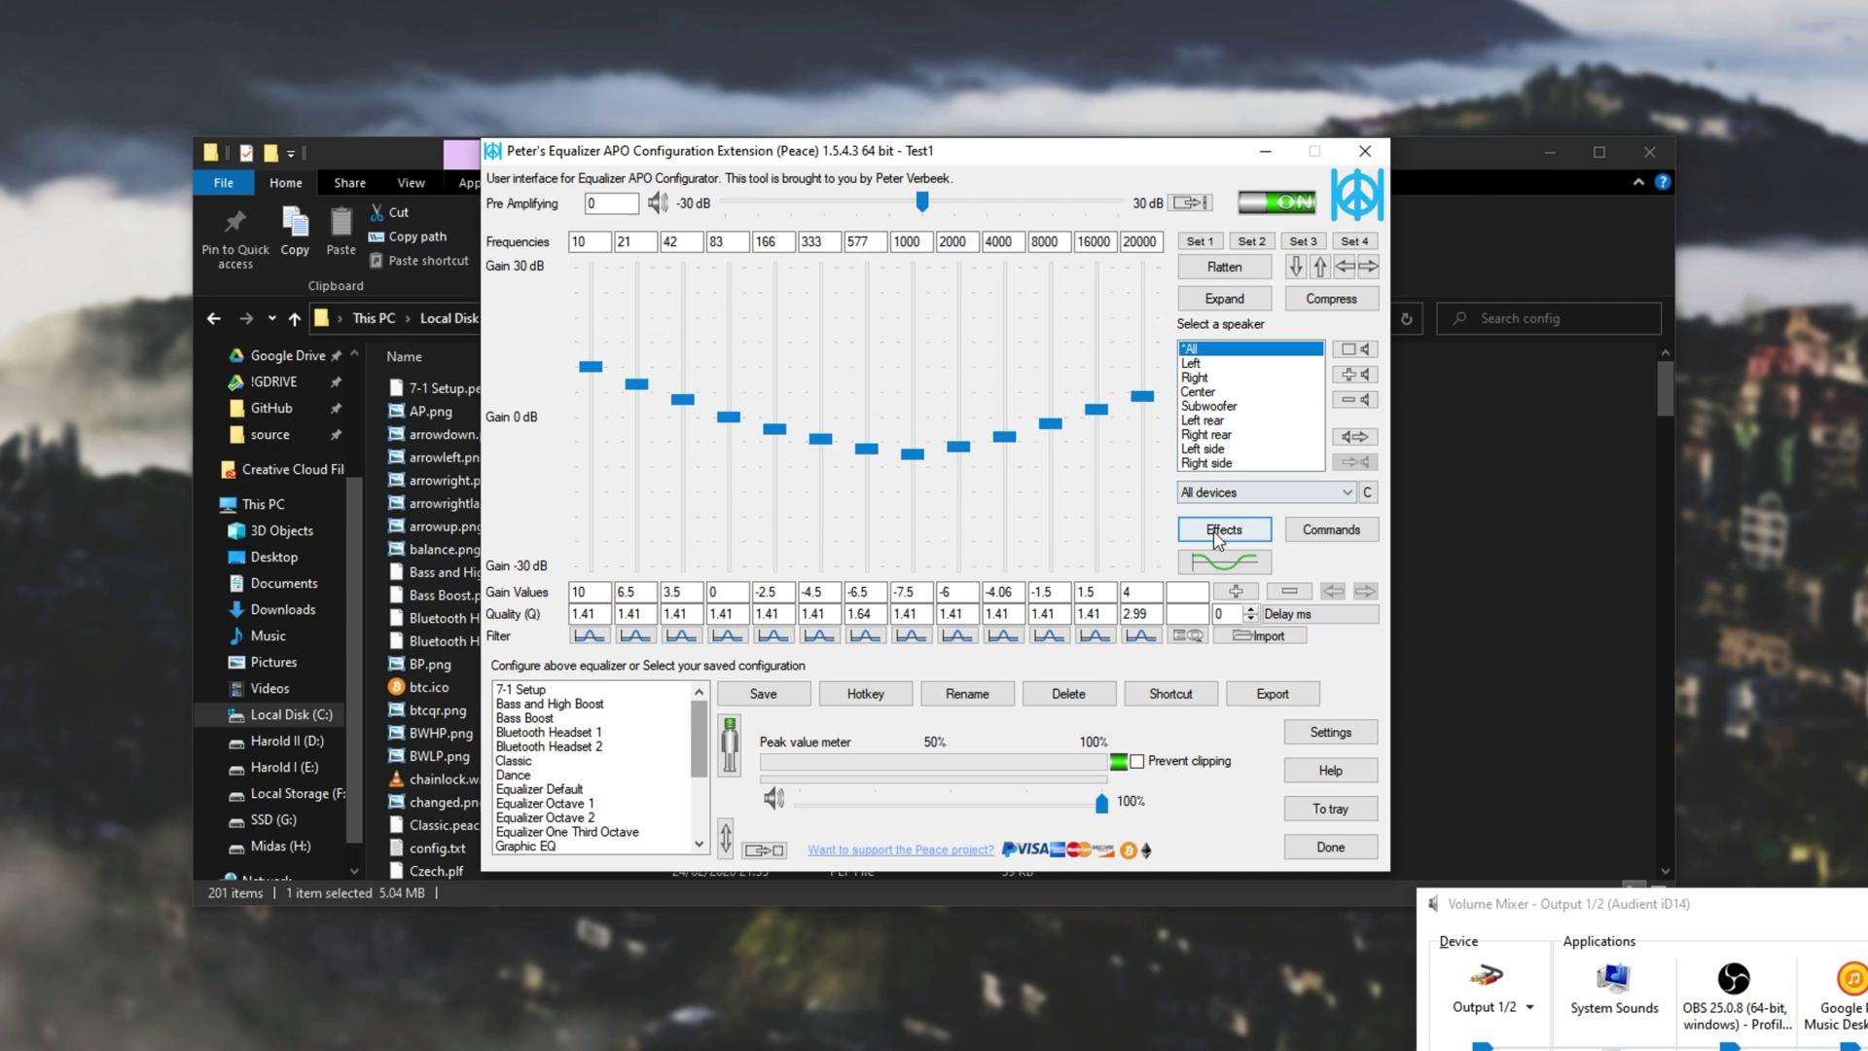
click(1115, 468)
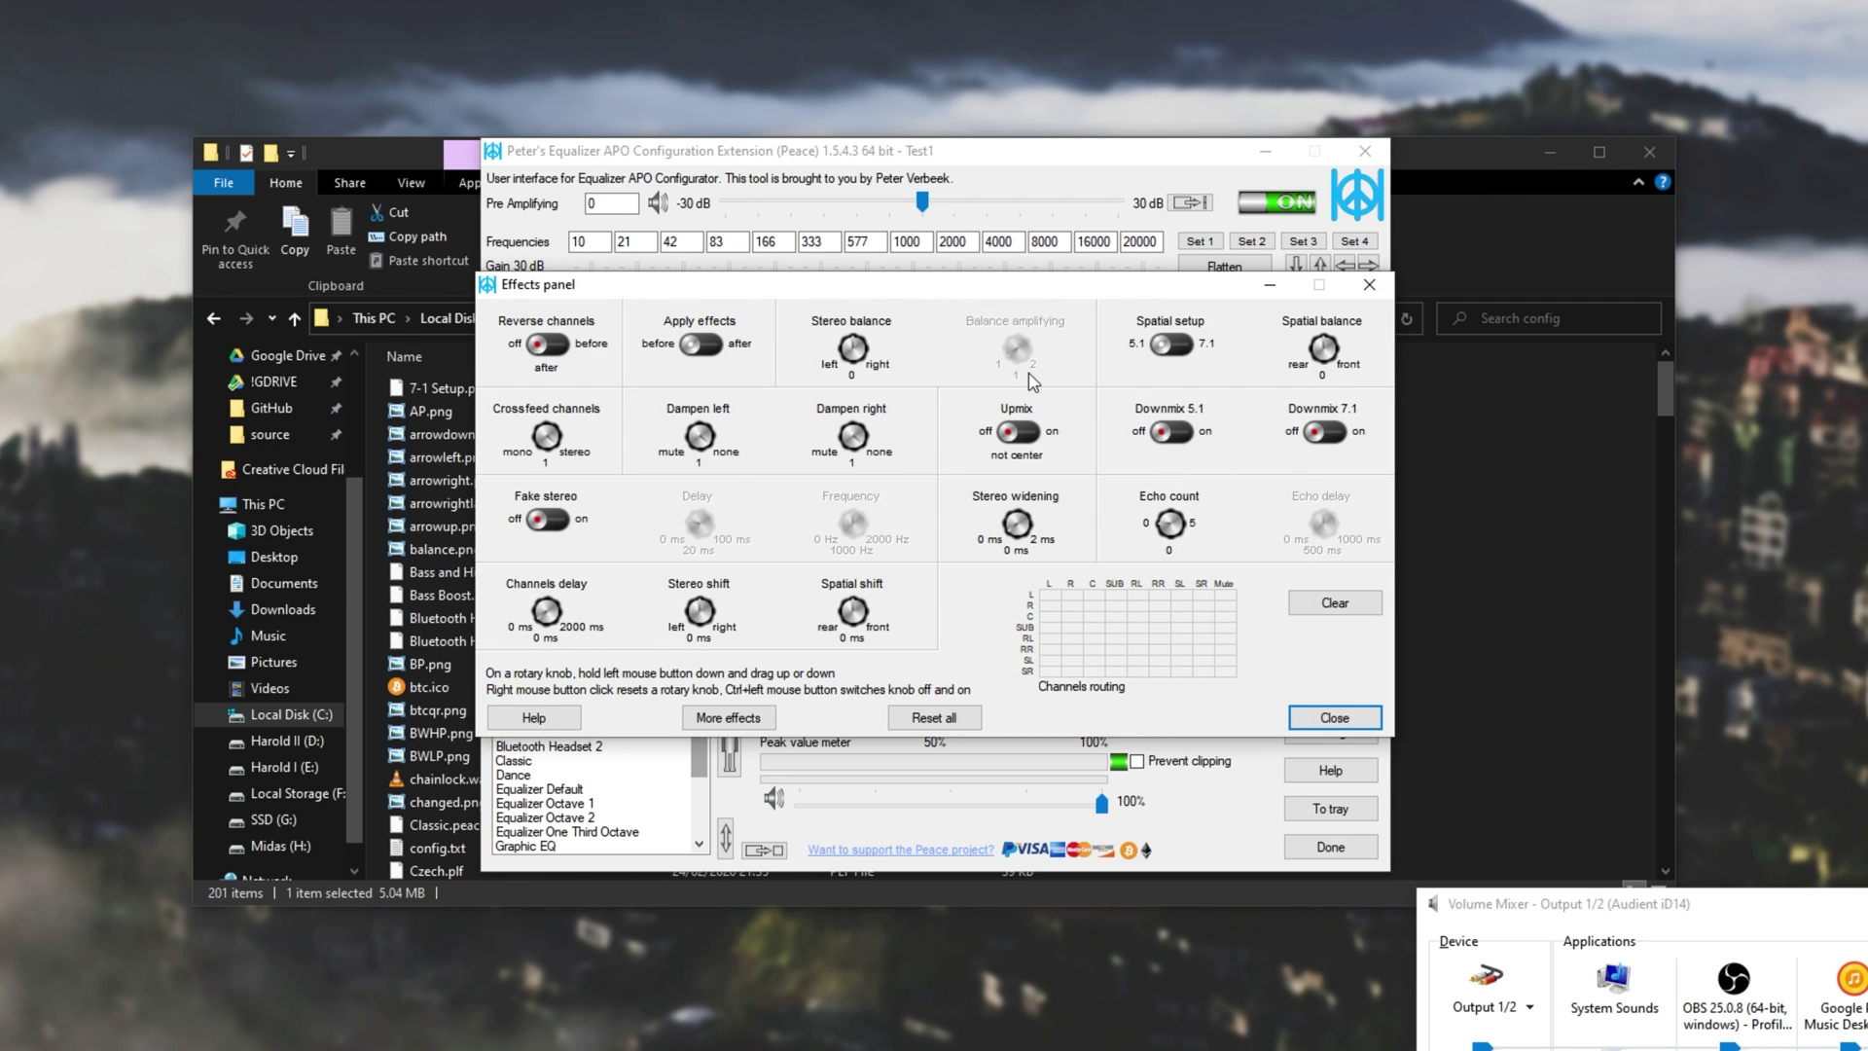
click(1334, 717)
click(1330, 562)
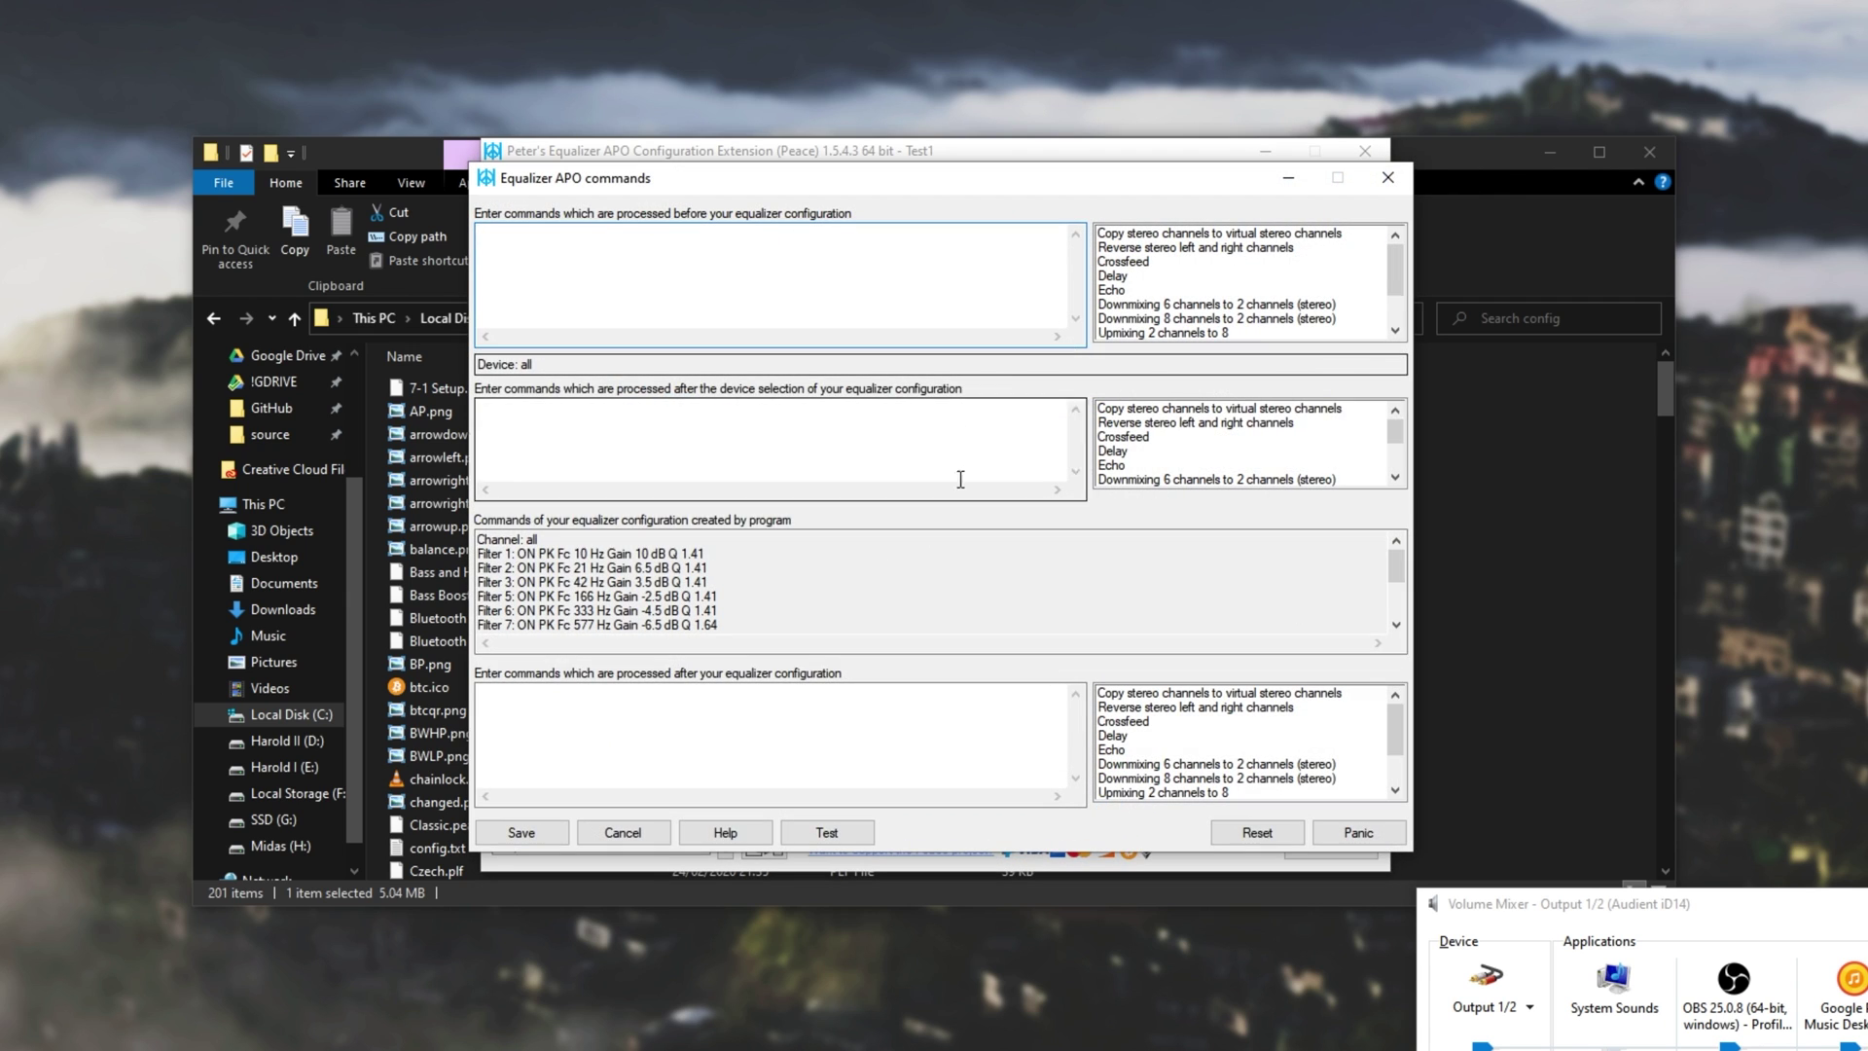
click(1387, 177)
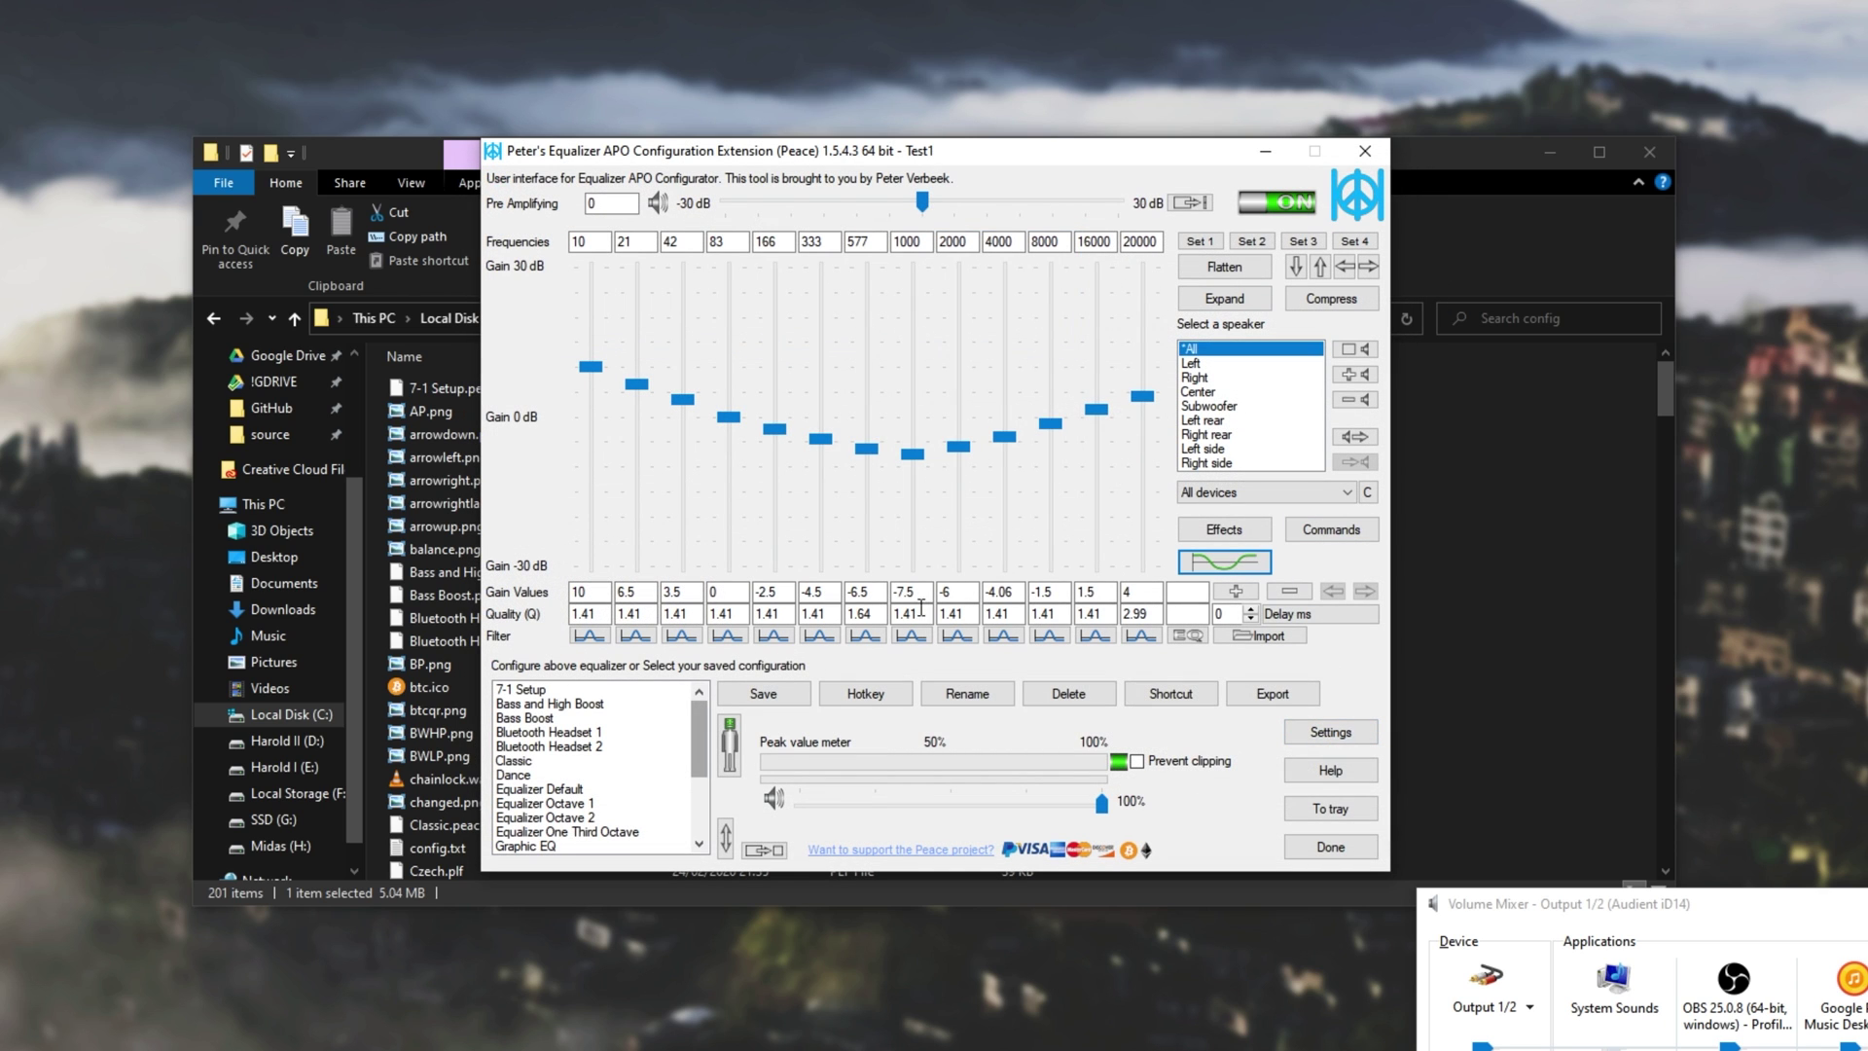
Pin the Peace icon from the hidden tray icons onto the taskbar tray, then close the Peace window.
click(1317, 814)
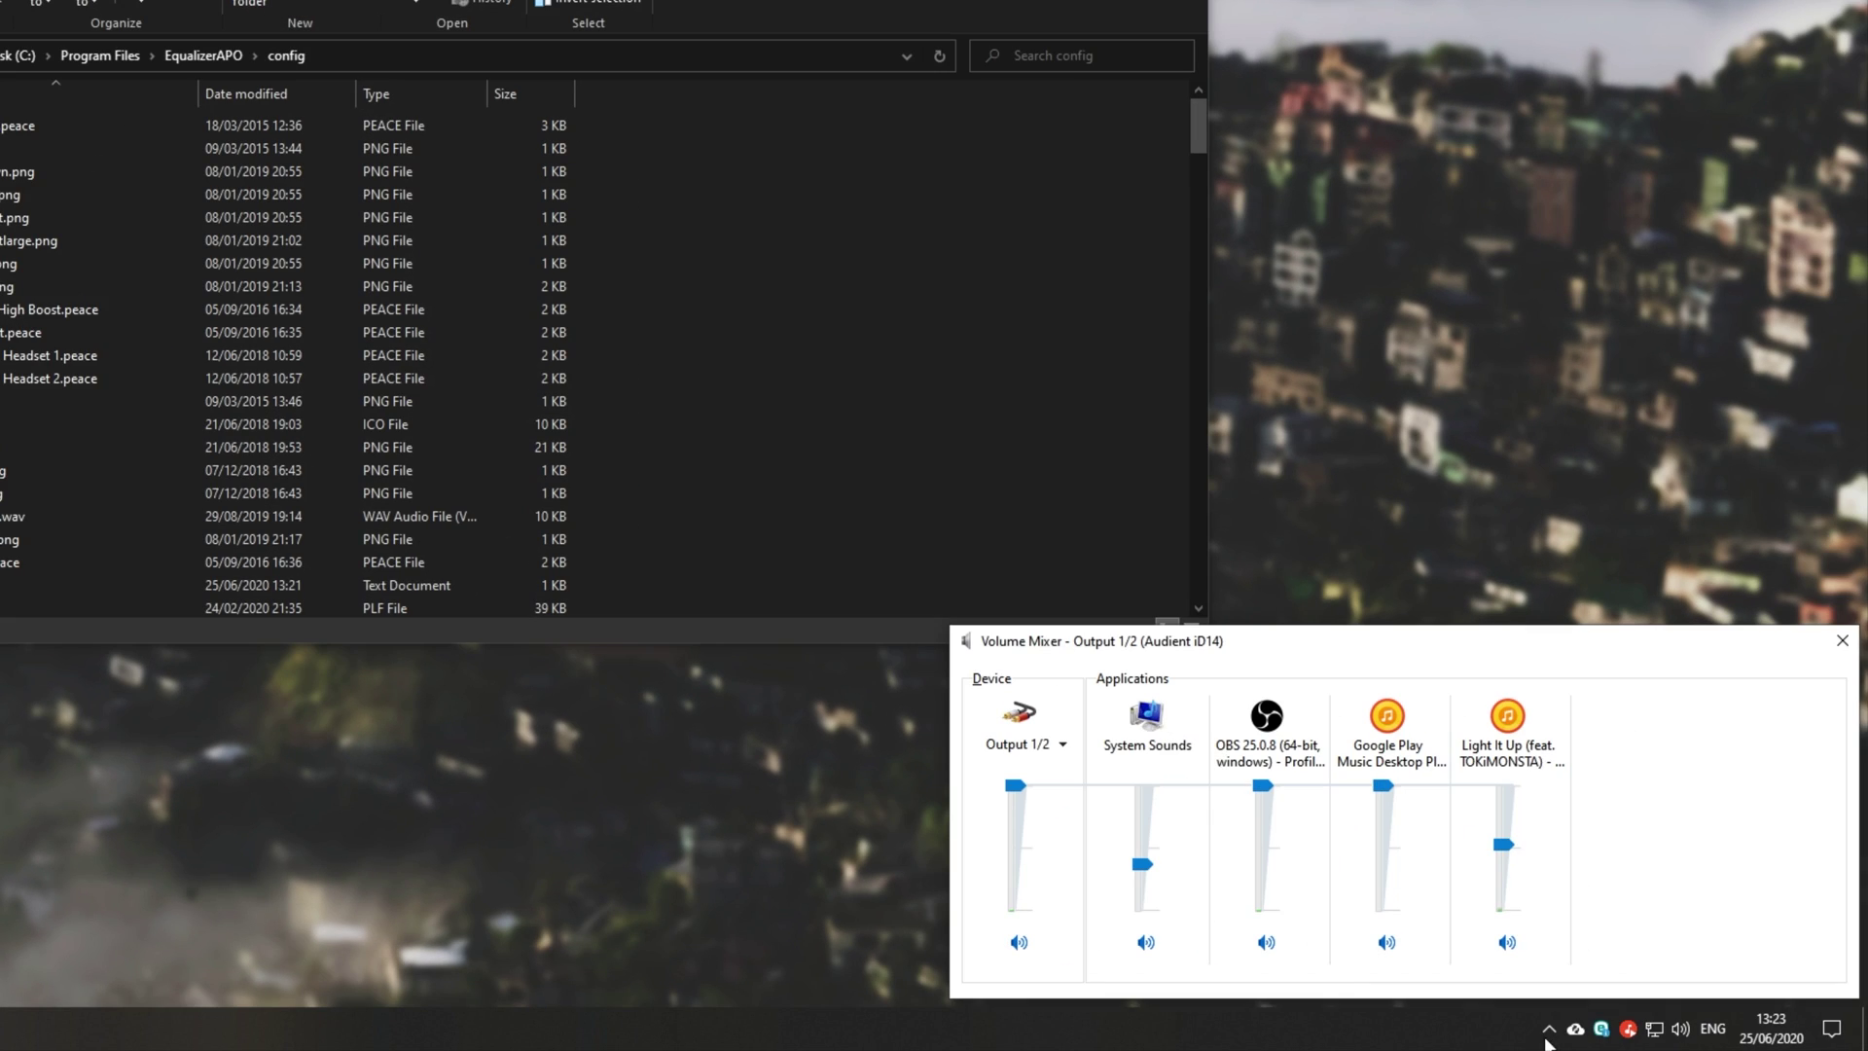
click(1548, 1029)
drag(1527, 984, 1550, 1031)
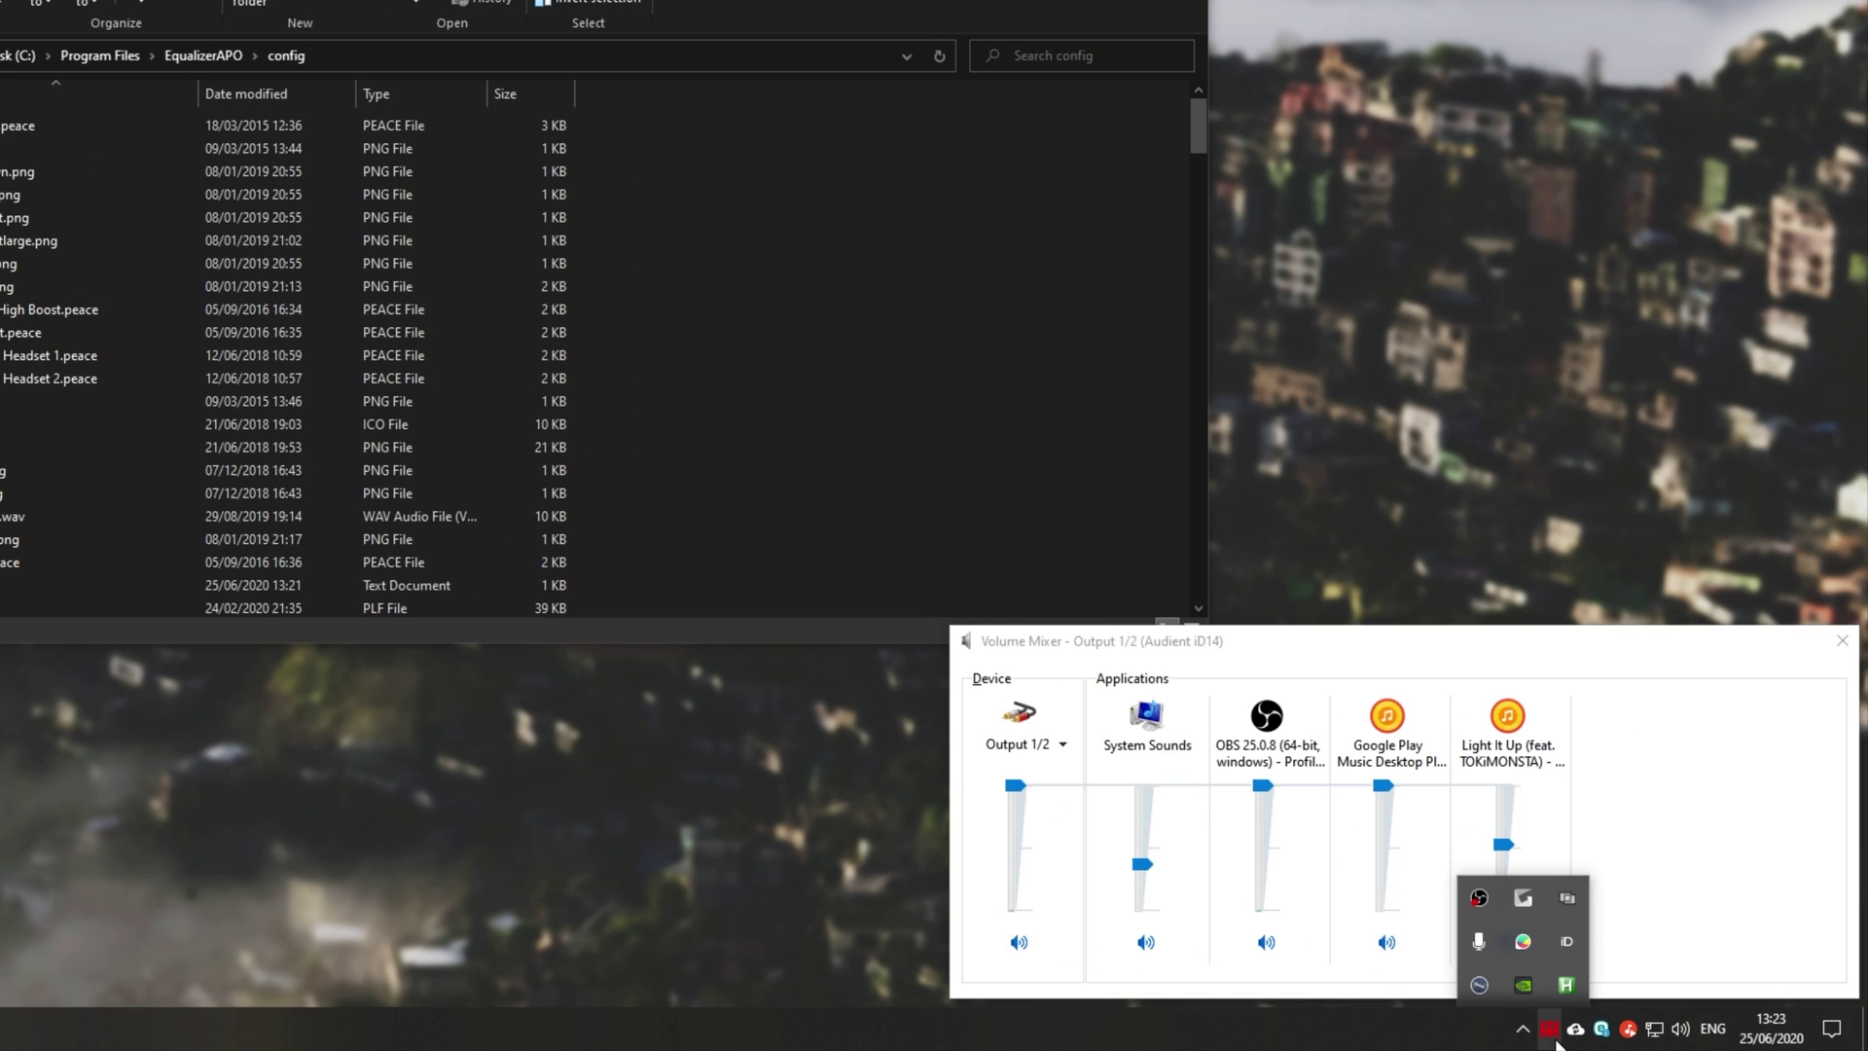
click(1550, 1031)
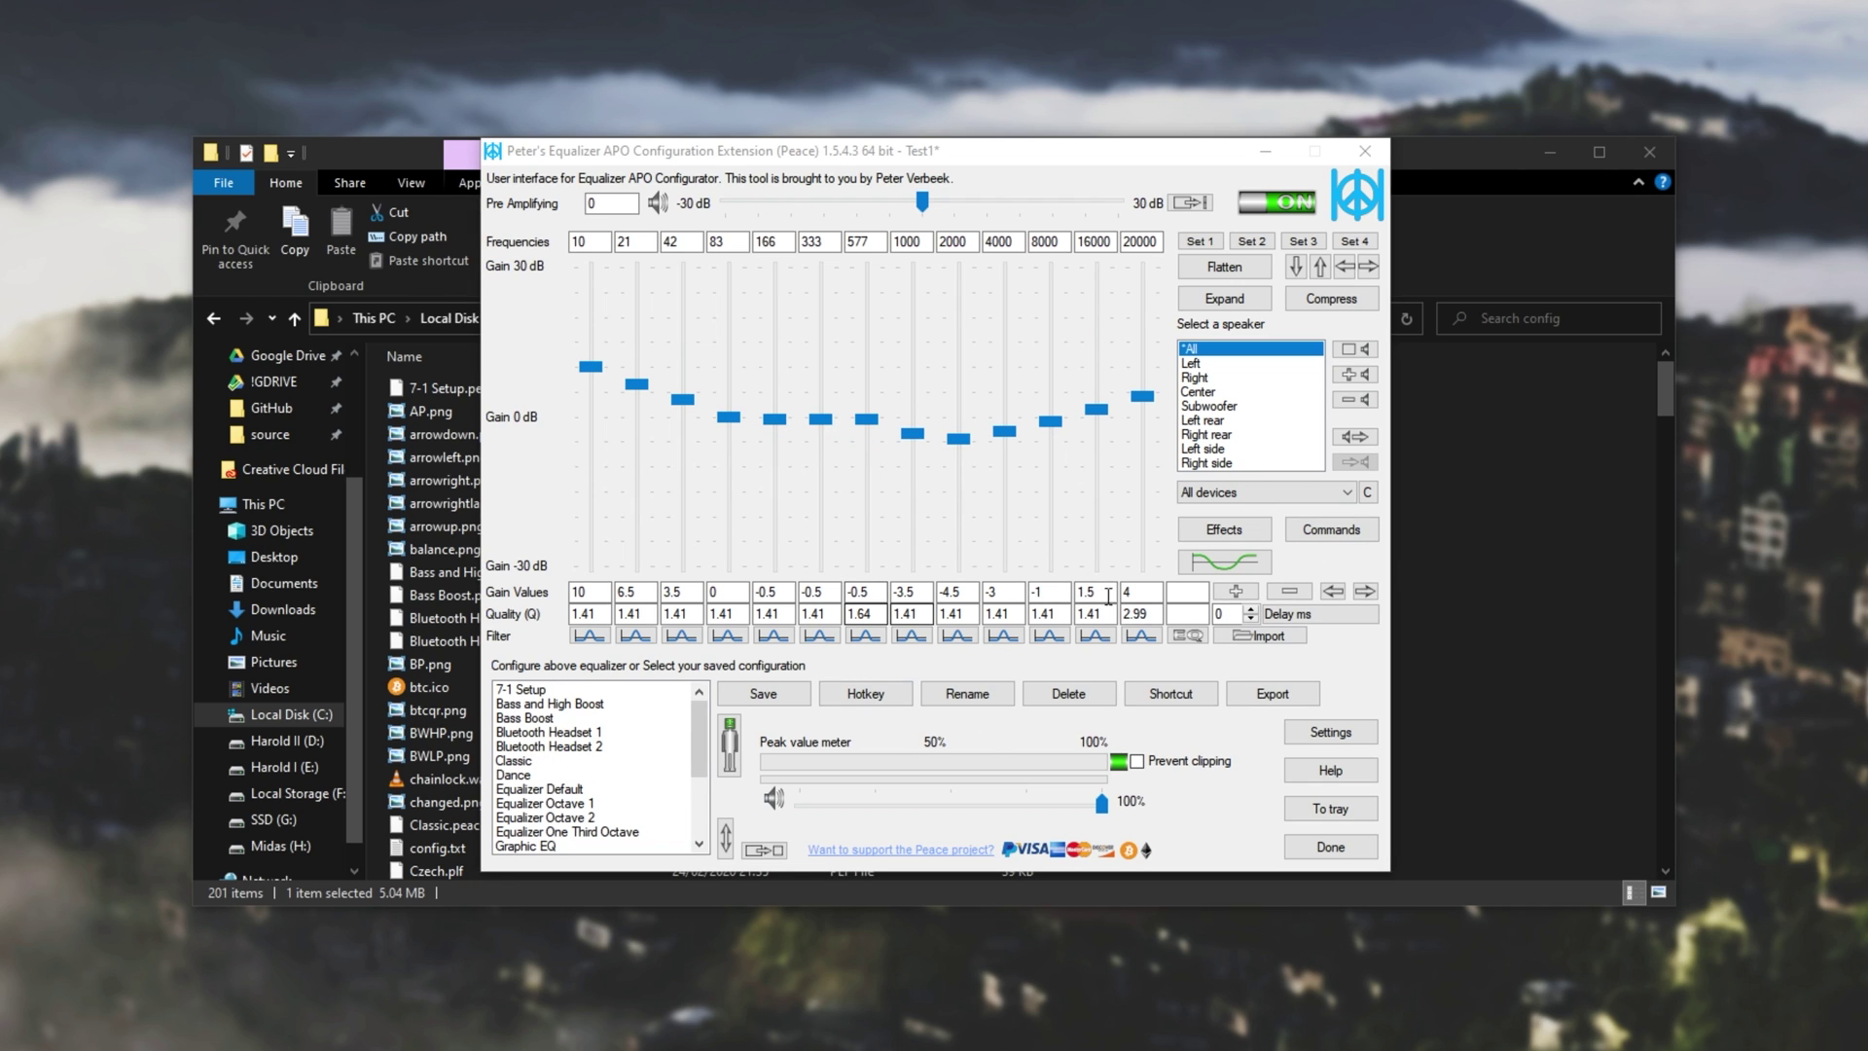
click(1368, 156)
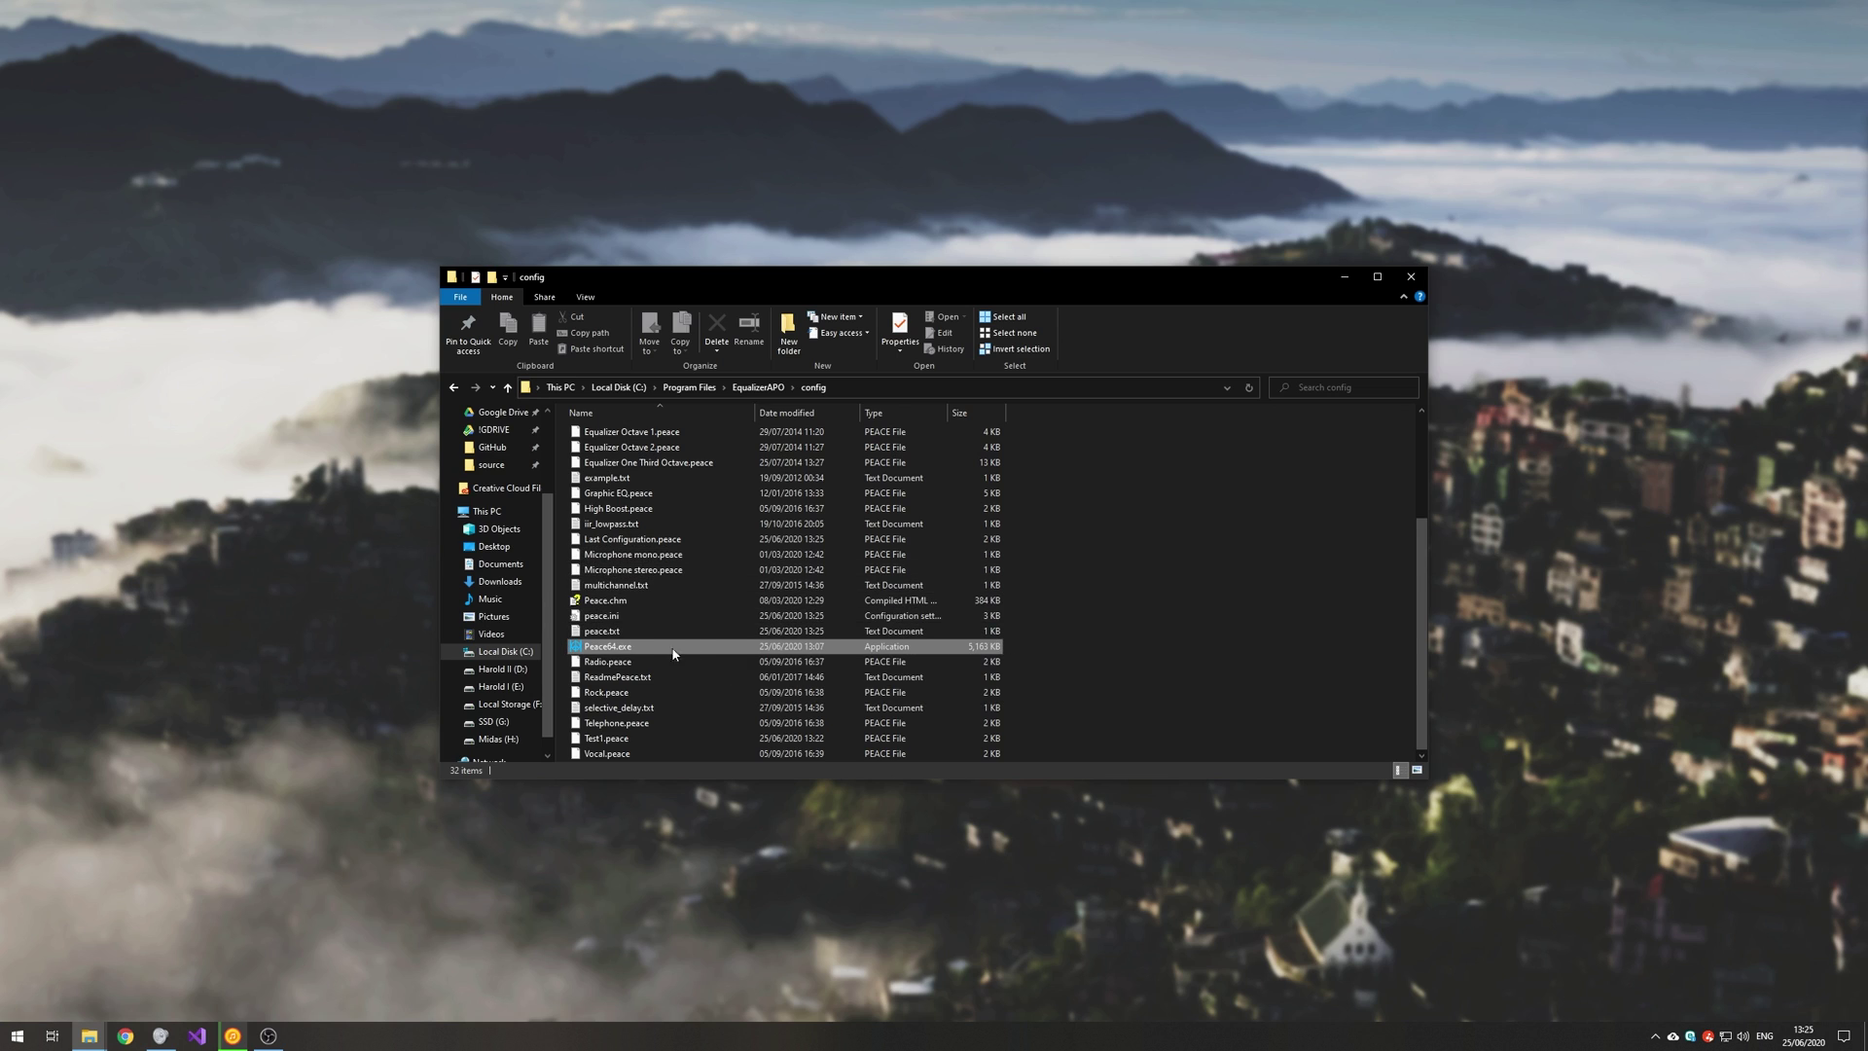
Drag Peace64.exe from the EqualizerAPO config folder to the desktop's top-left to create a shortcut.
click(674, 650)
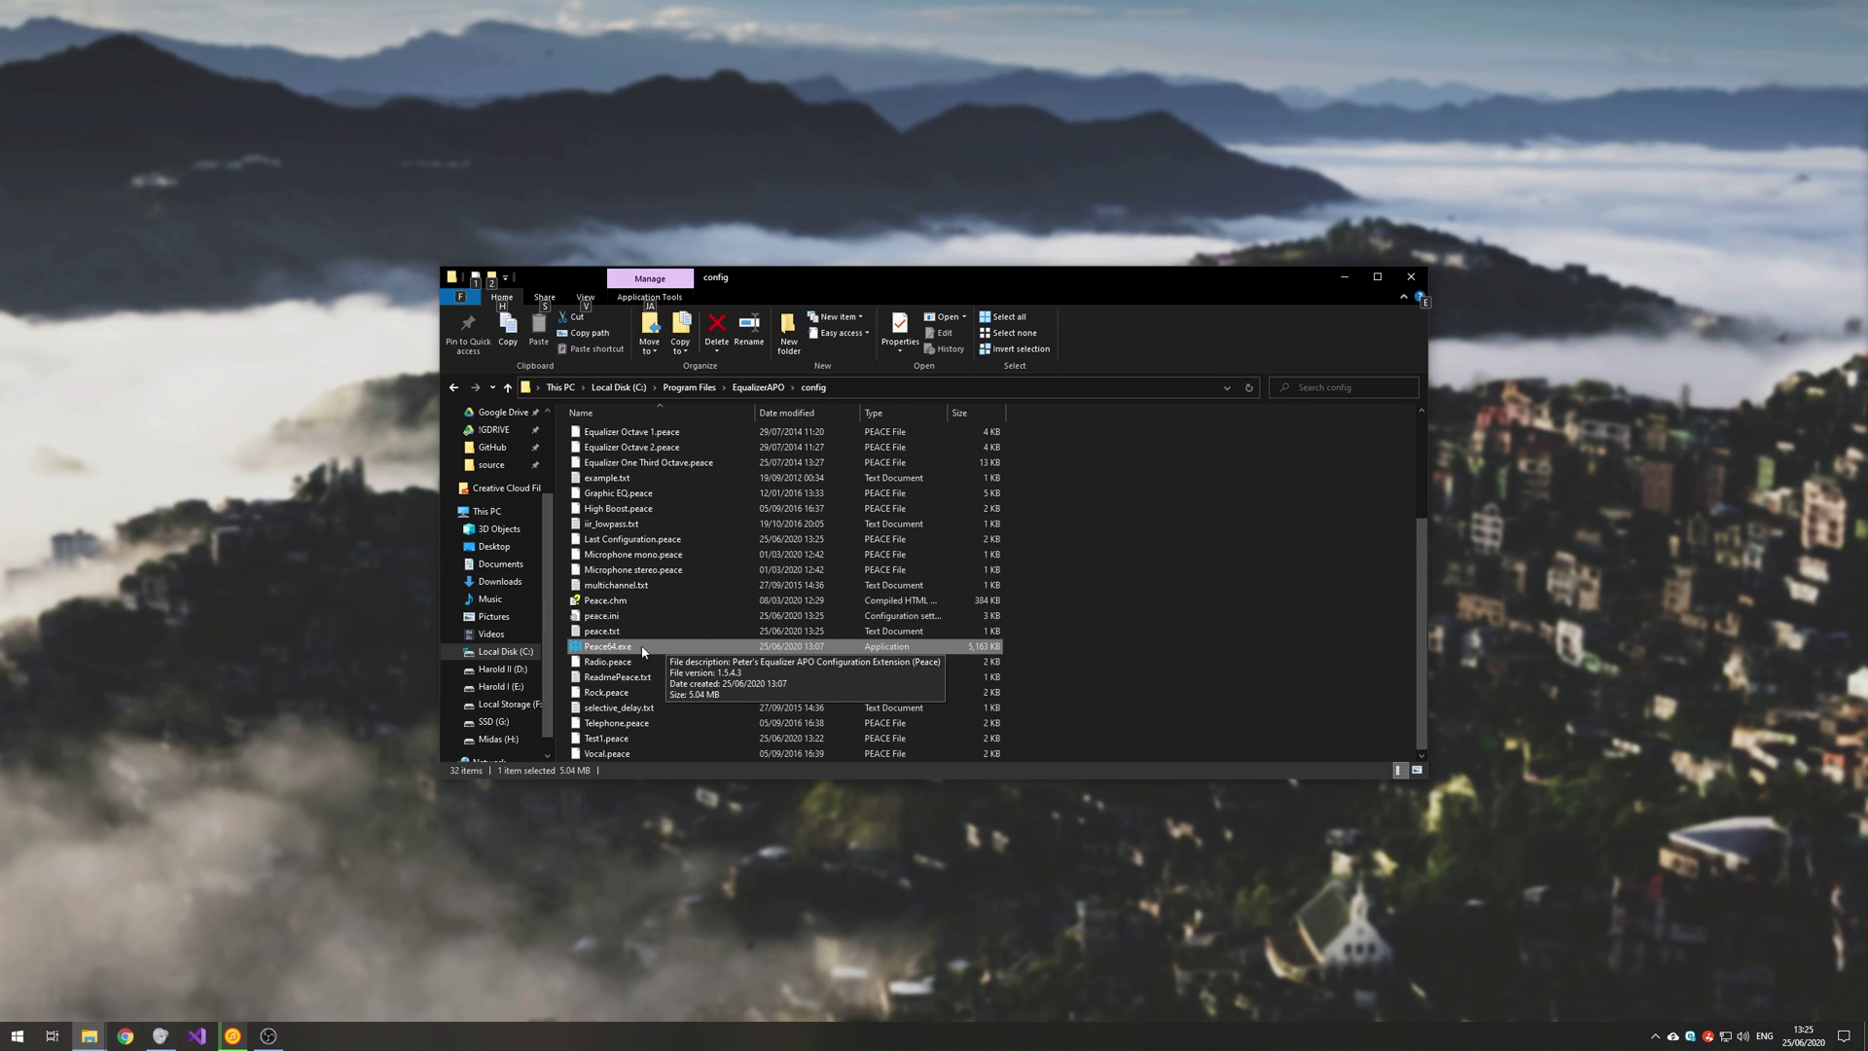
drag(665, 646, 31, 38)
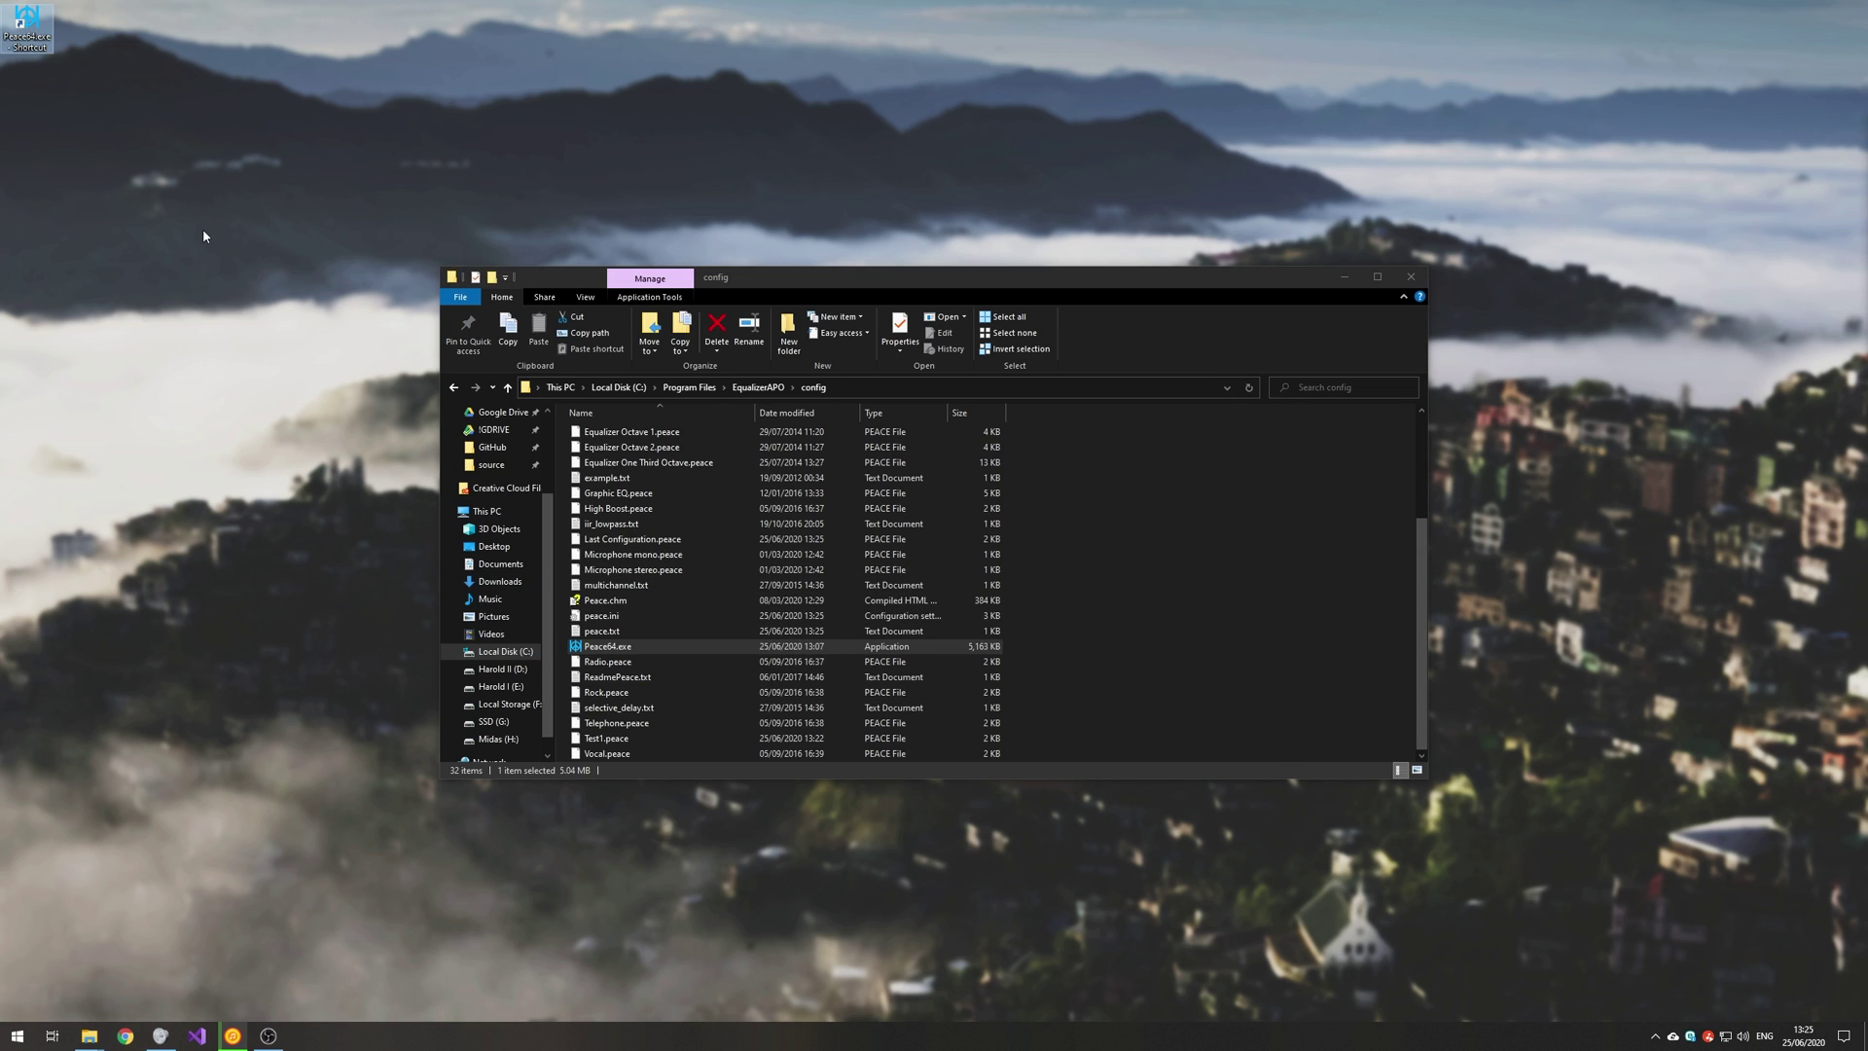
right_click(895, 647)
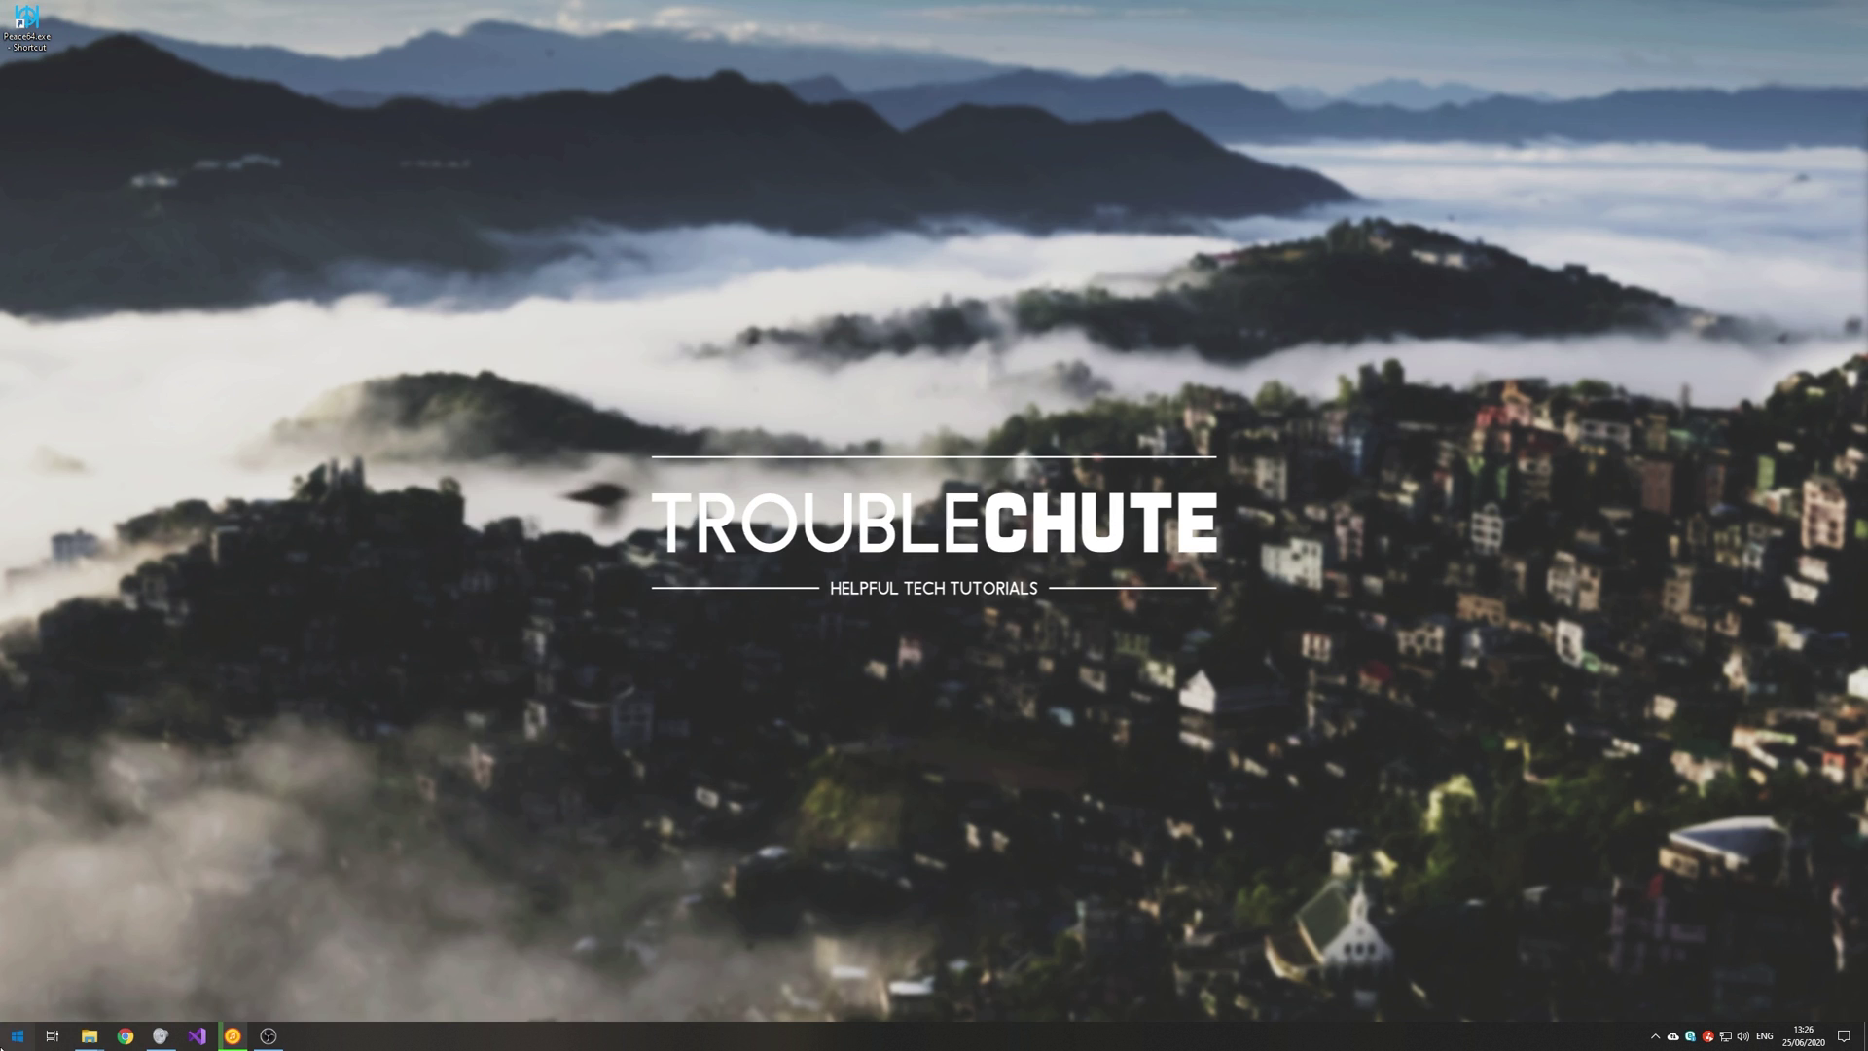
key(super)
Launch Configurator and check the capture devices, then the playback devices with APO on Audient iD14 Output 1/2.
click(130, 101)
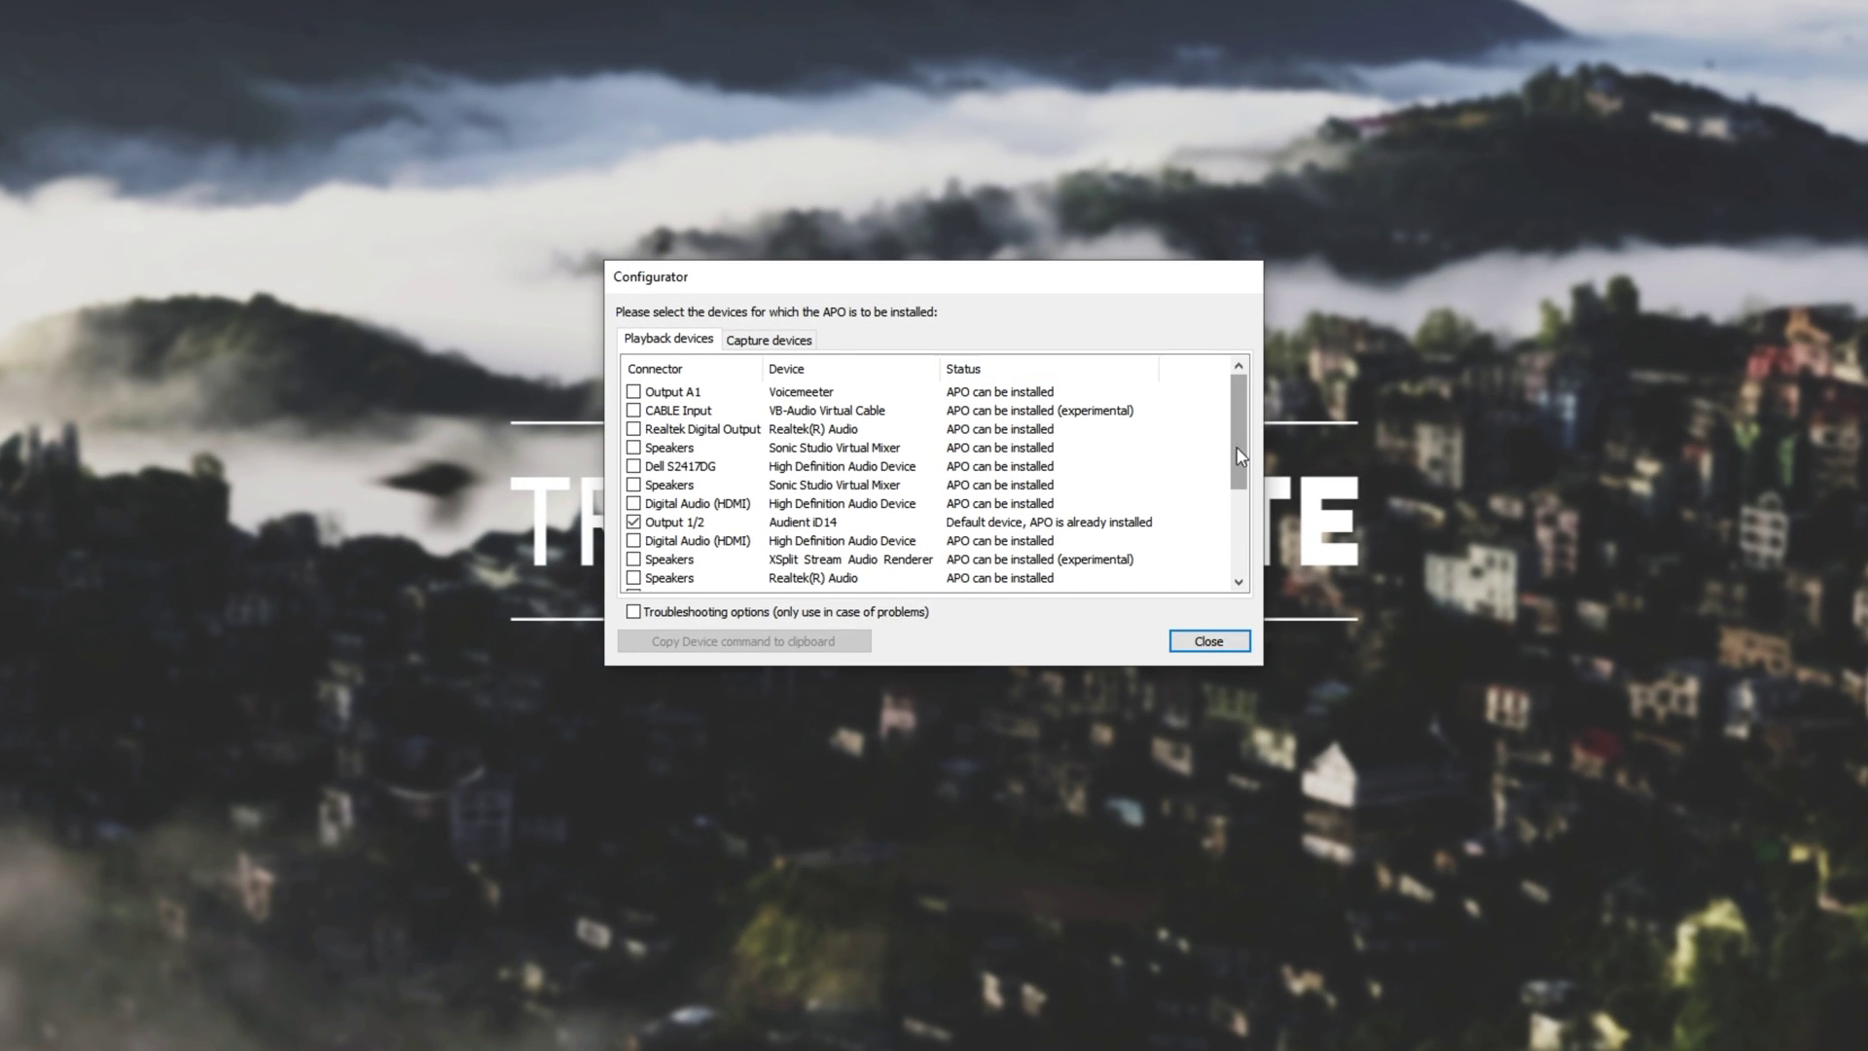
scroll(877, 525, down, 3)
scroll(878, 517, up, 3)
click(769, 340)
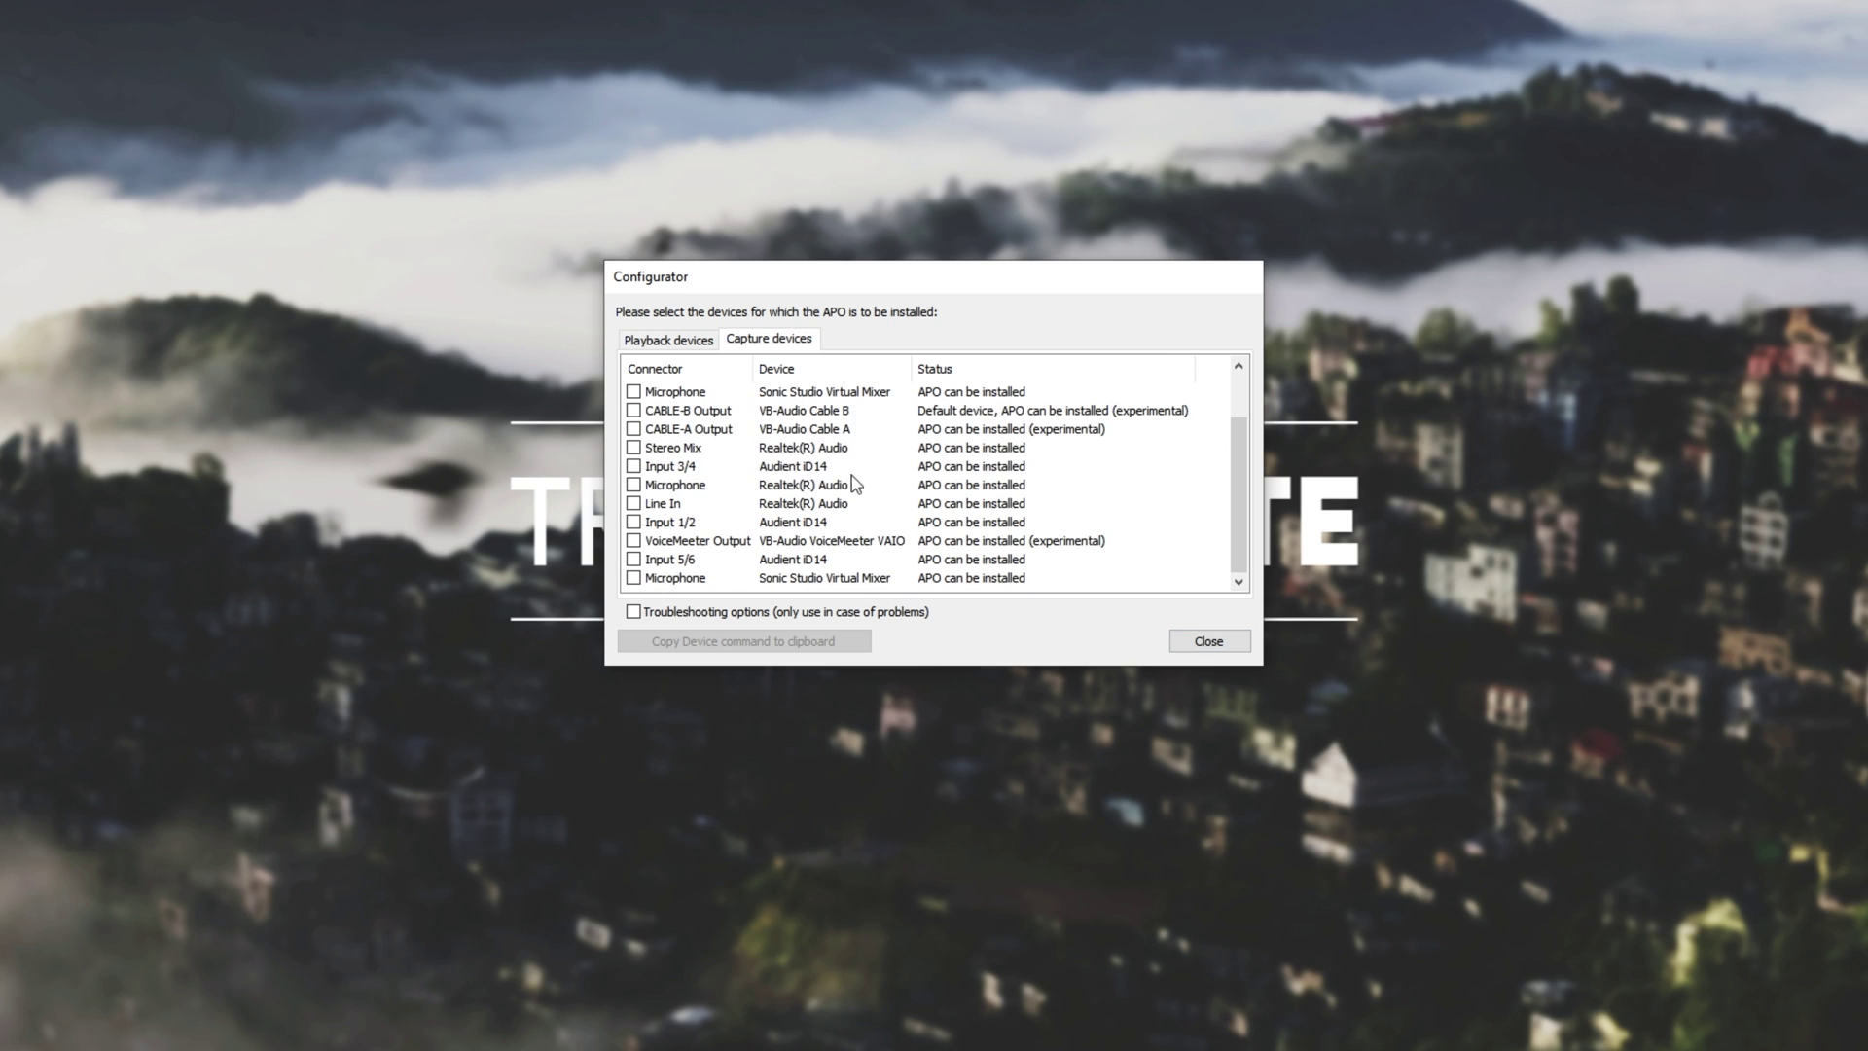
click(661, 339)
scroll(1136, 496, down, 3)
scroll(1133, 525, up, 3)
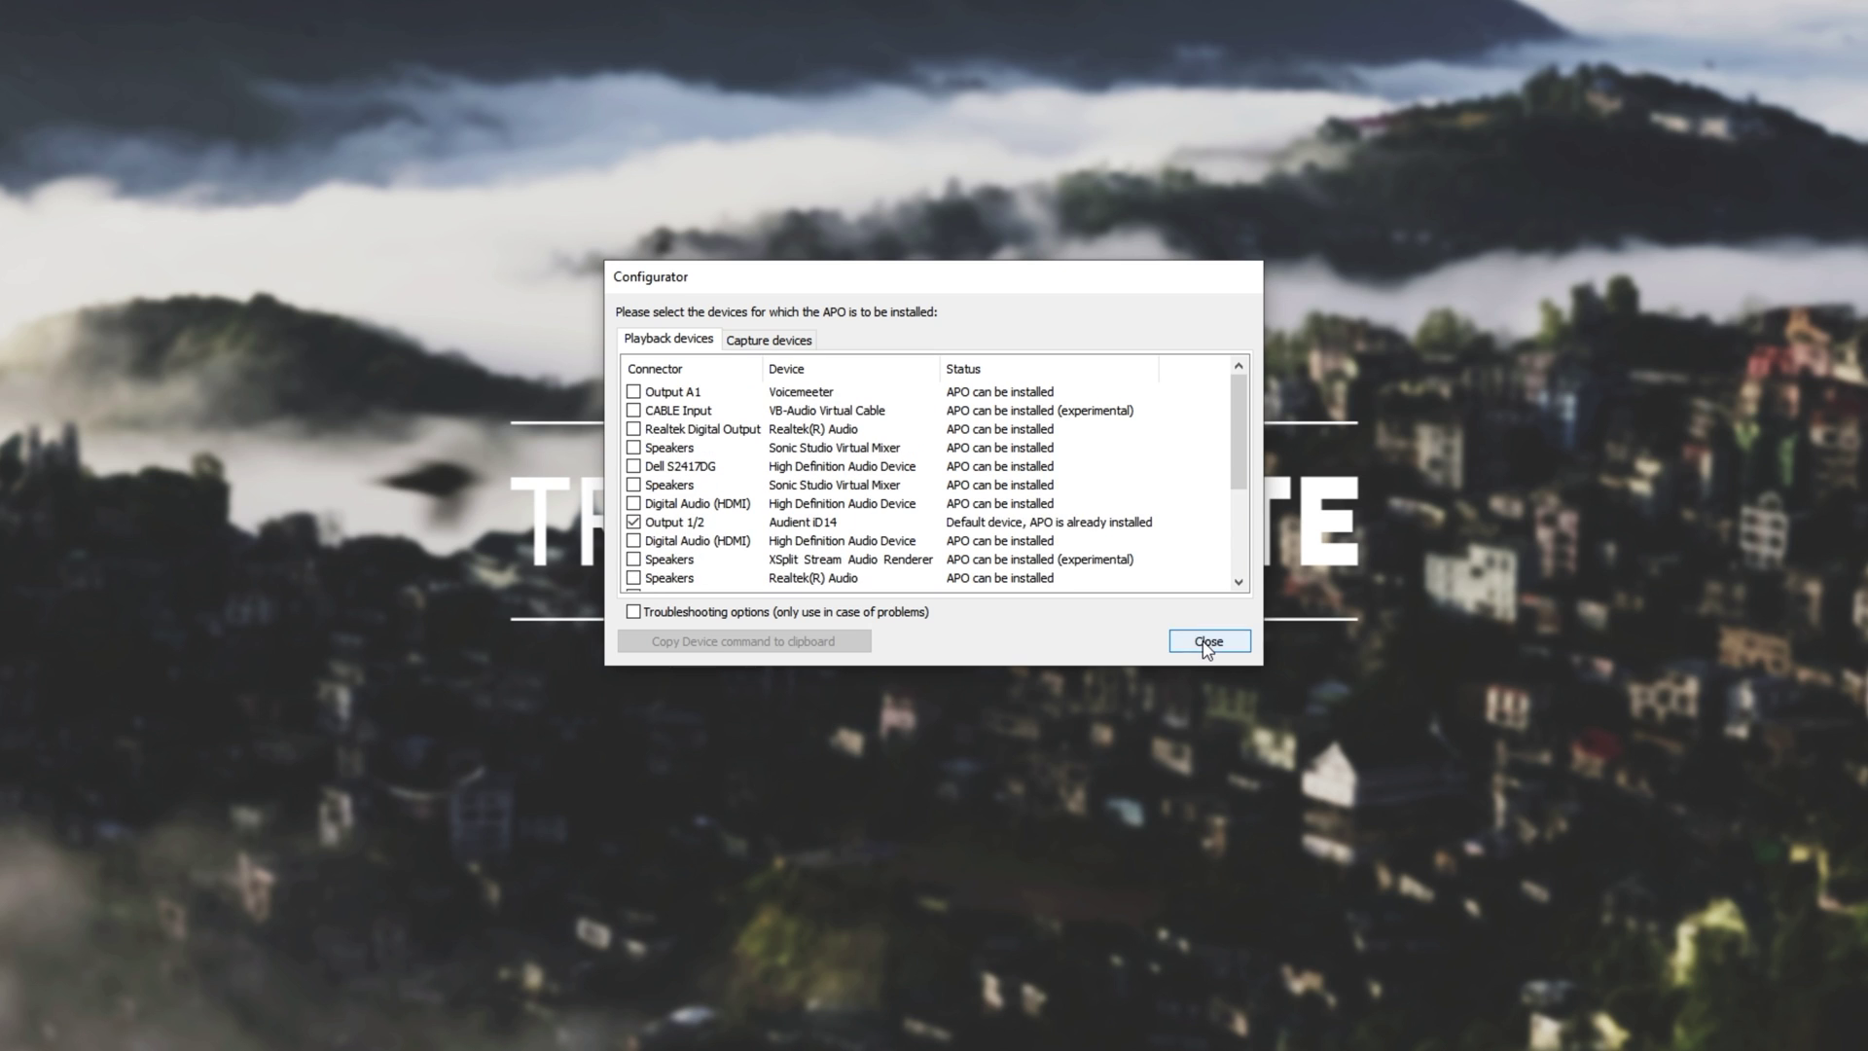